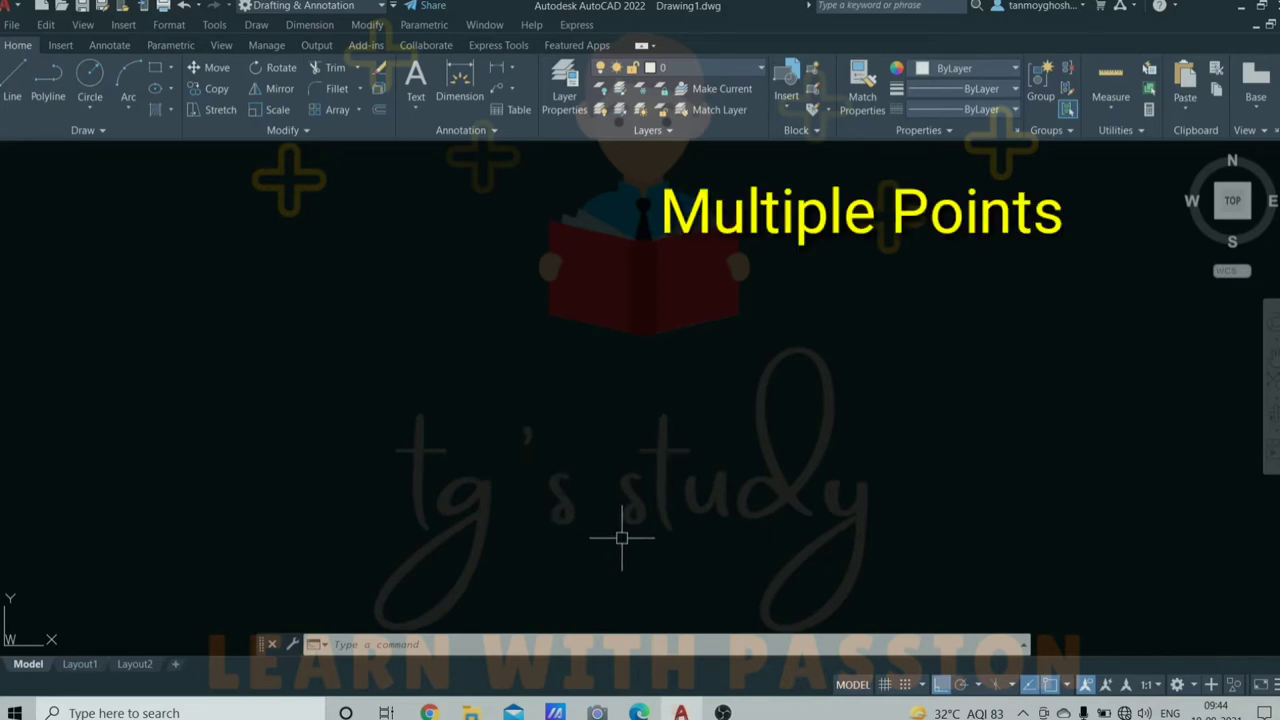
- Draw a horizontal line 100 units long with the LINE command
type("l")
key("Return")
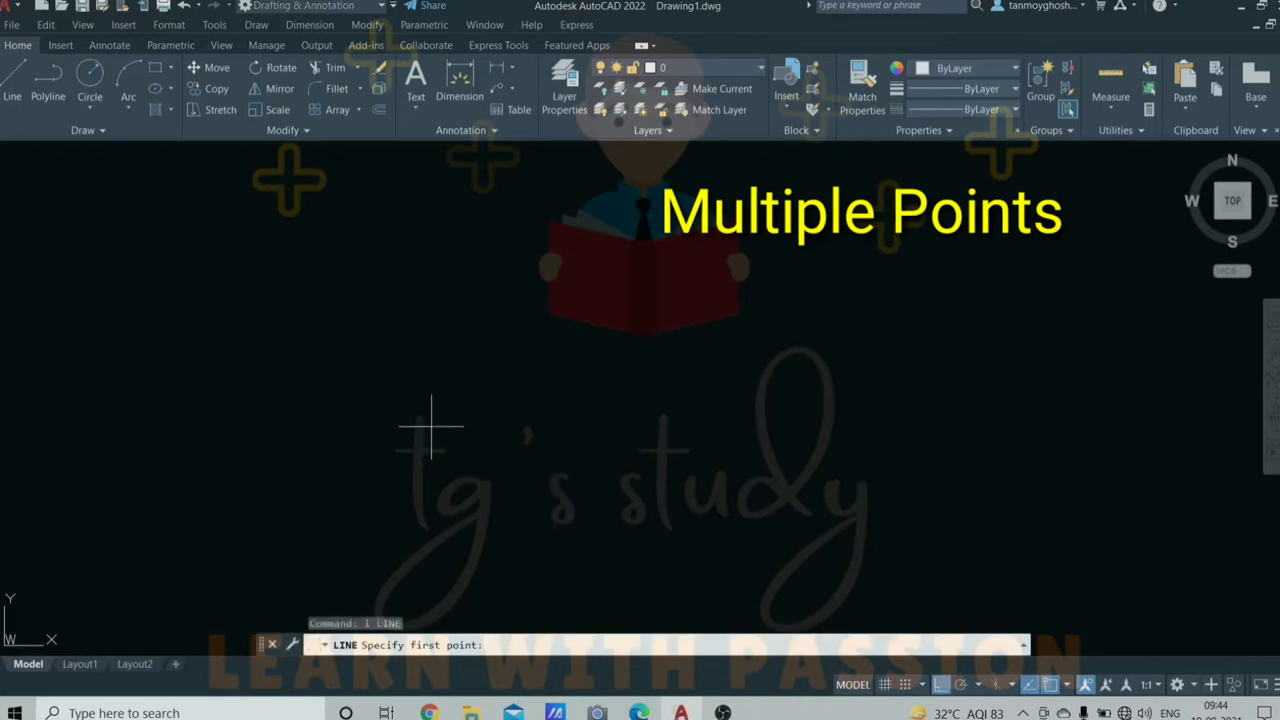
left_click(311, 364)
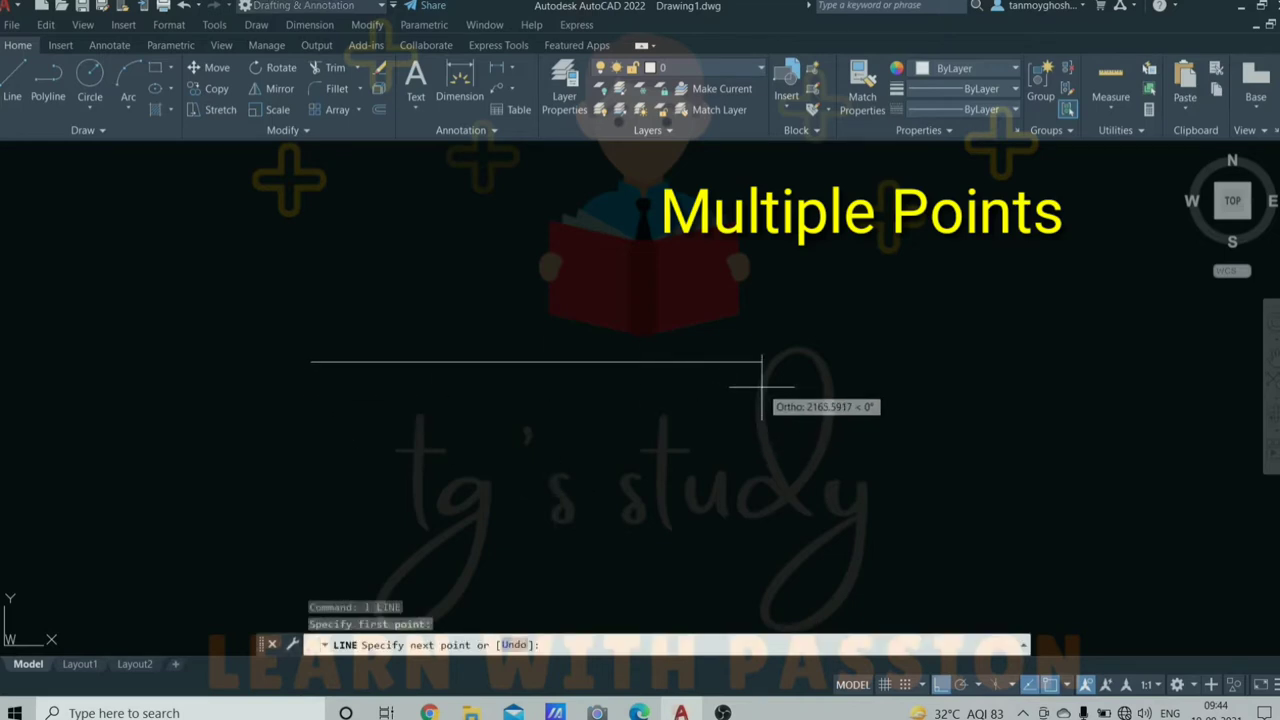
type("100")
key("Return")
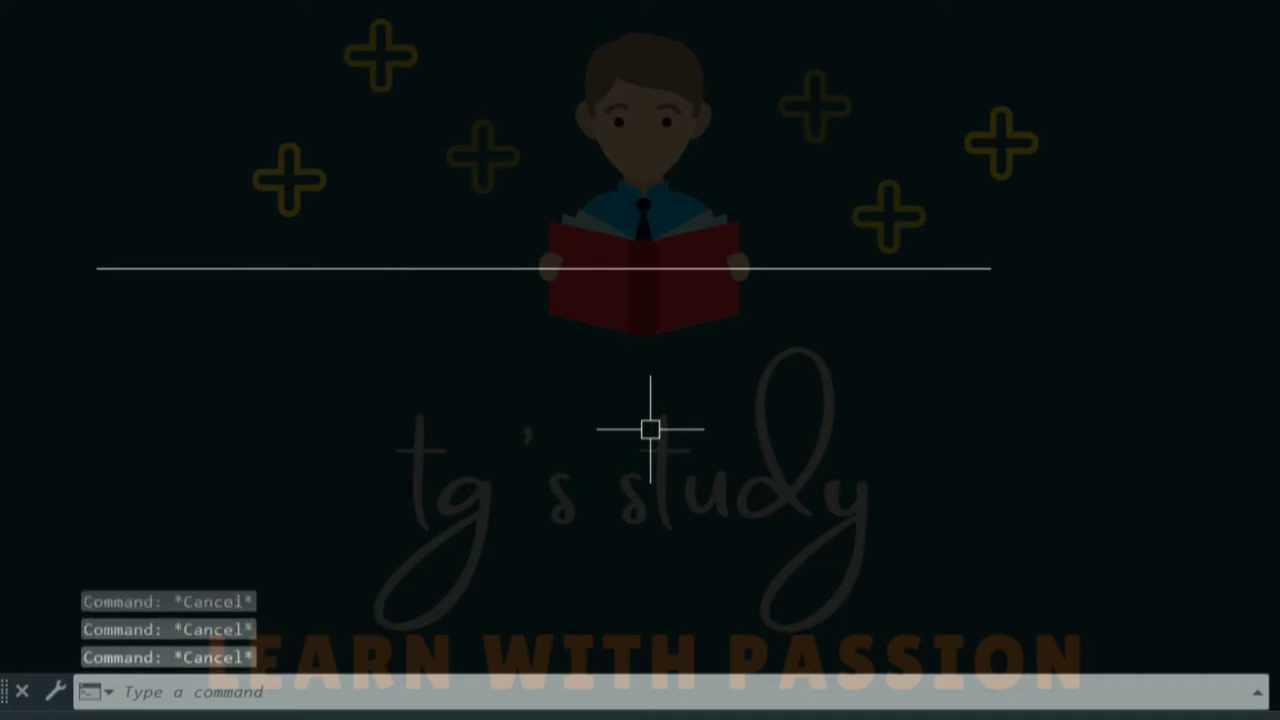
- Place a point object at the line's midpoint with POINT
type("po")
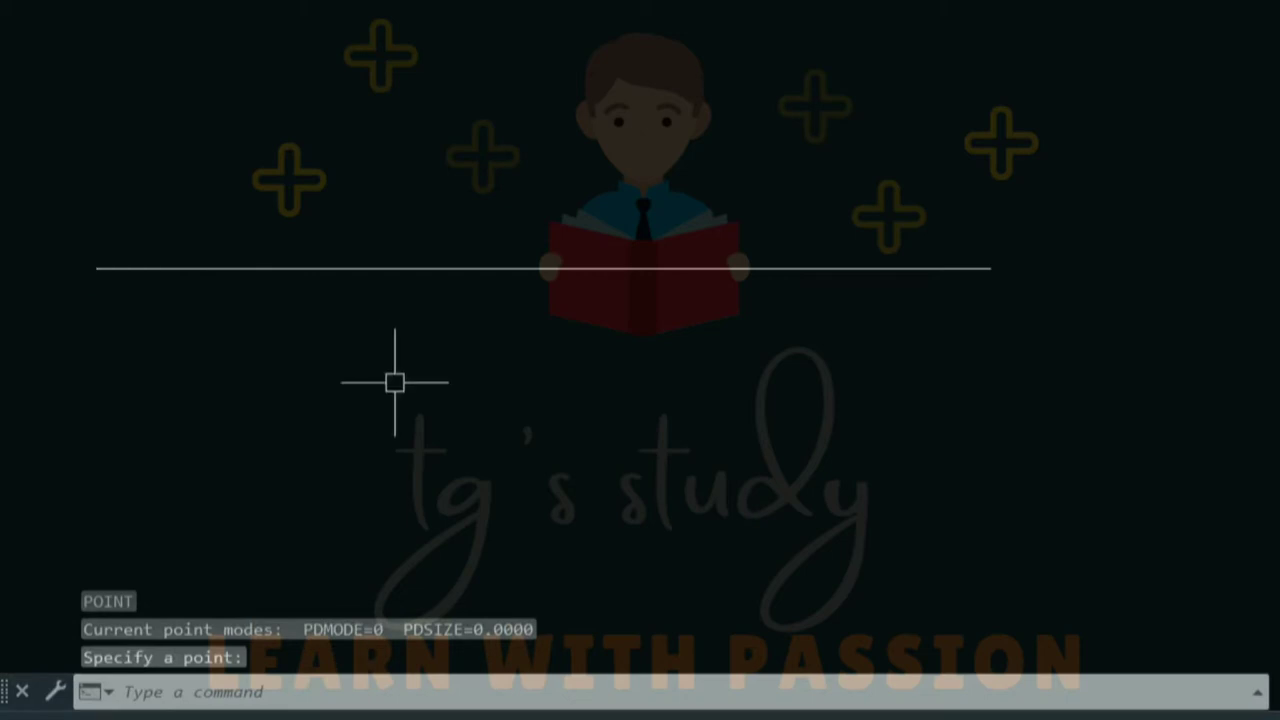
key("Return")
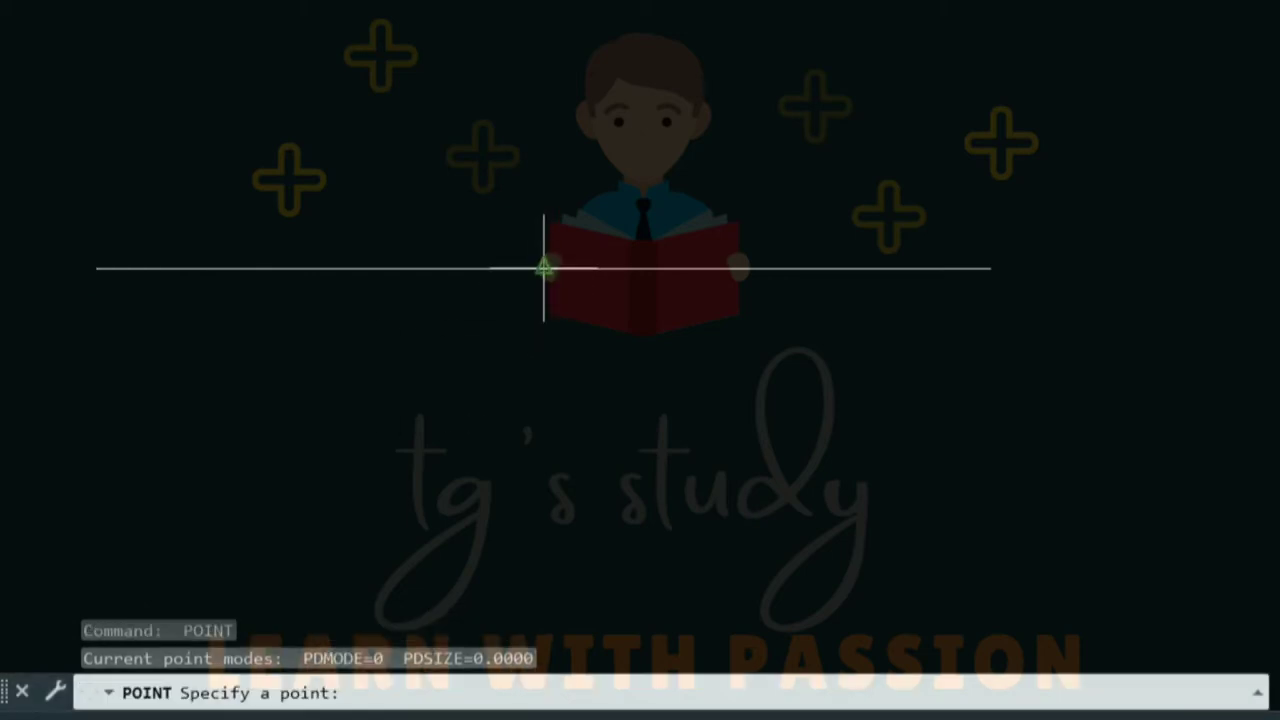
left_click(543, 268)
key("Return")
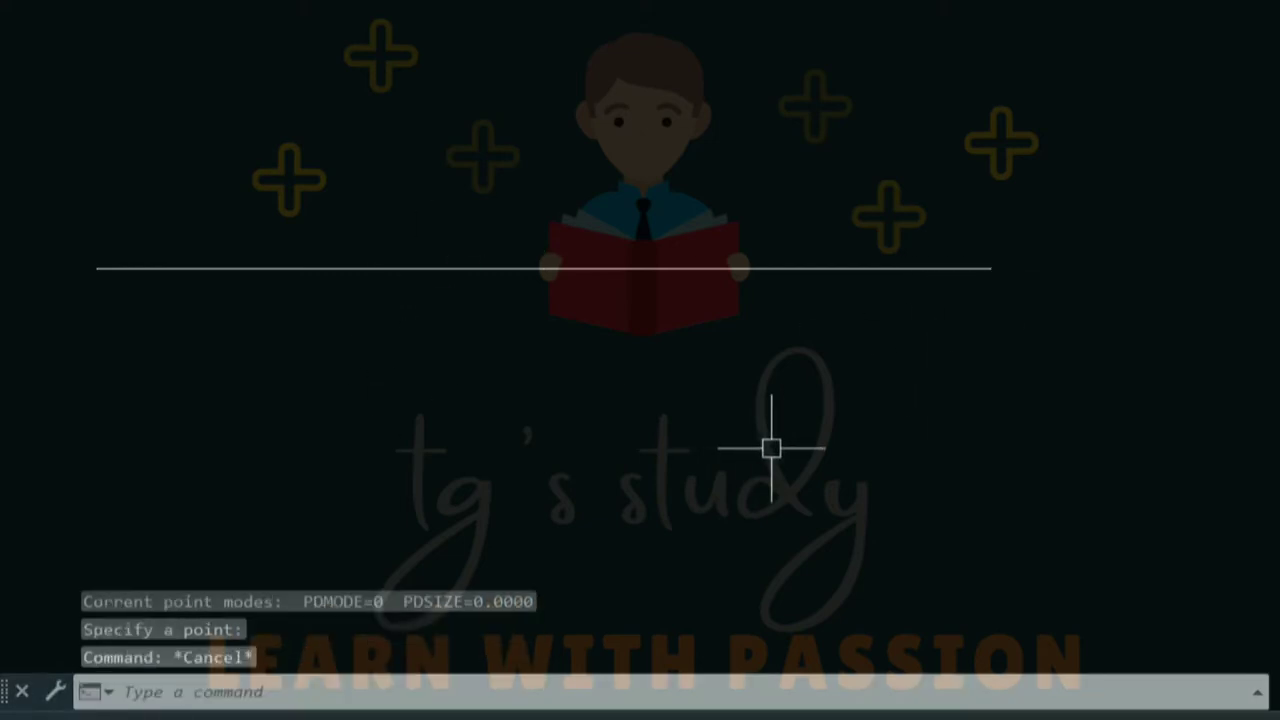
key("Escape")
key("Escape")
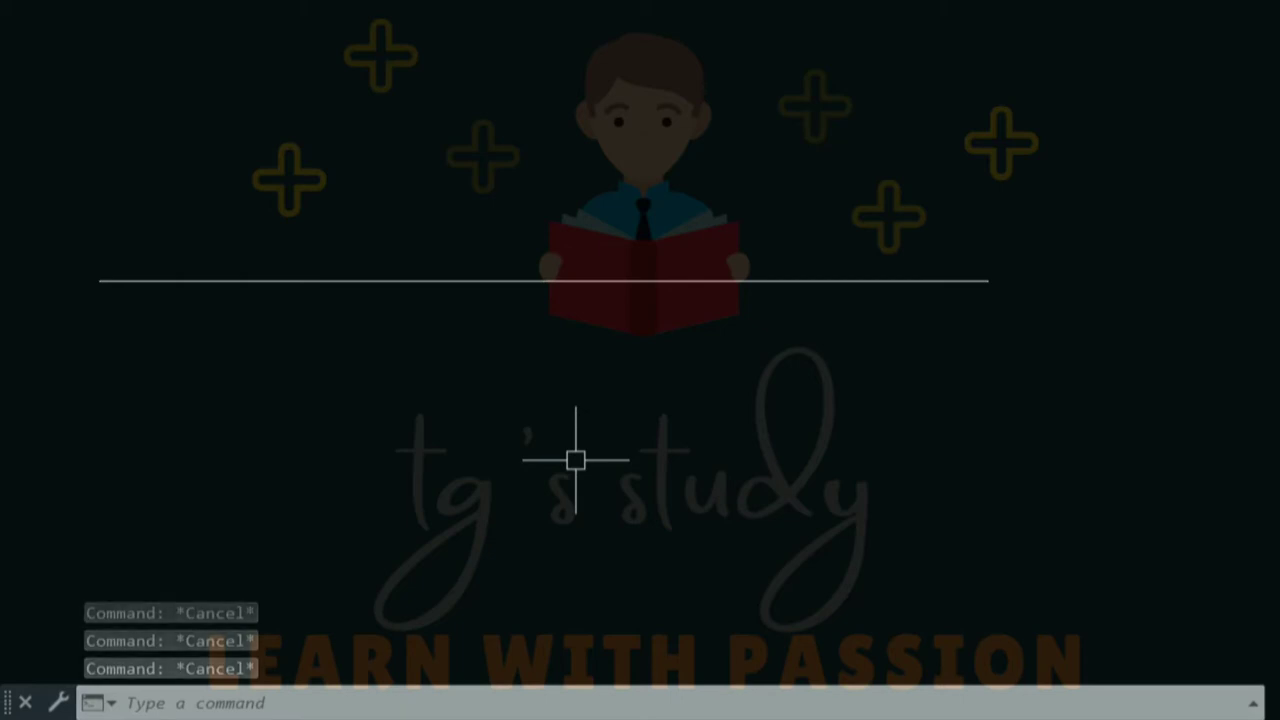
- Place a second point just below the line, then select all and clear the selection
type("po")
key("Return")
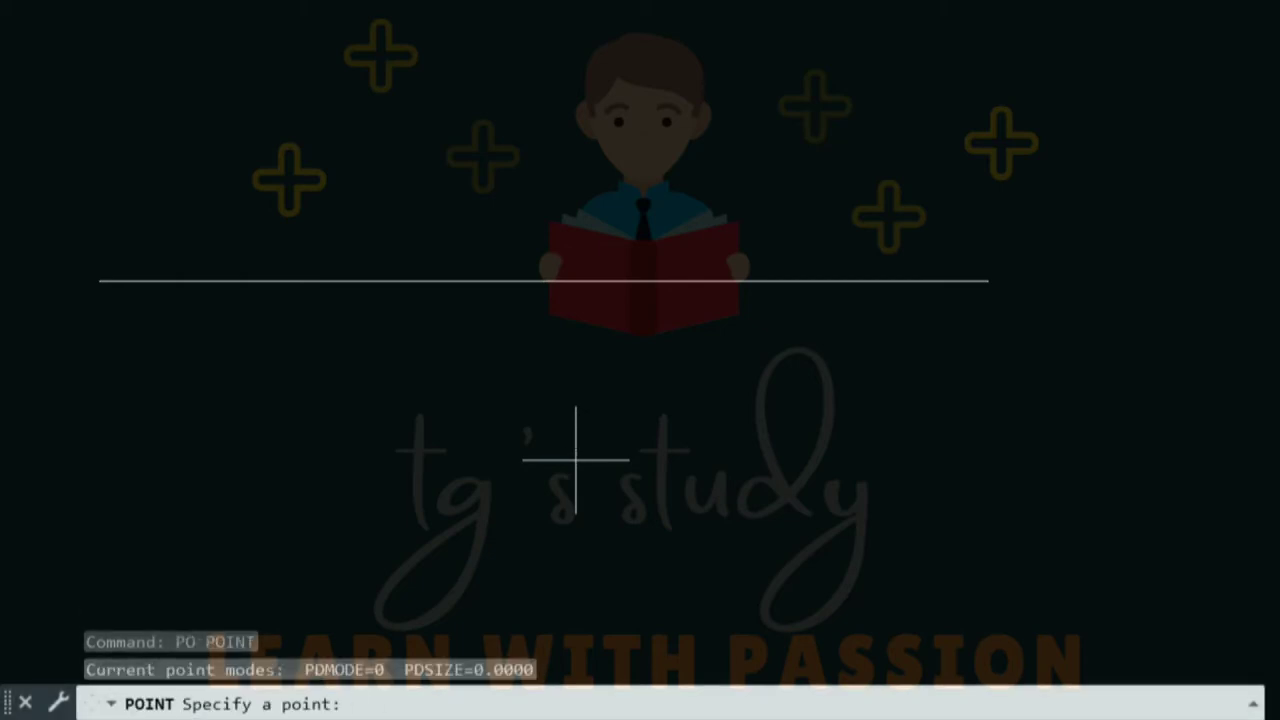
left_click(482, 389)
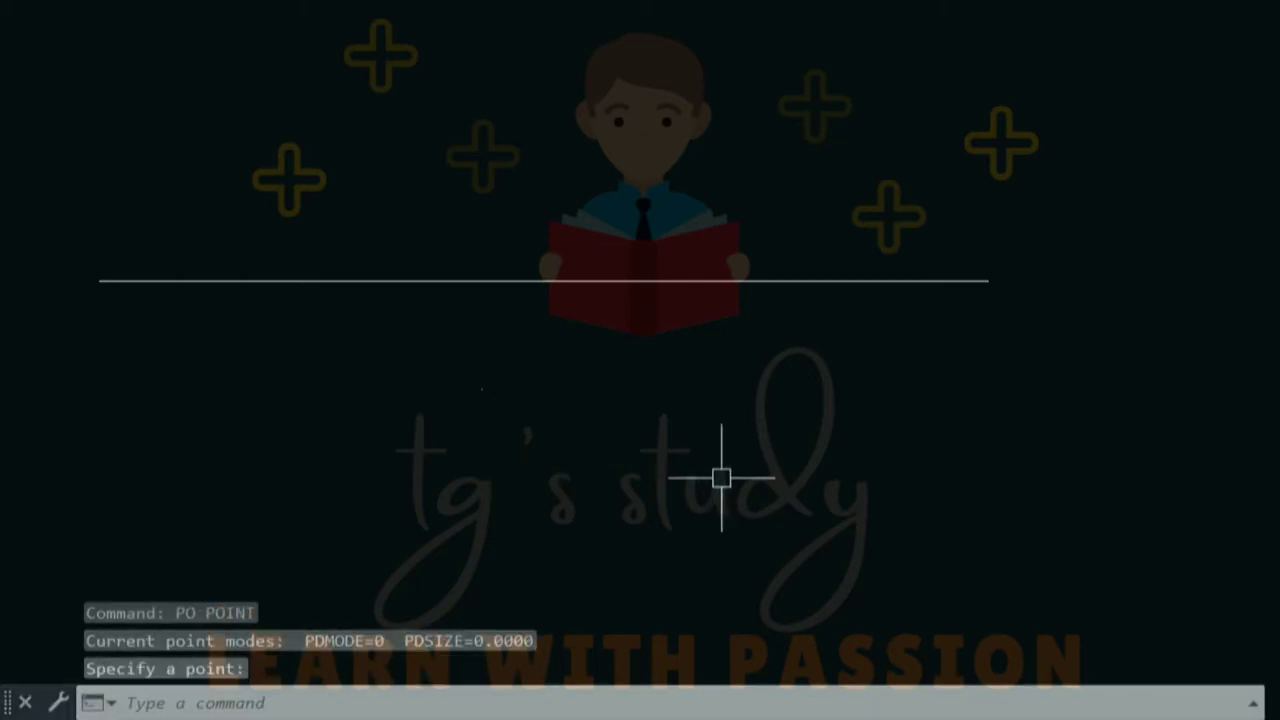
key("Escape")
key("Escape")
key("ctrl+a")
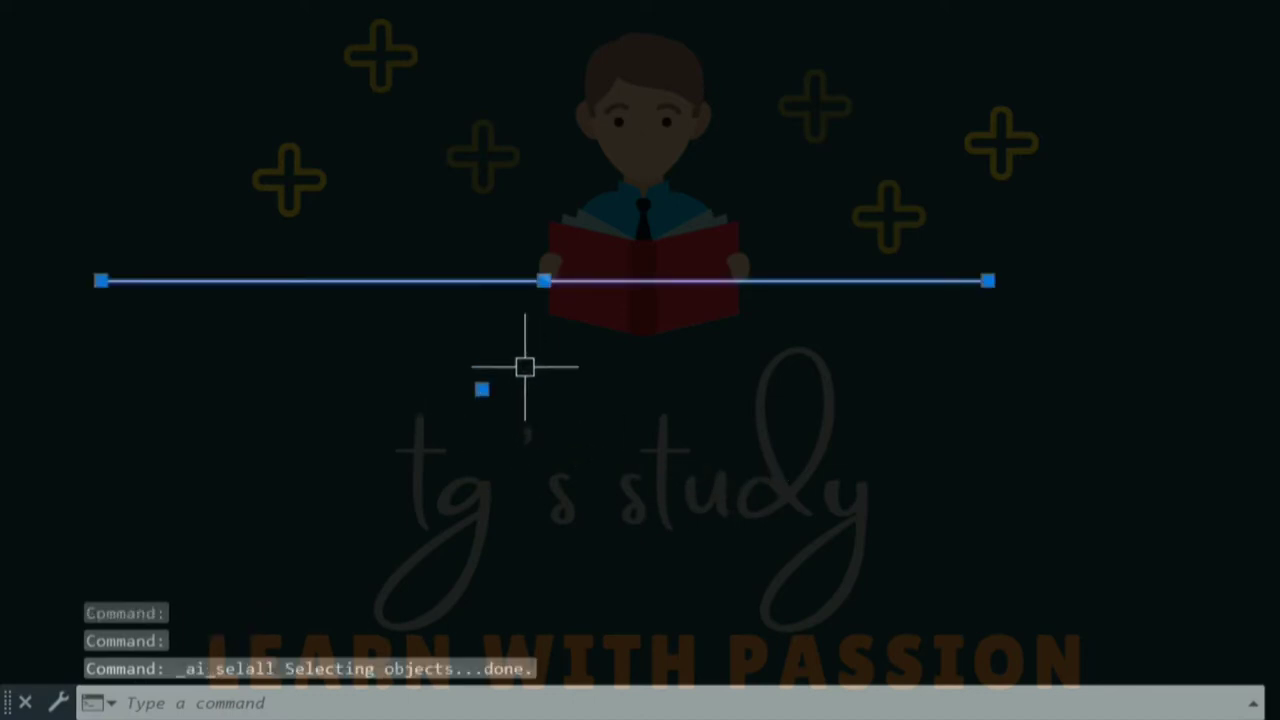
key("Escape")
key("Escape")
key("Escape")
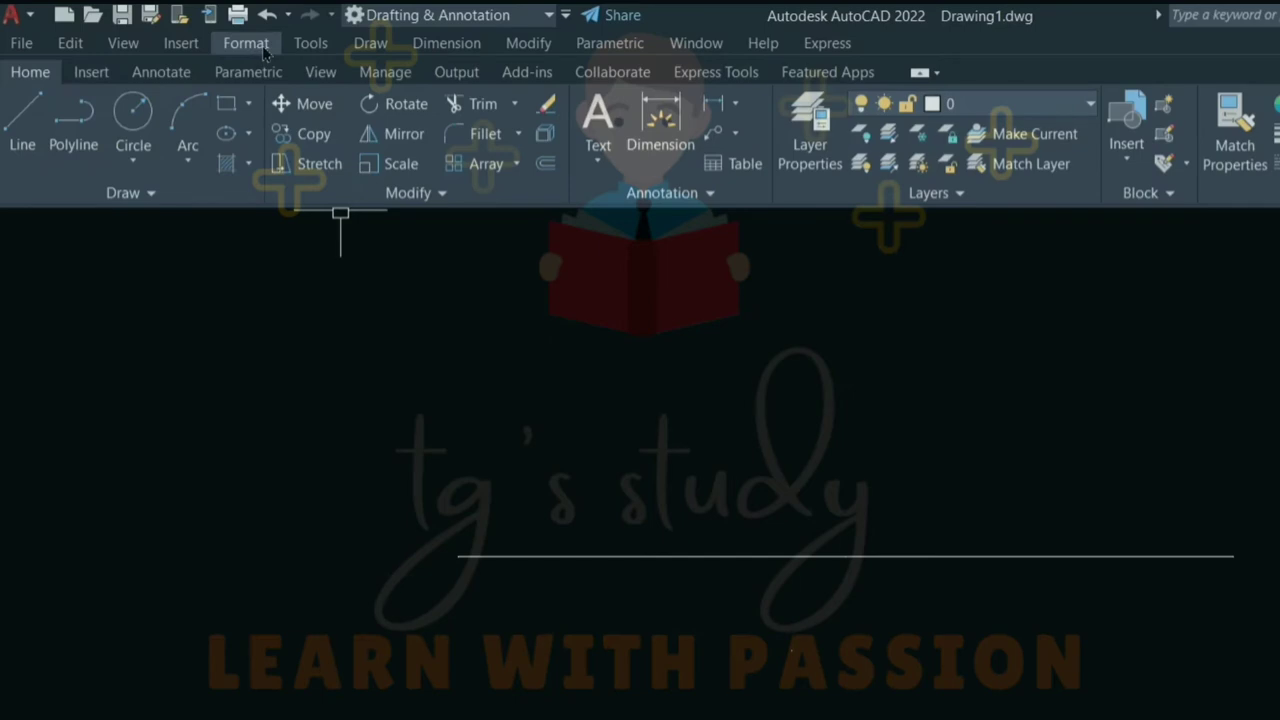
- Set the point style to the boxed-X marker through Format > Point Style
left_click(262, 47)
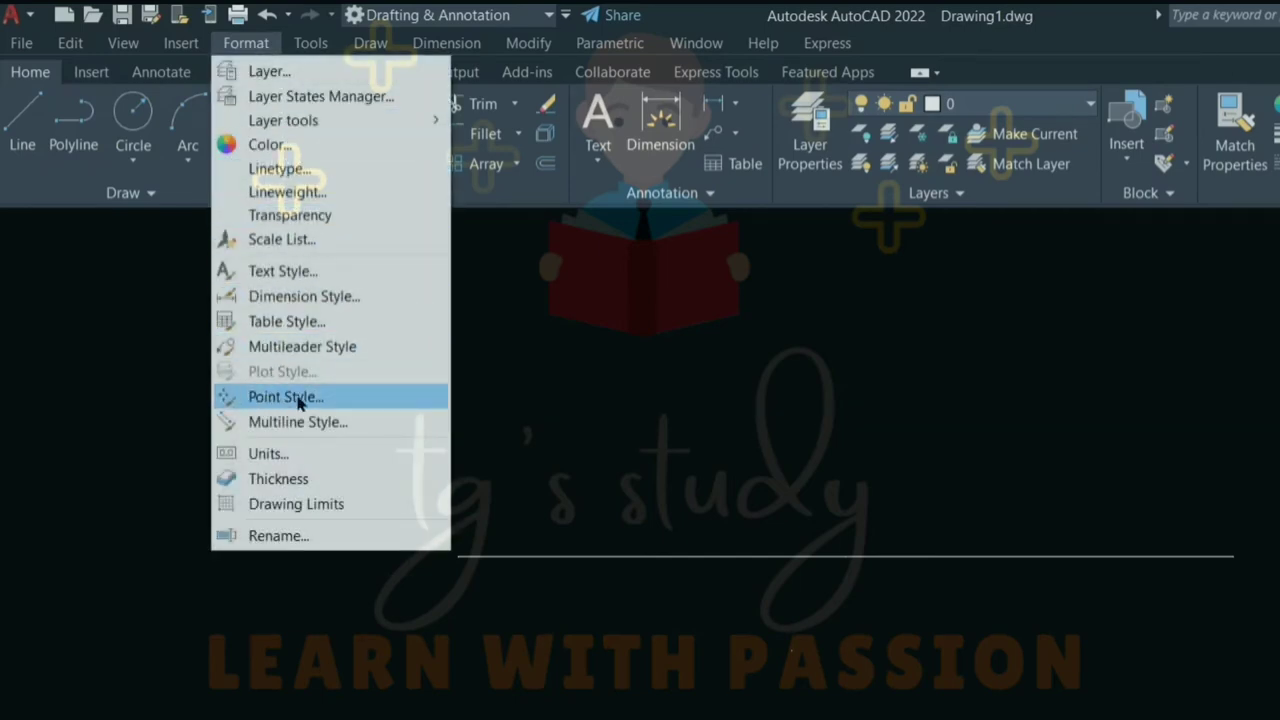
left_click(290, 397)
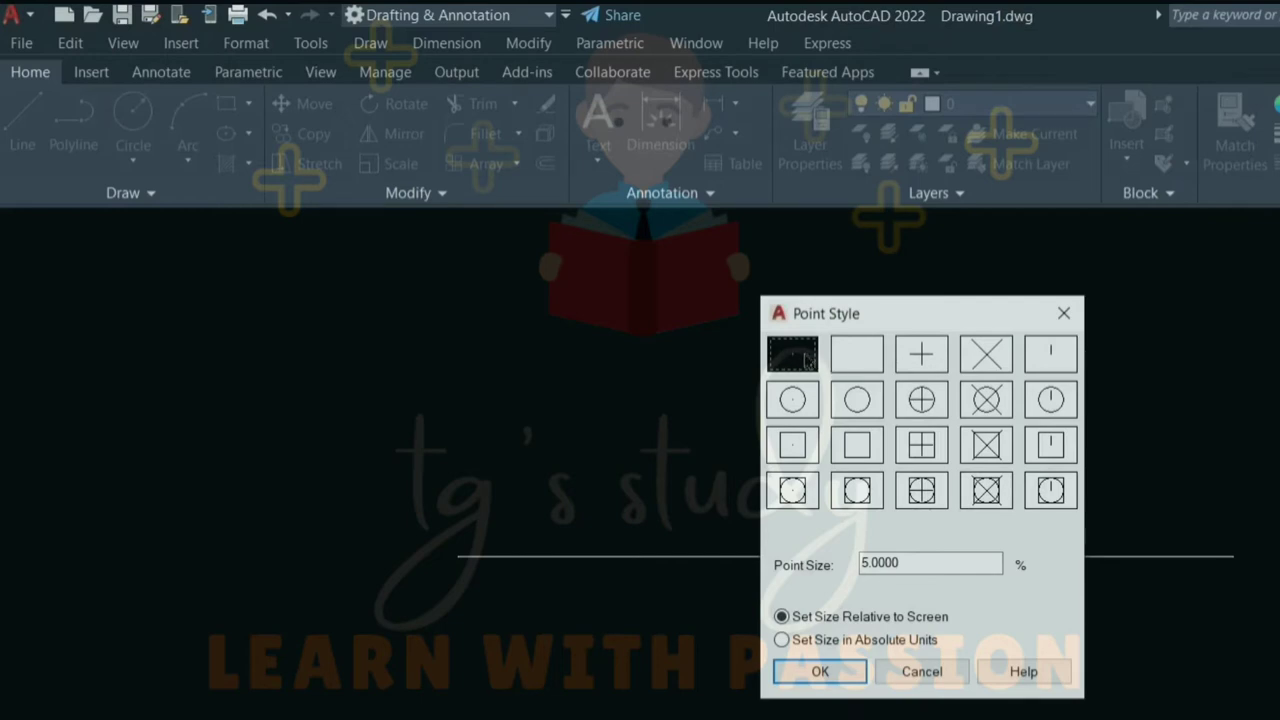
left_click(984, 489)
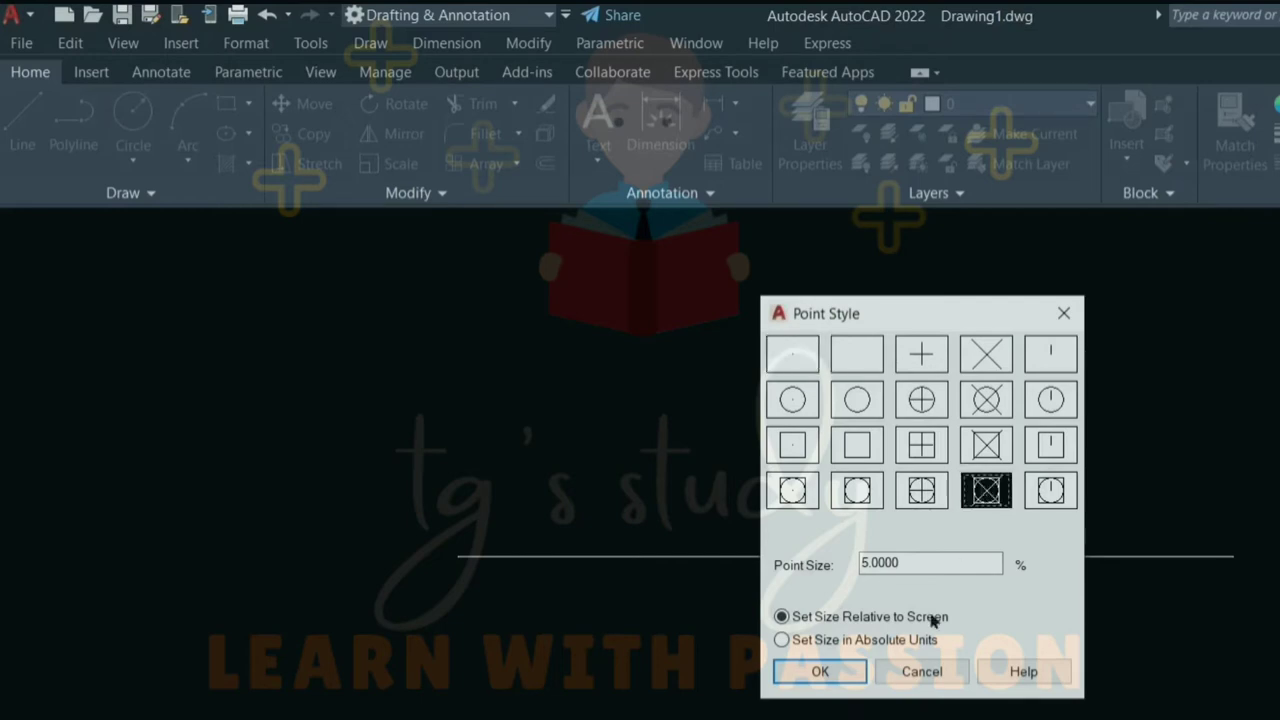
left_click(820, 672)
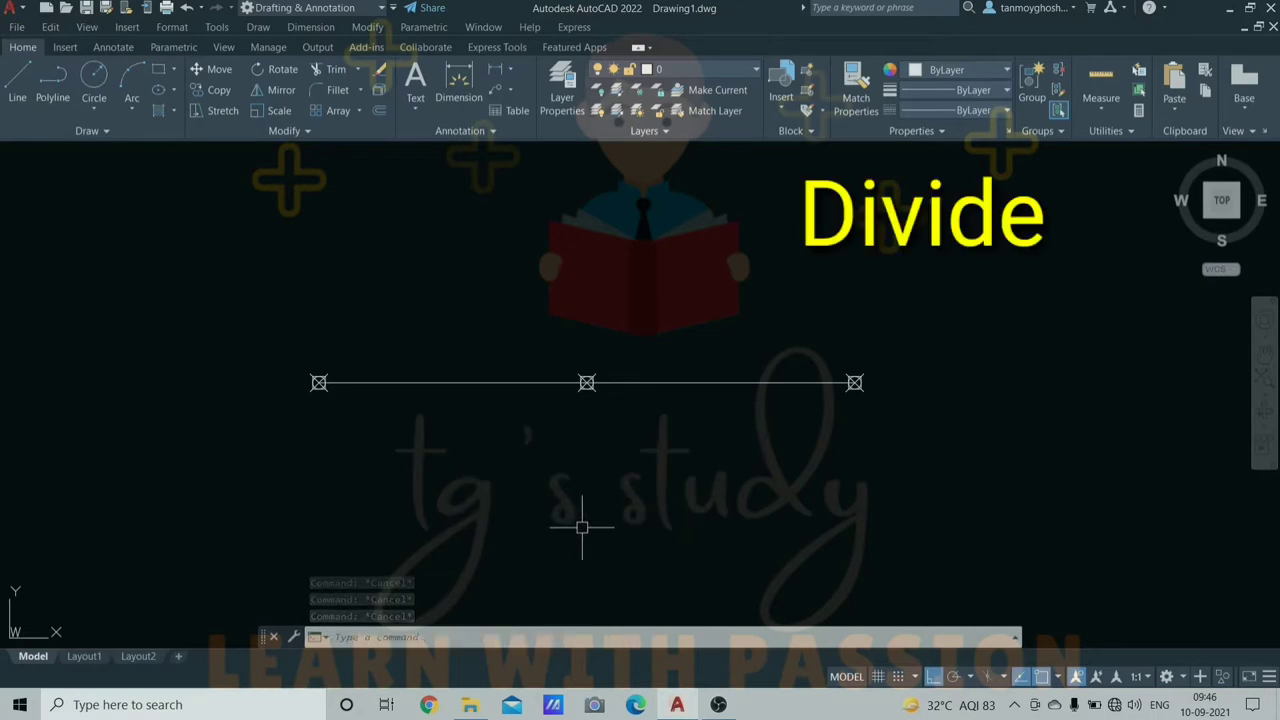
- Select everything and erase it to clear the drawing
key("ctrl+a")
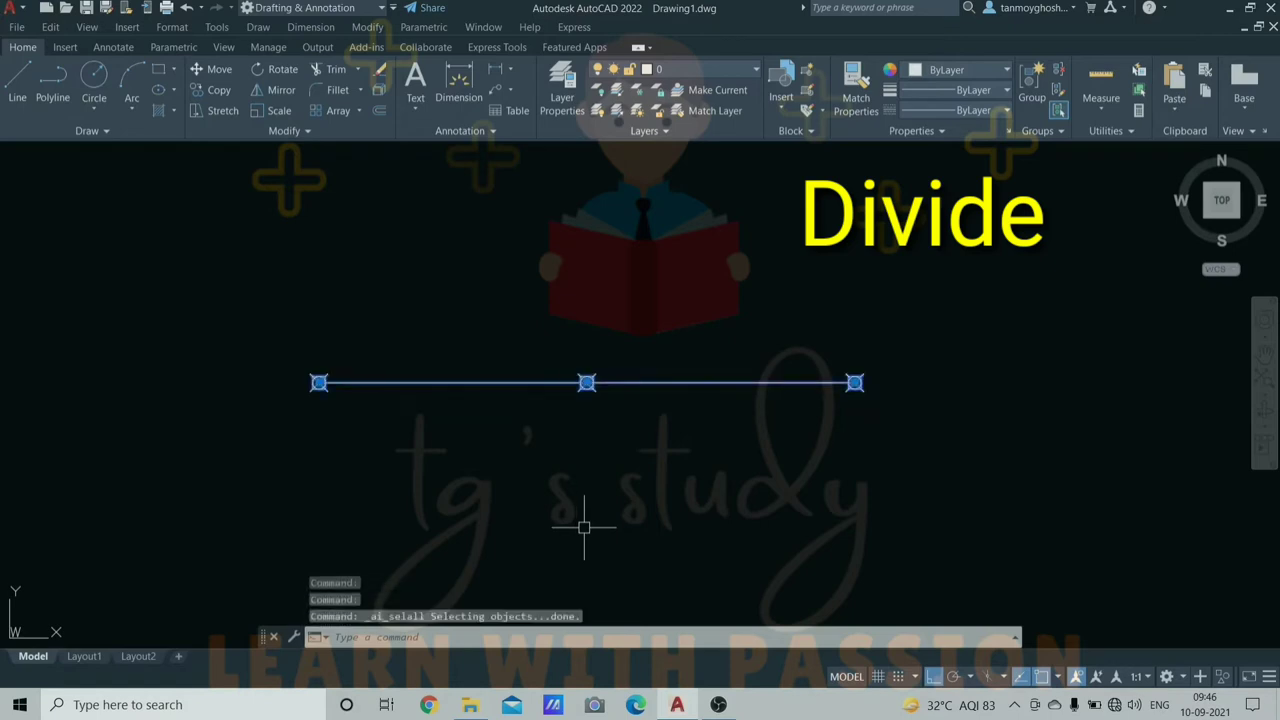
type("e")
key("Return")
key("Escape")
key("Escape")
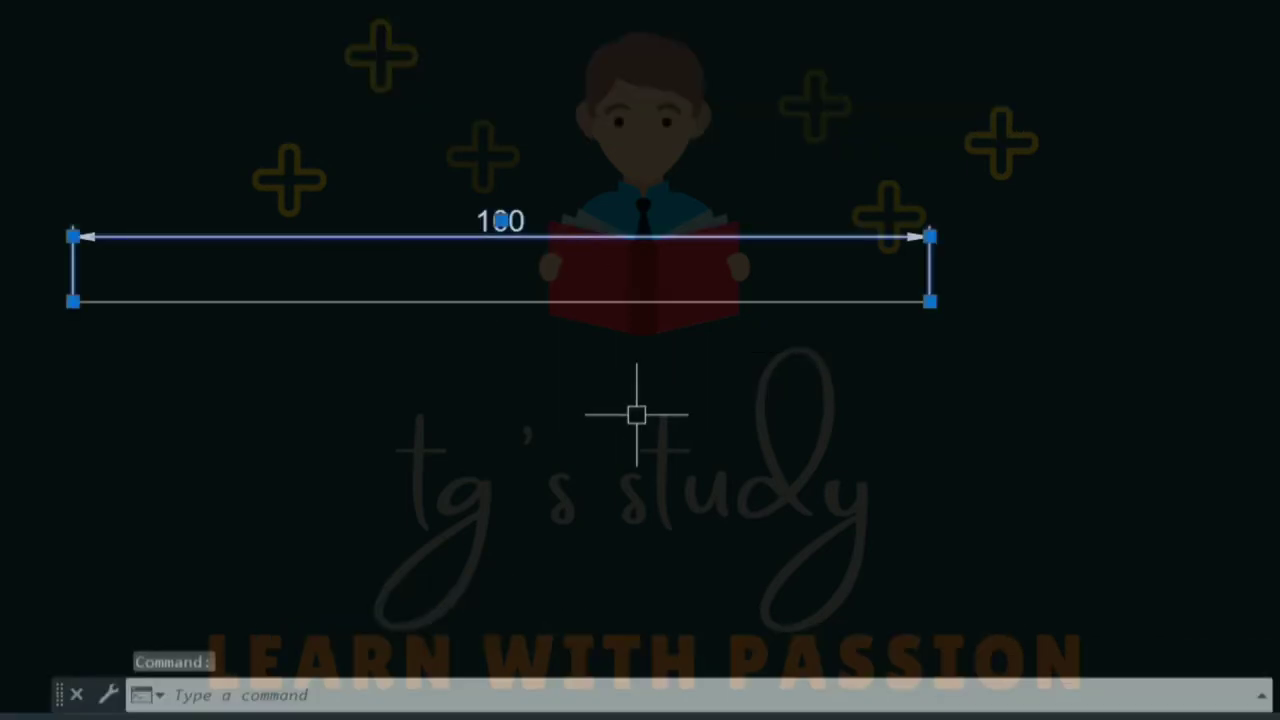
key("Escape")
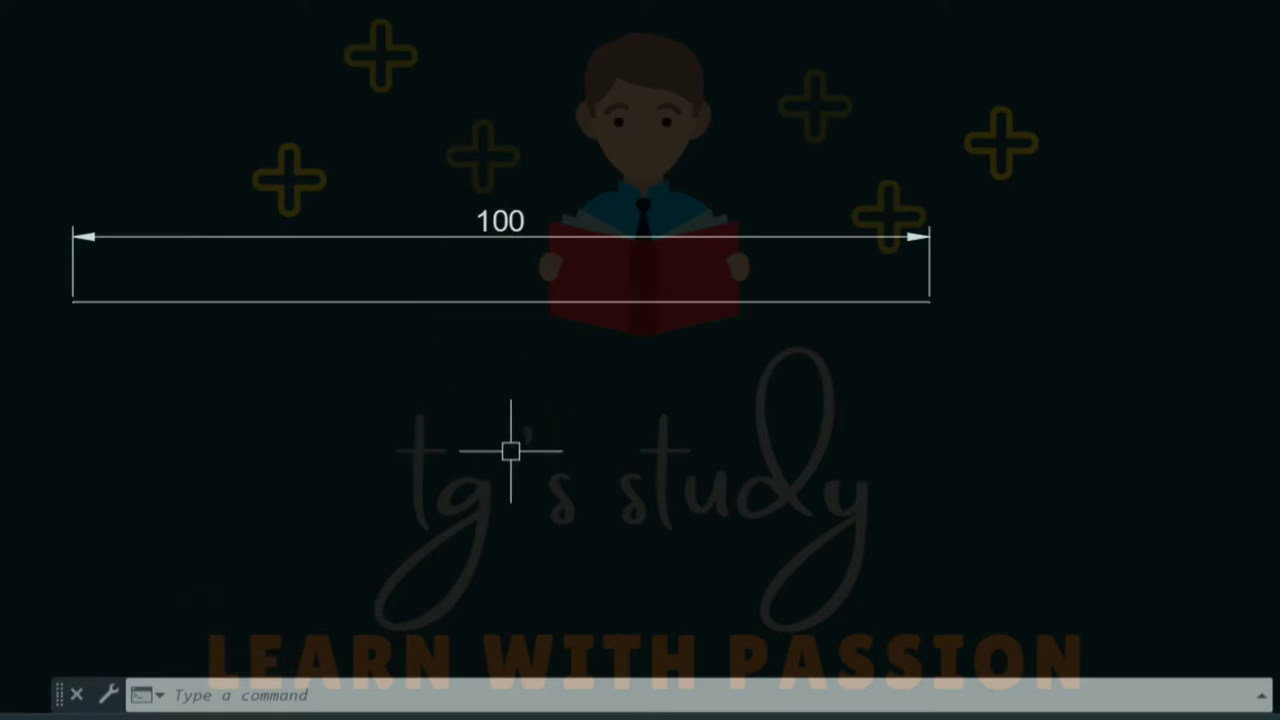
- Divide the line into 4 equal segments with DIV
type("DIV")
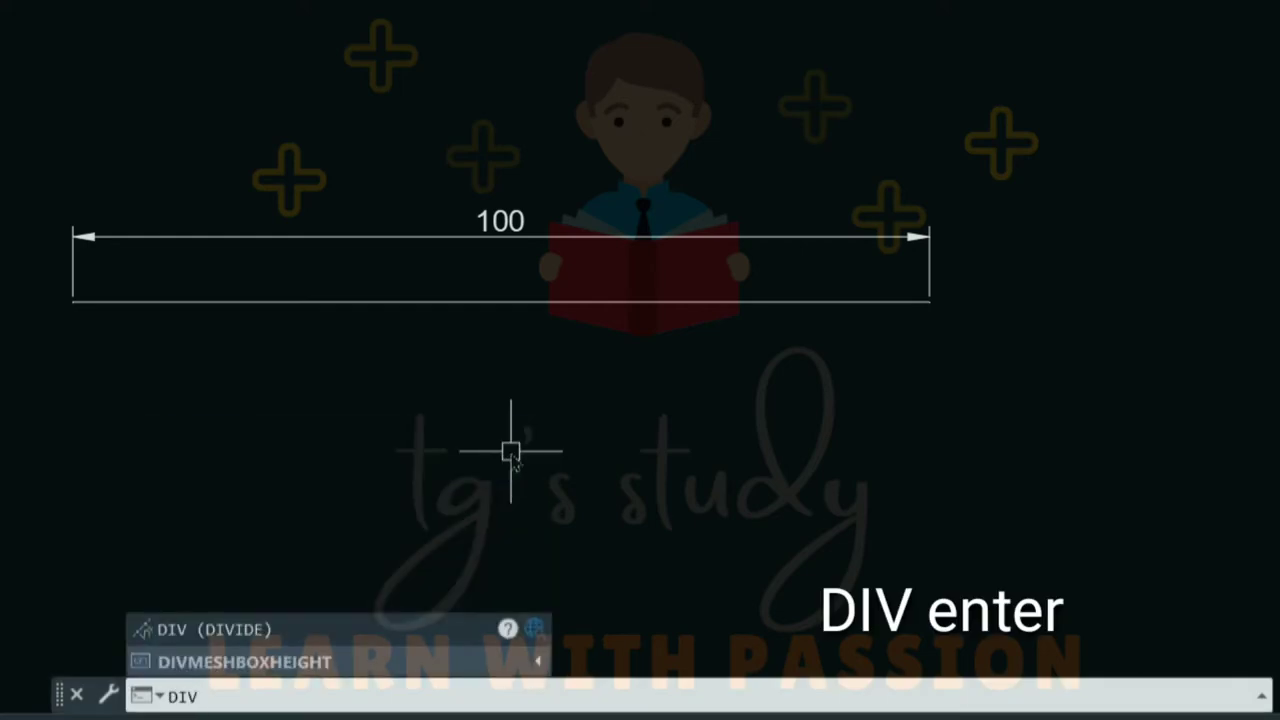
key("Return")
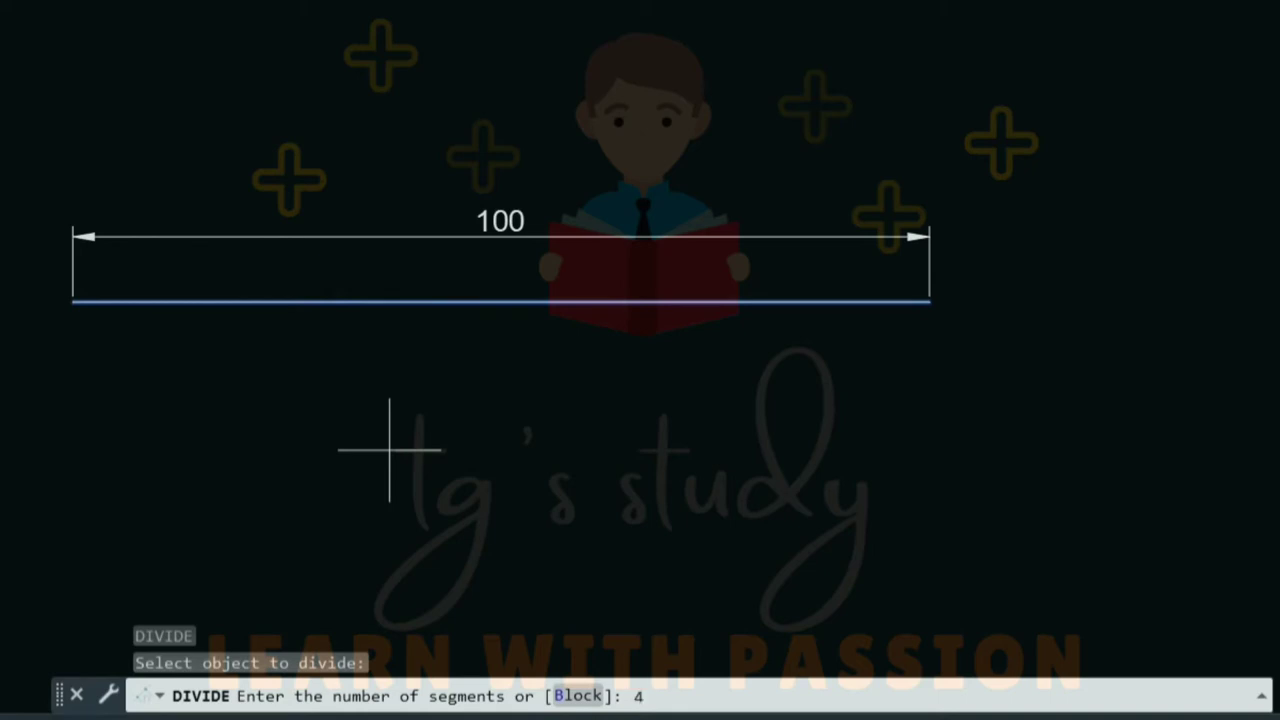
key("Return")
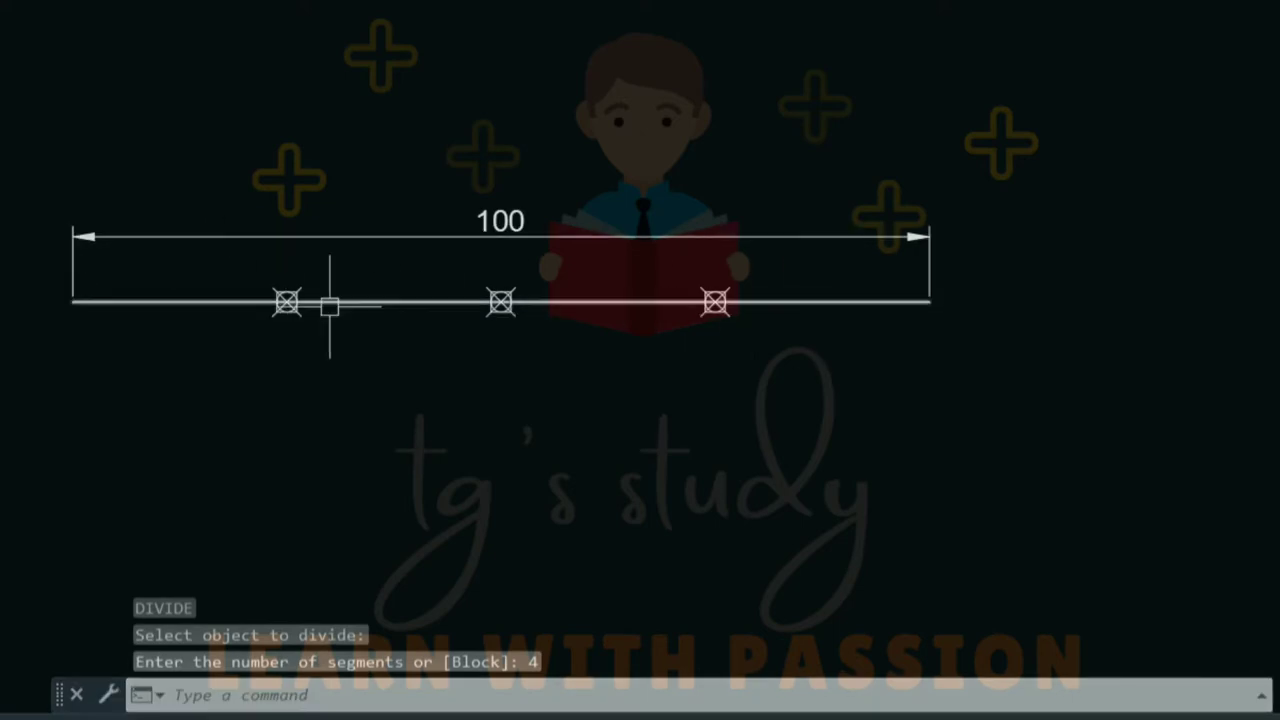
- Add the first two 25 linear dimensions below the divided line
type("dli")
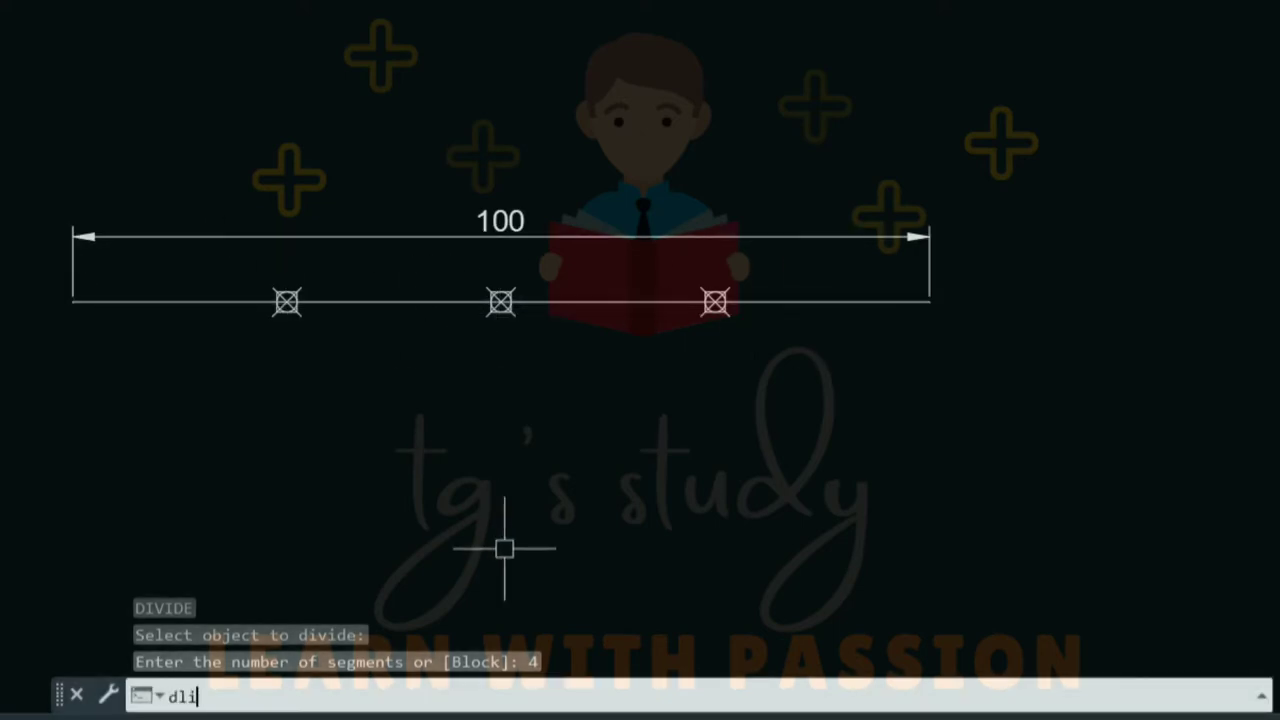
key("Return")
left_click(73, 300)
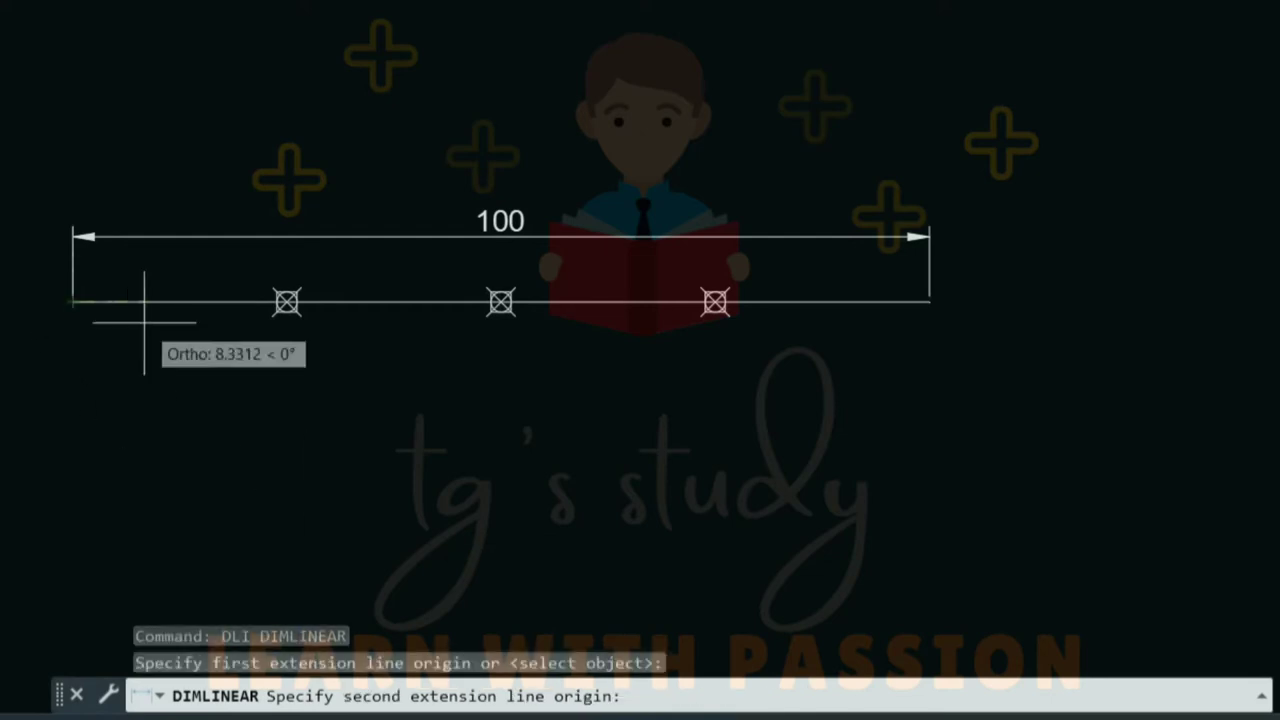
left_click(287, 301)
left_click(300, 387)
key("Return")
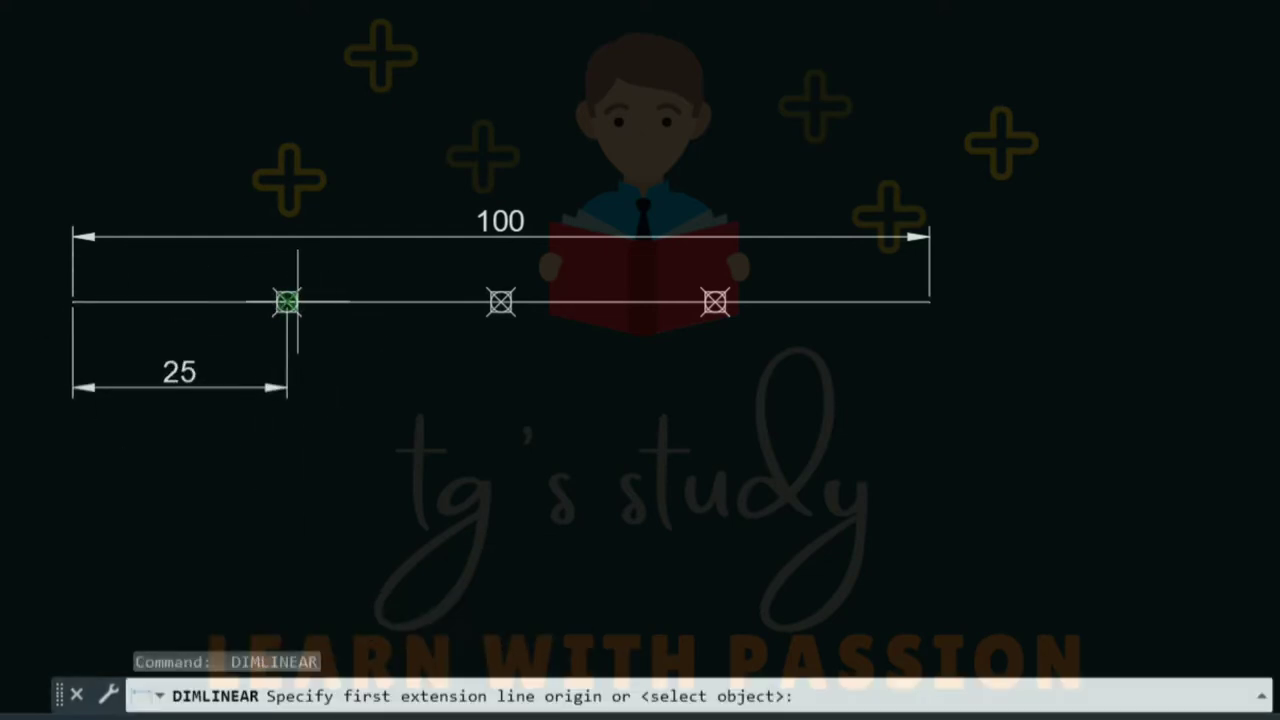
left_click(287, 301)
left_click(501, 301)
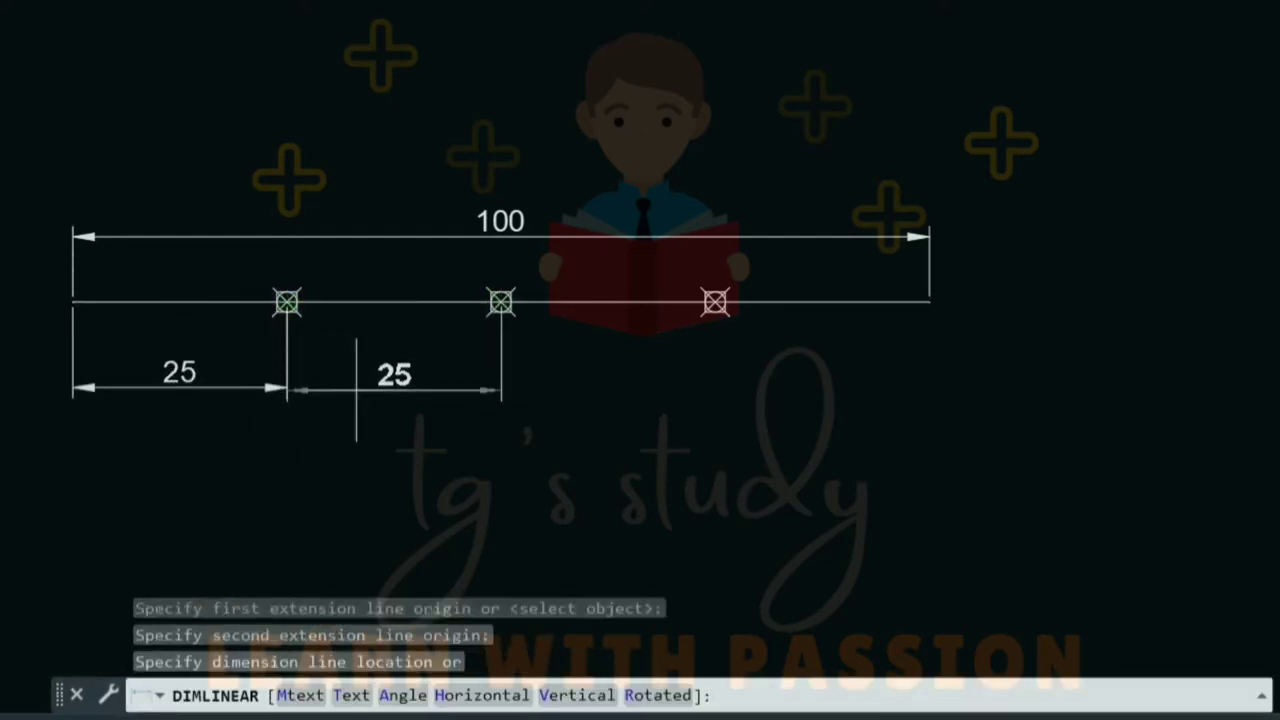
left_click(288, 387)
- Add the remaining two 25 dimensions to complete the row under the line
key("Return")
left_click(501, 301)
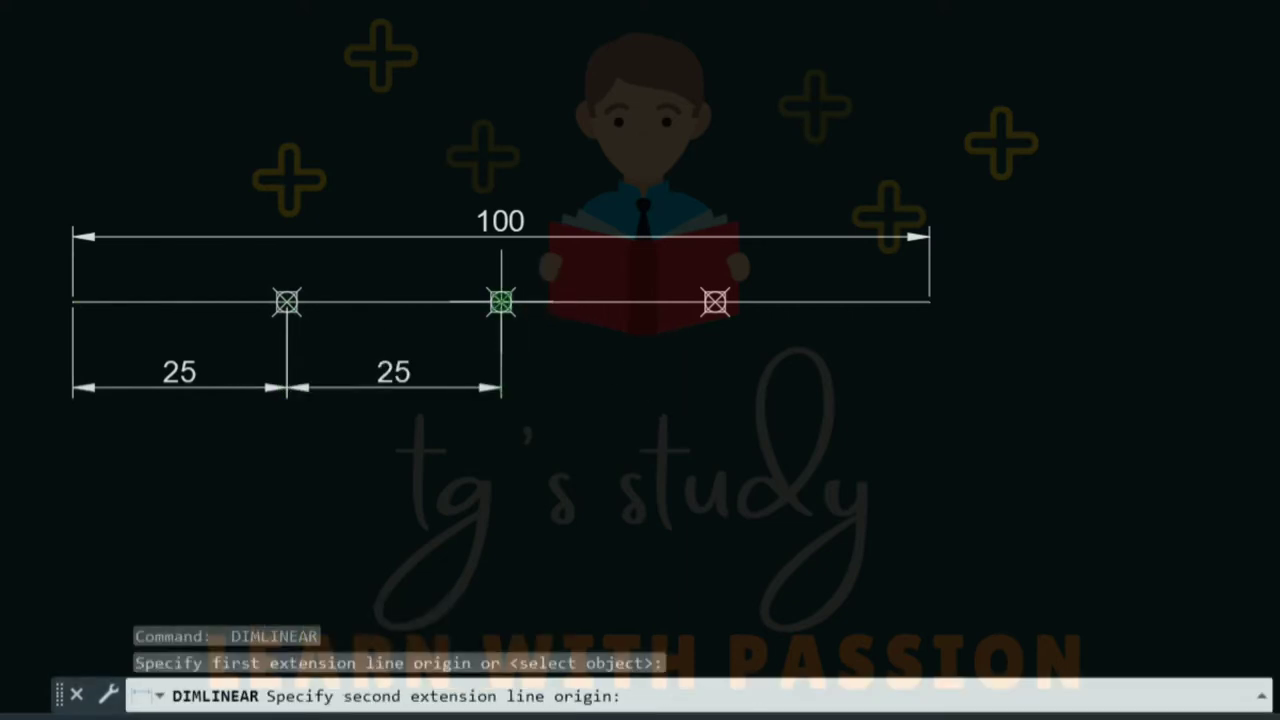
left_click(715, 301)
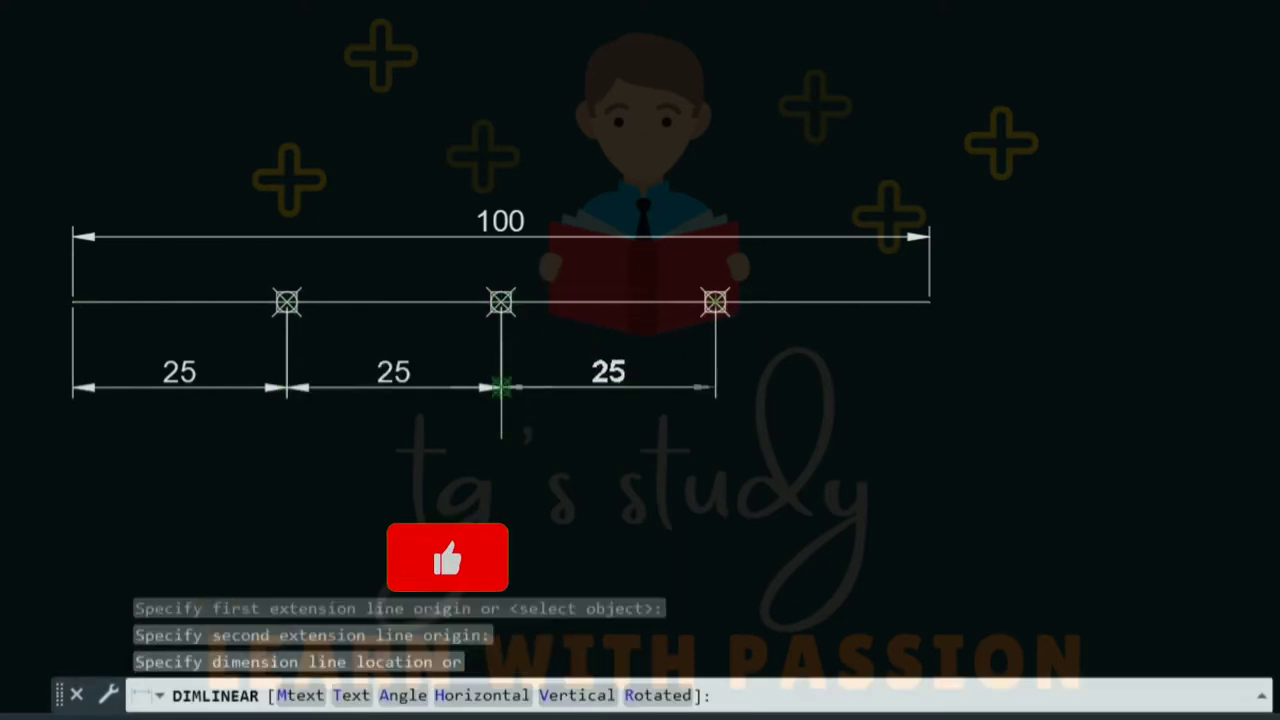
left_click(501, 387)
key("Return")
left_click(715, 301)
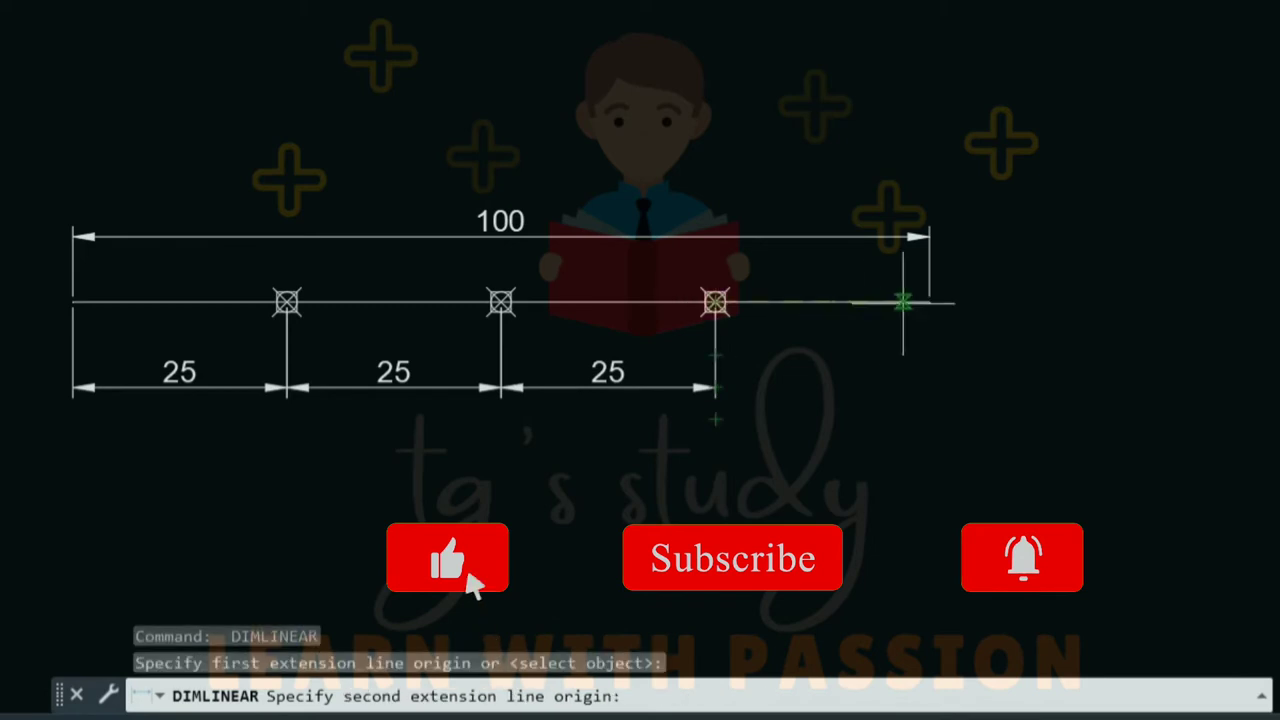
left_click(930, 301)
left_click(715, 387)
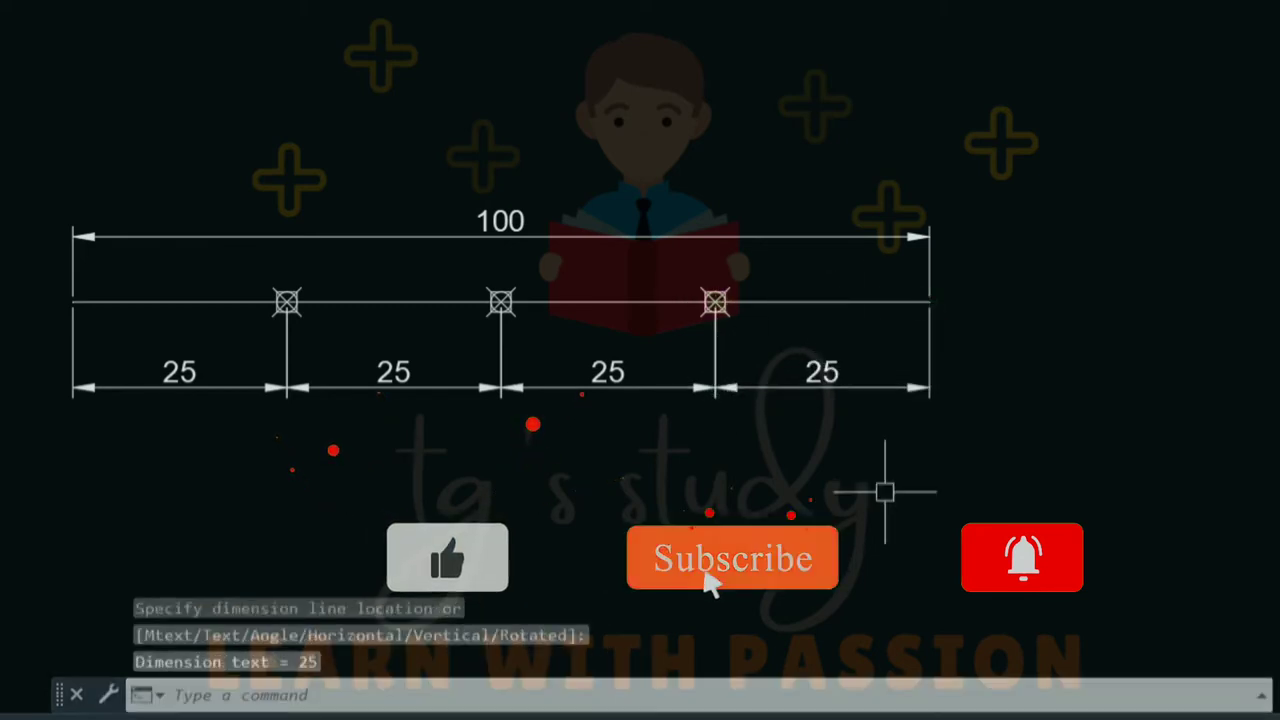
key("Escape")
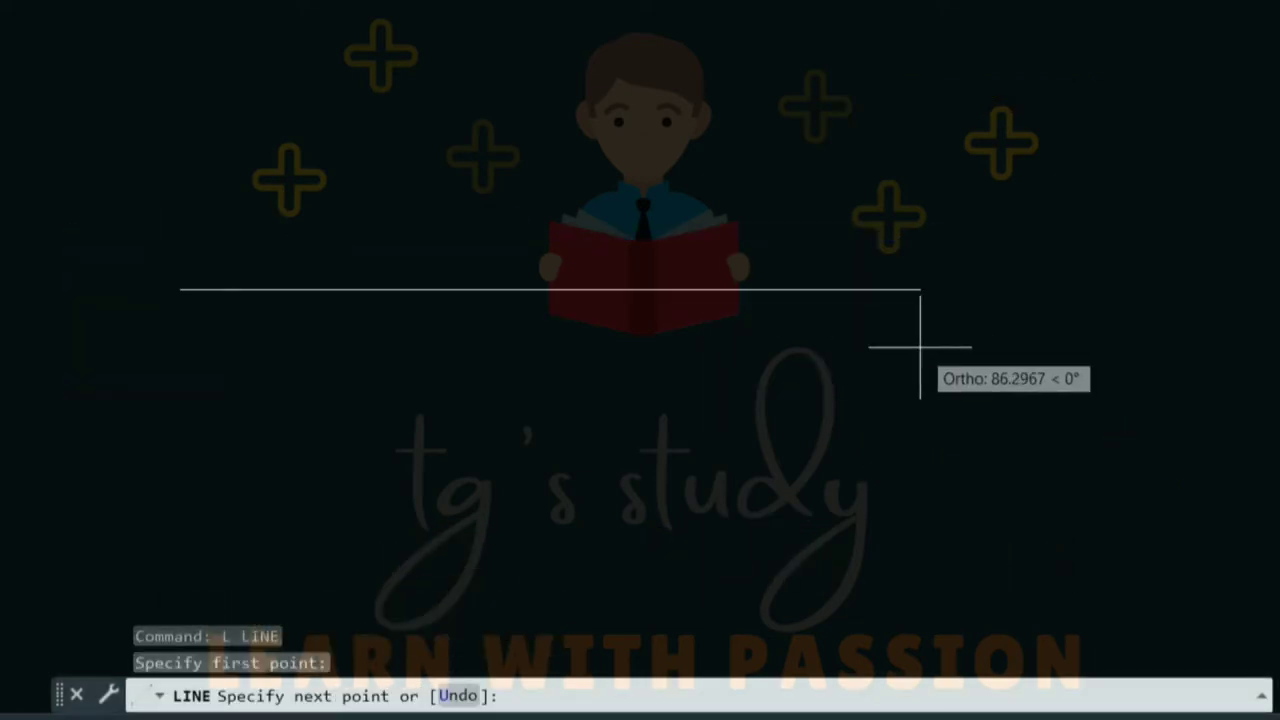
- Draw a new 100-unit line and place a 100 linear dimension above it
key("Return")
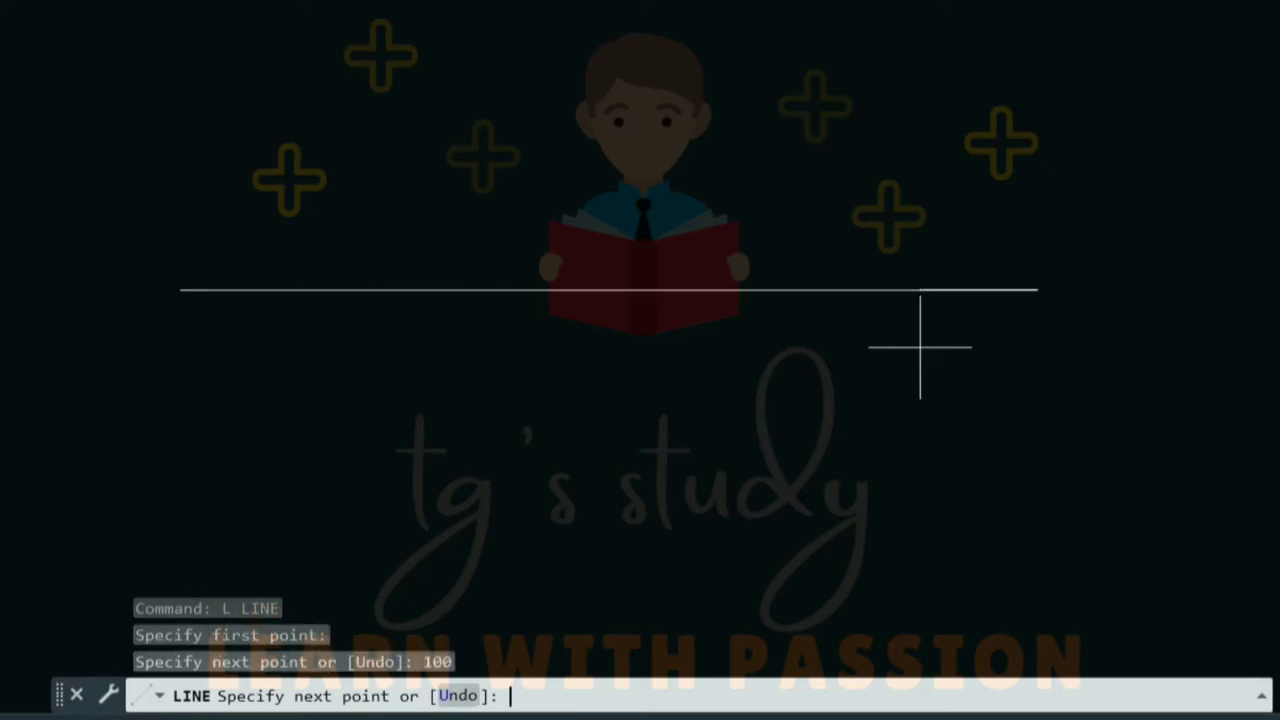
key("Escape")
key("Escape")
key("Escape")
type("dli")
key("Return")
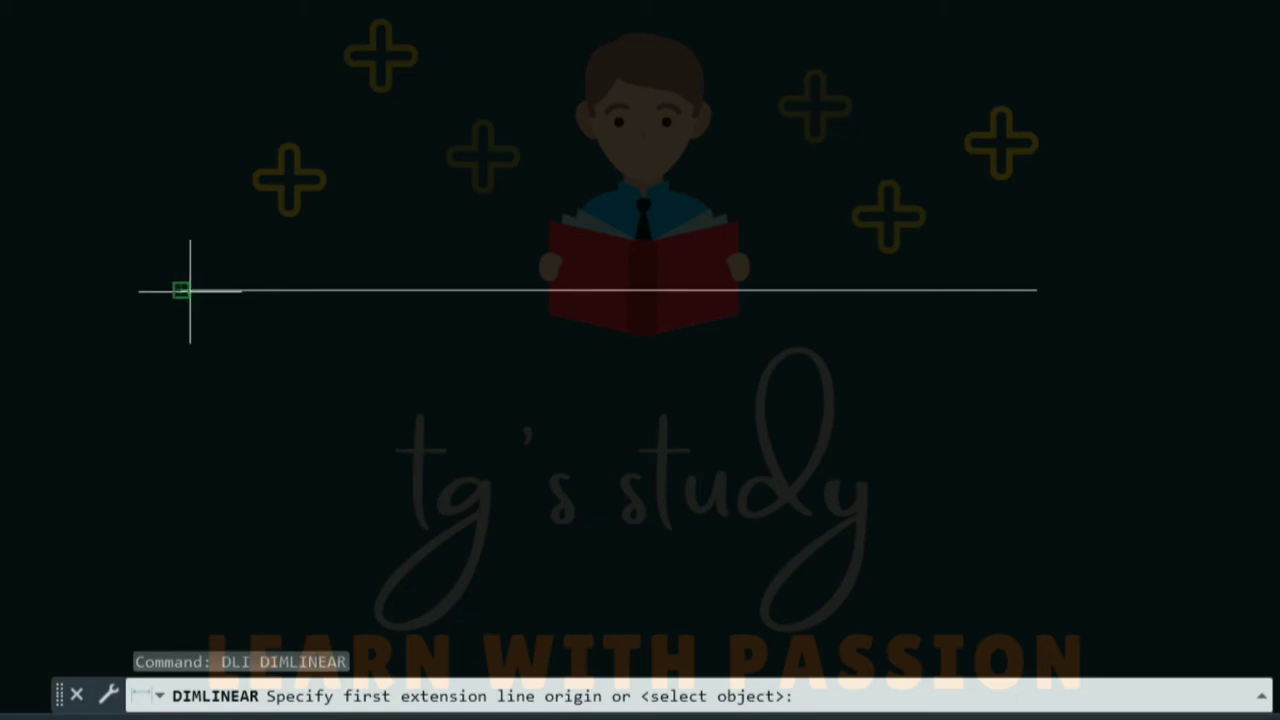
left_click(180, 290)
left_click(1037, 290)
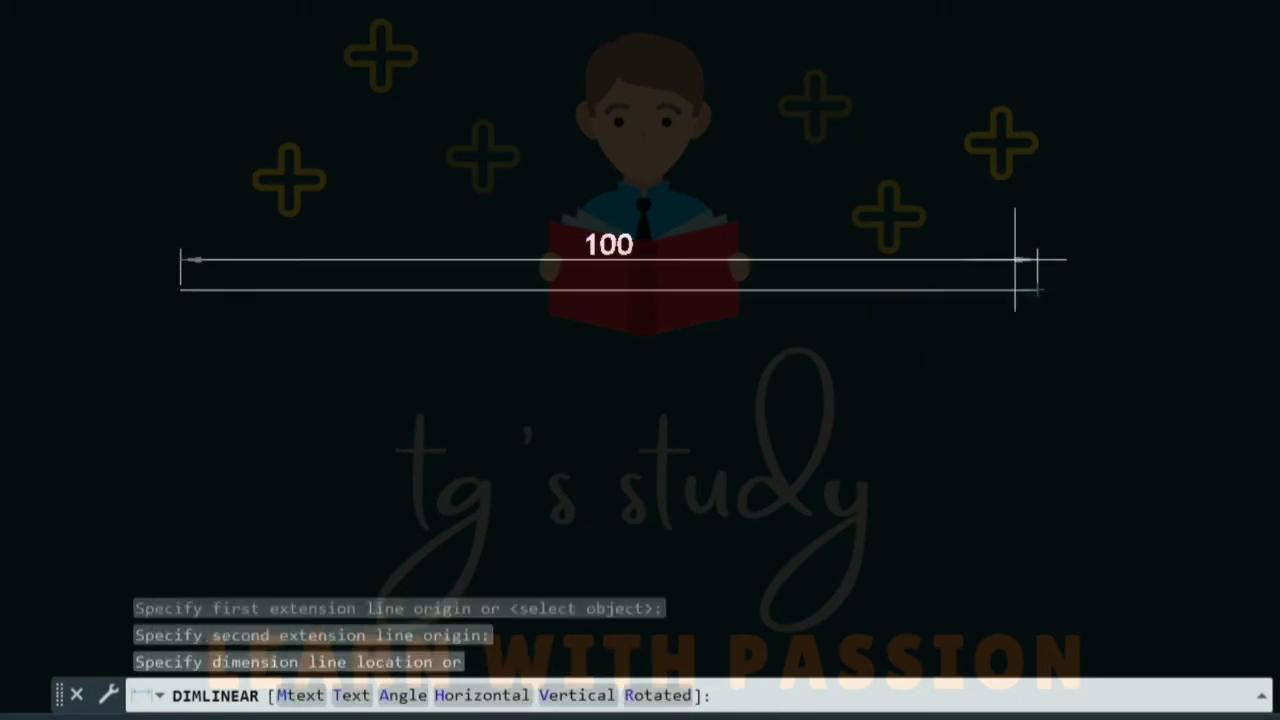
left_click(994, 229)
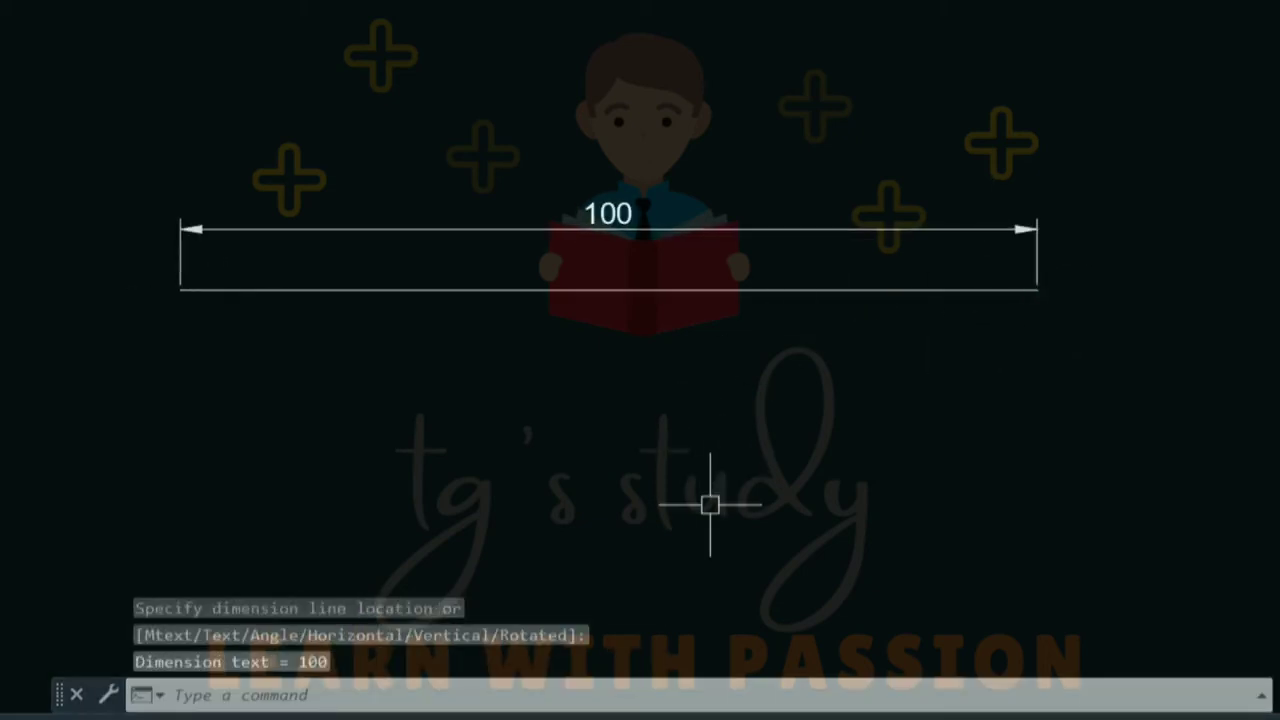
- Mark the 100-unit line with points every 25 units using MEASURE
type("ME")
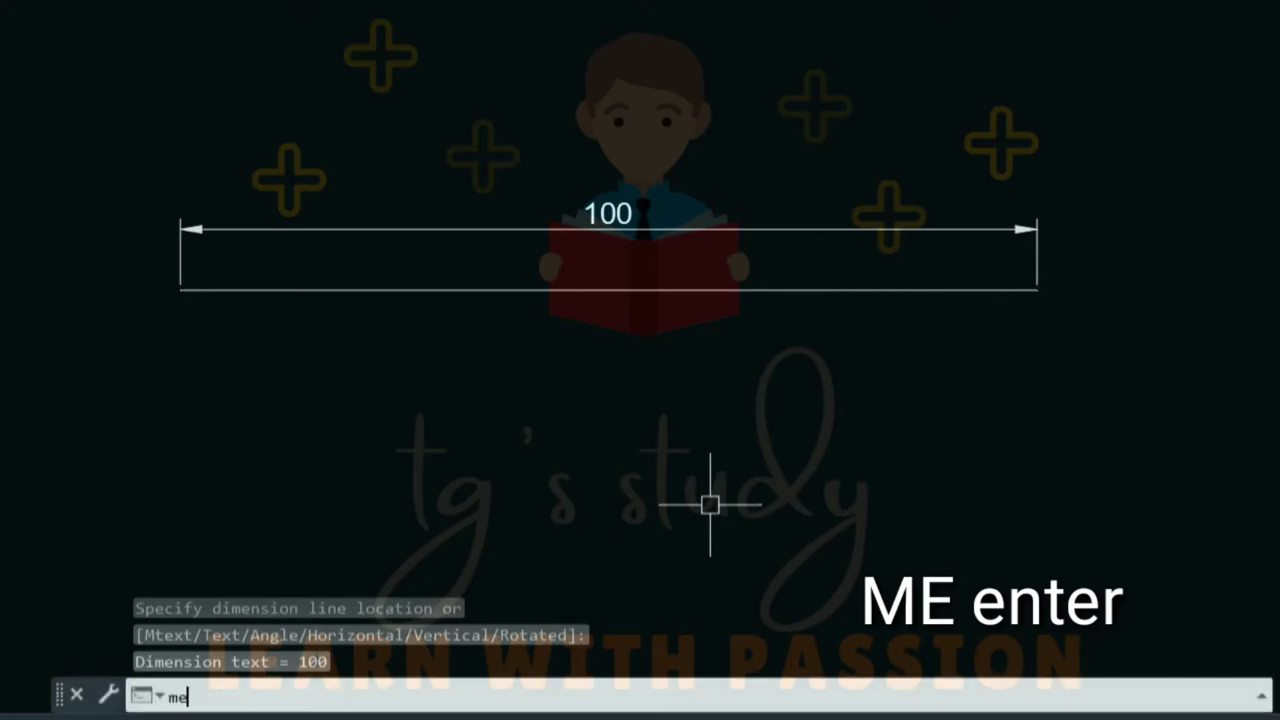
key("Return")
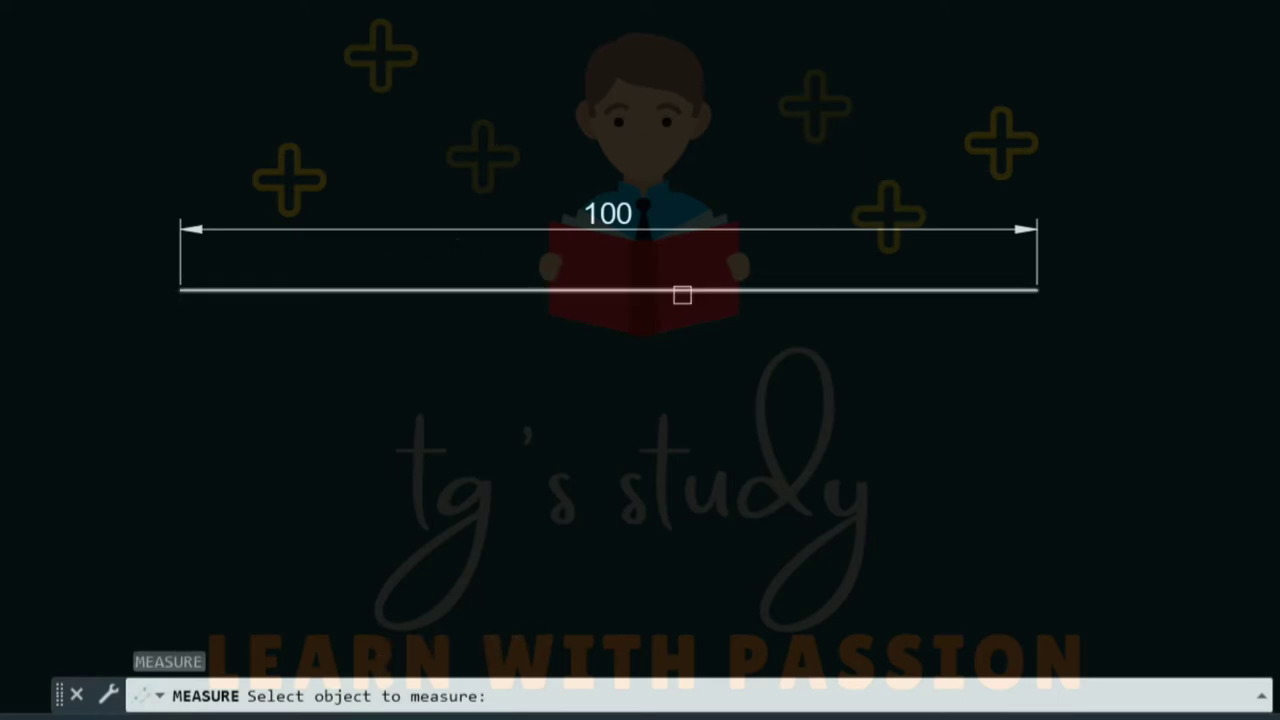
left_click(684, 293)
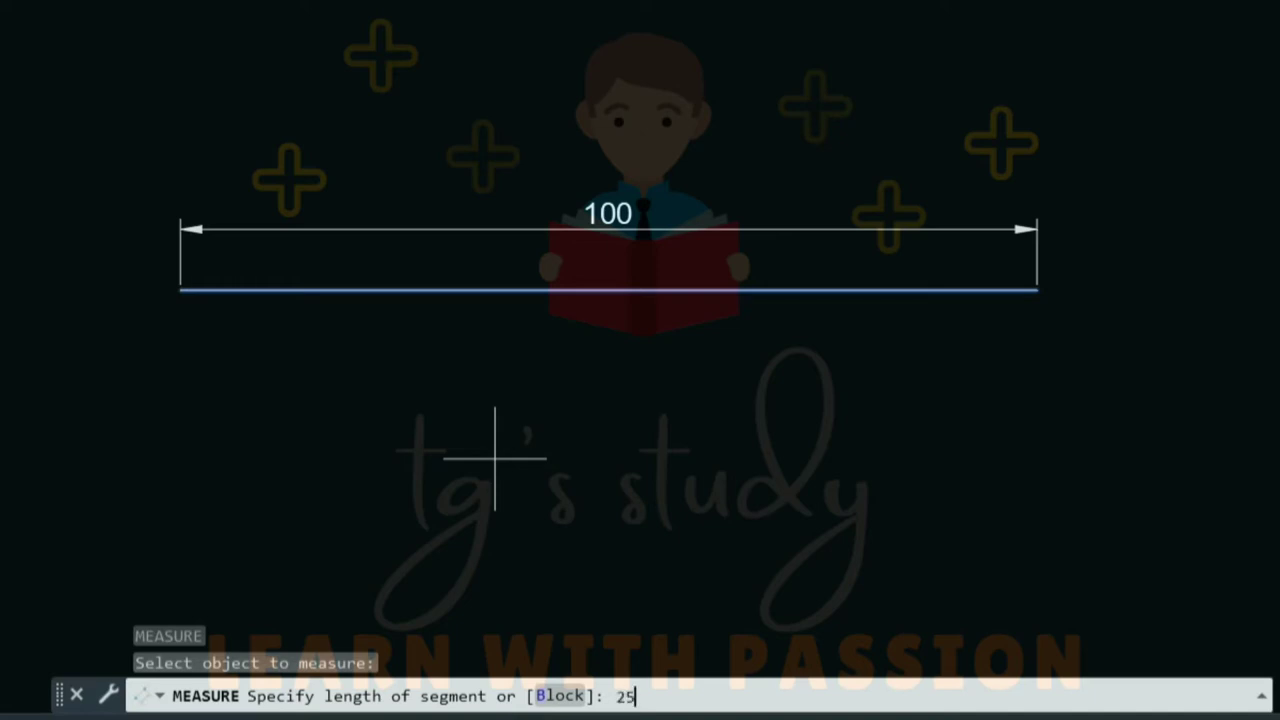
key("Return")
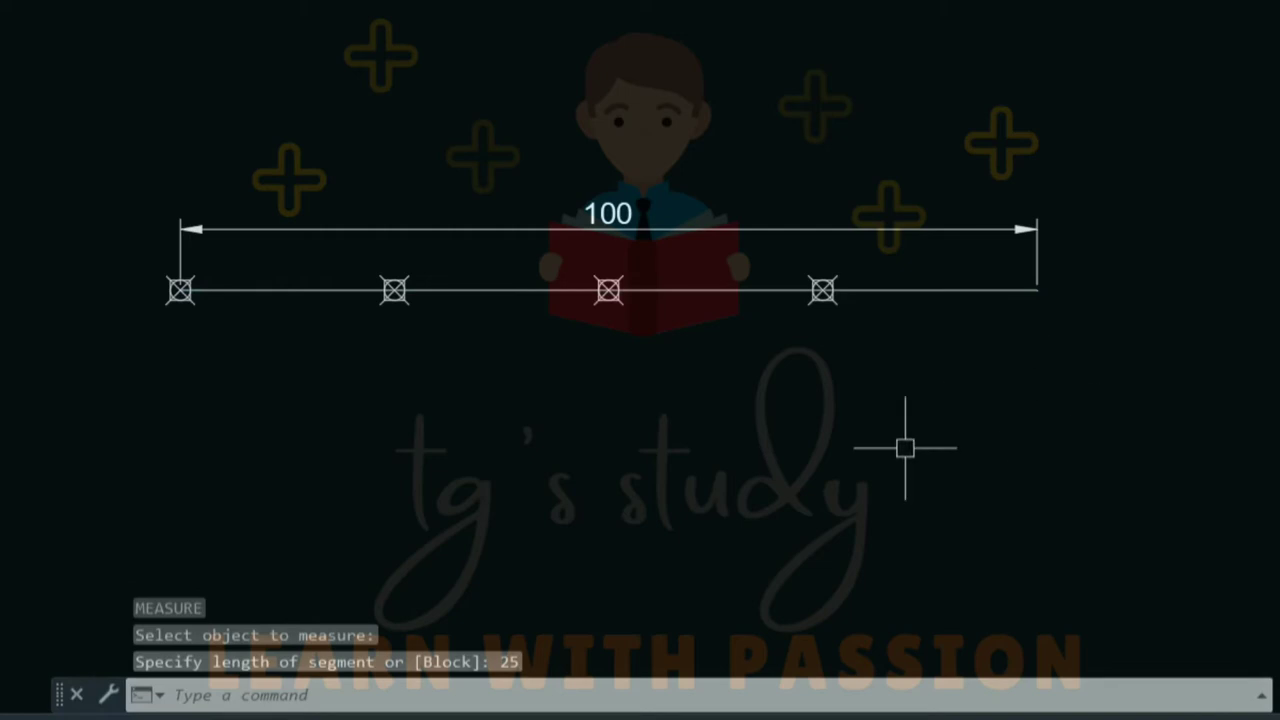
- Add the first two 25 linear dimensions below the line
type("dli")
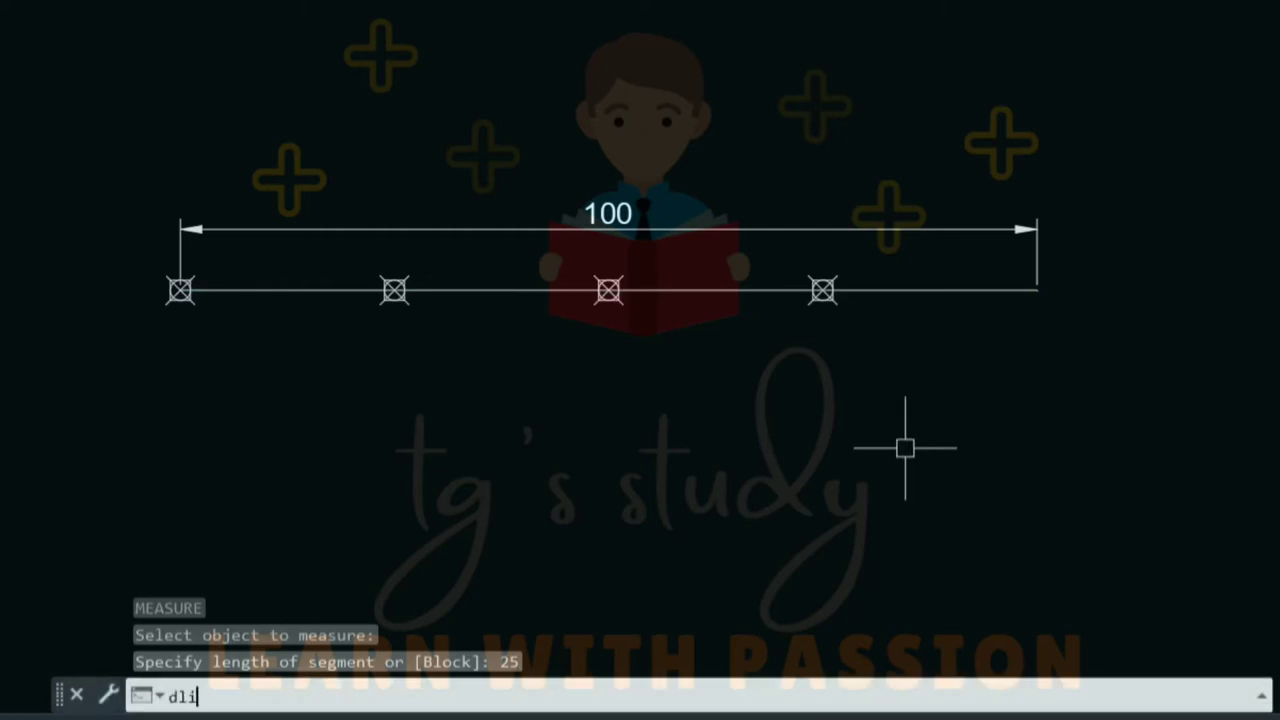
key("Return")
left_click(180, 290)
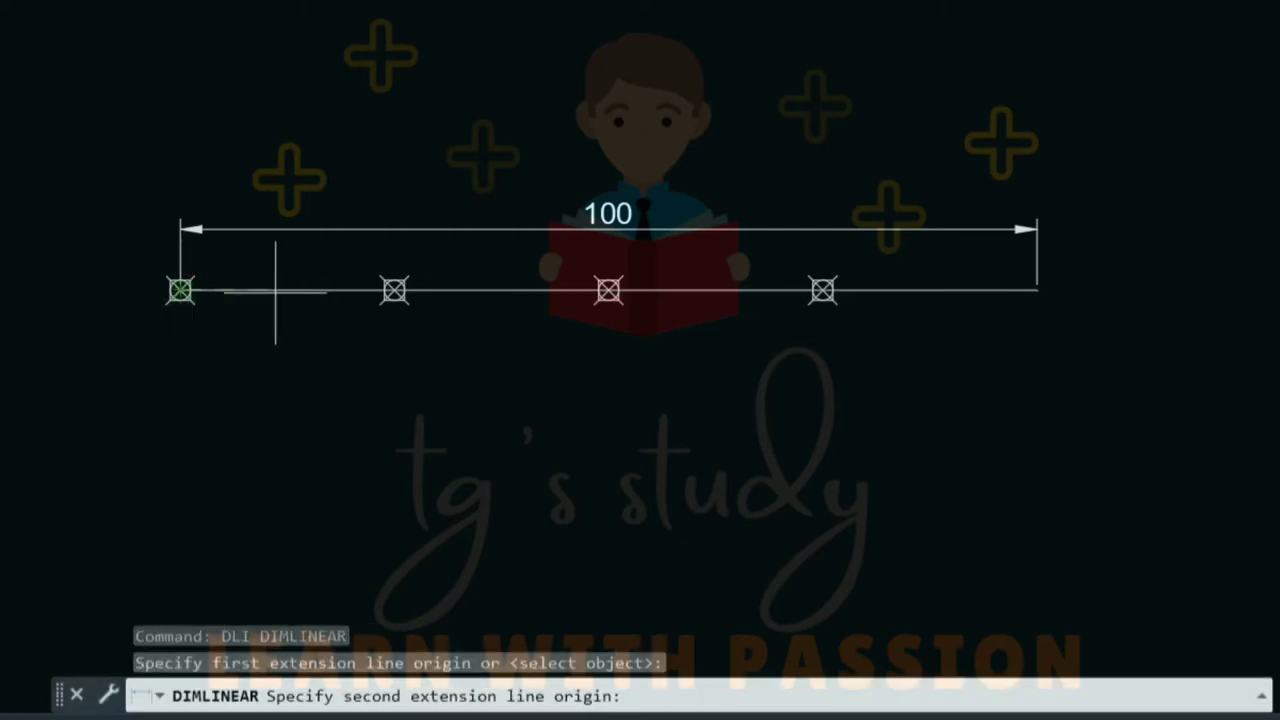
left_click(395, 290)
left_click(400, 398)
key("Return")
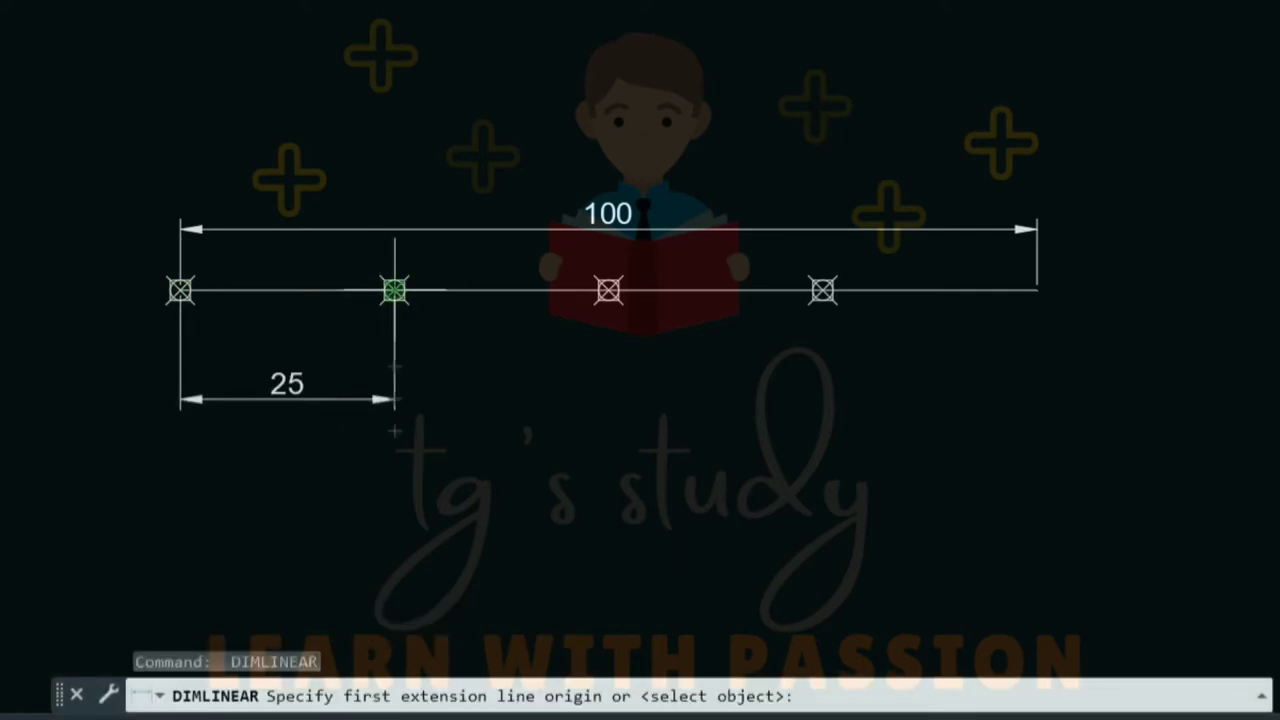
left_click(395, 290)
left_click(608, 290)
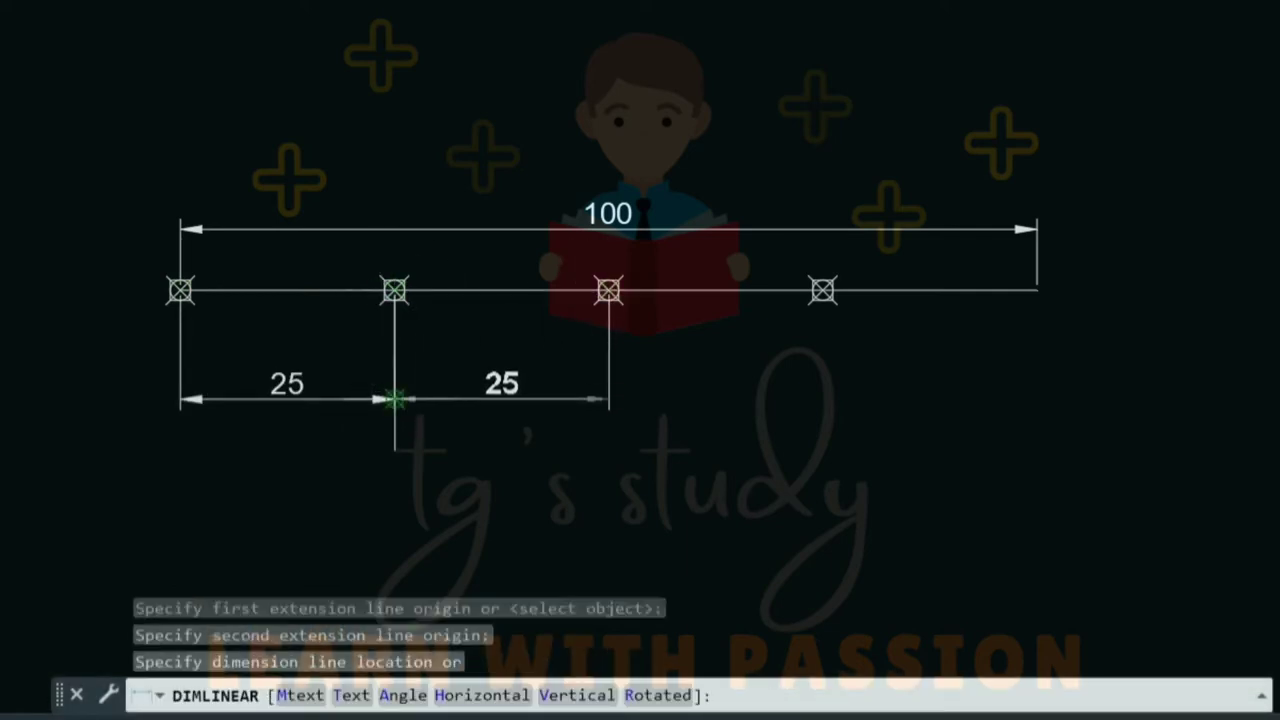
left_click(395, 398)
- Add the last two 25 dimensions to complete the row beneath the line
key("Return")
left_click(608, 290)
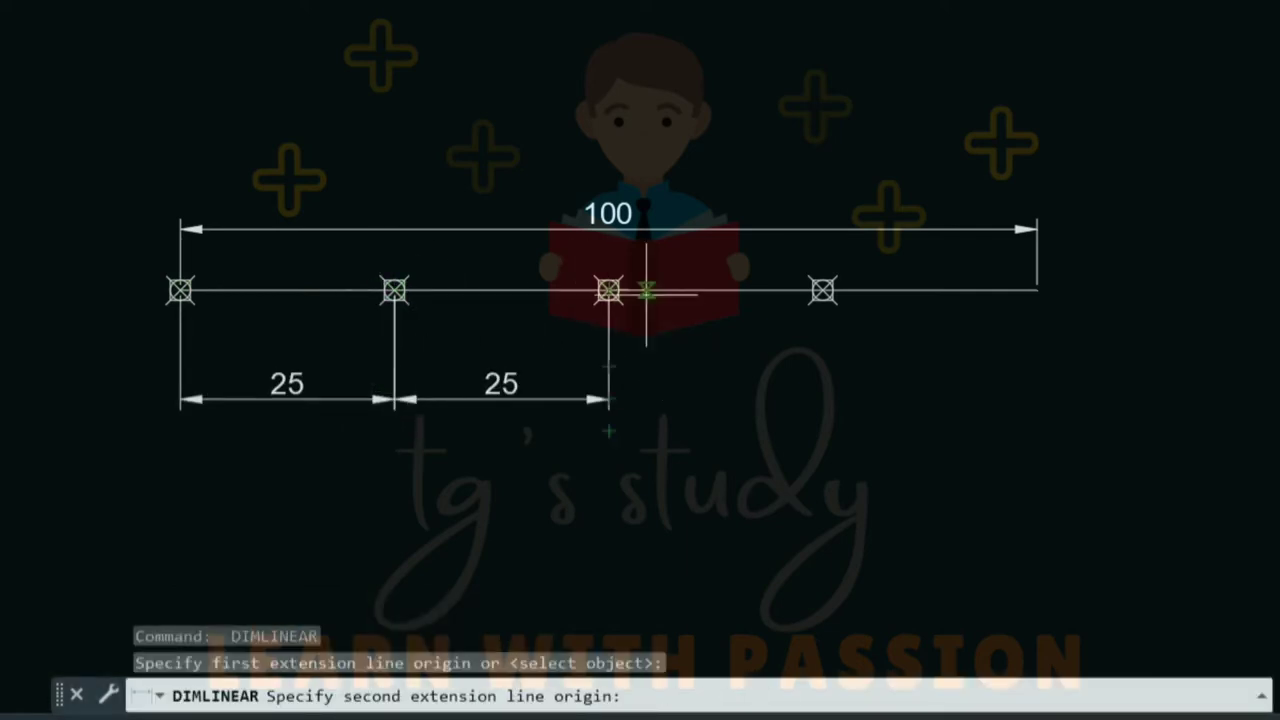
left_click(822, 290)
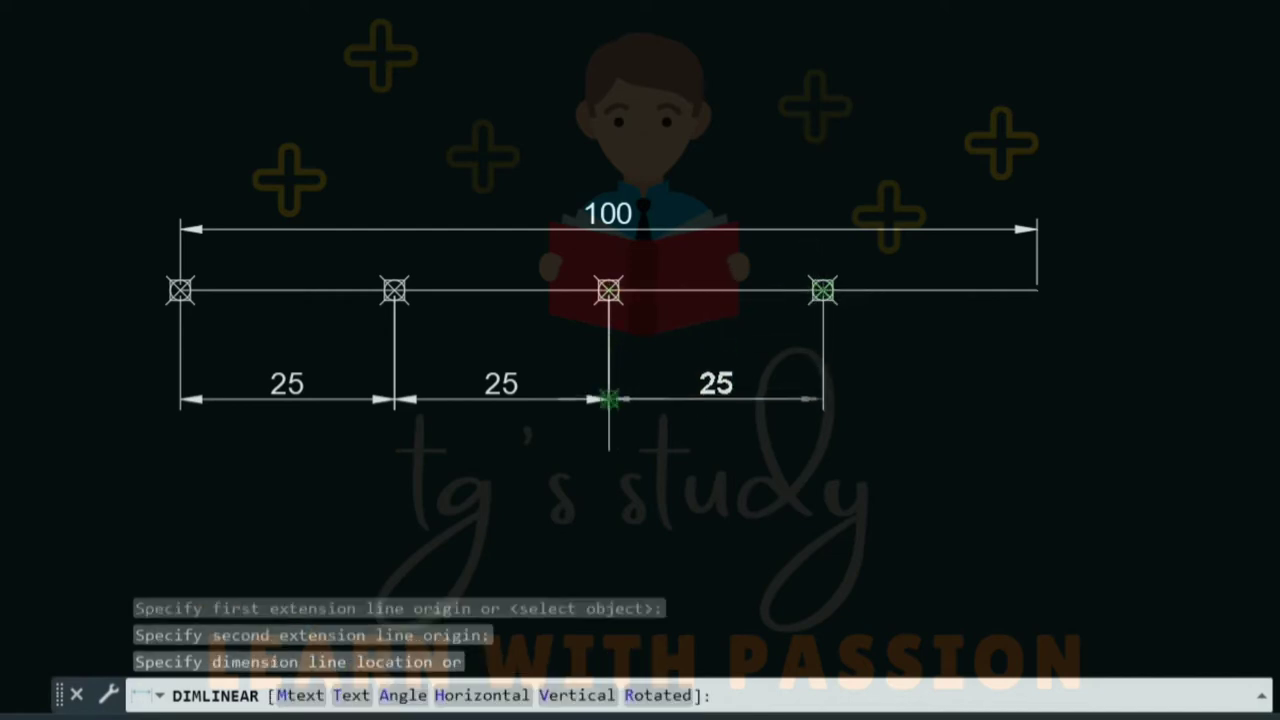
left_click(608, 398)
key("Return")
left_click(822, 290)
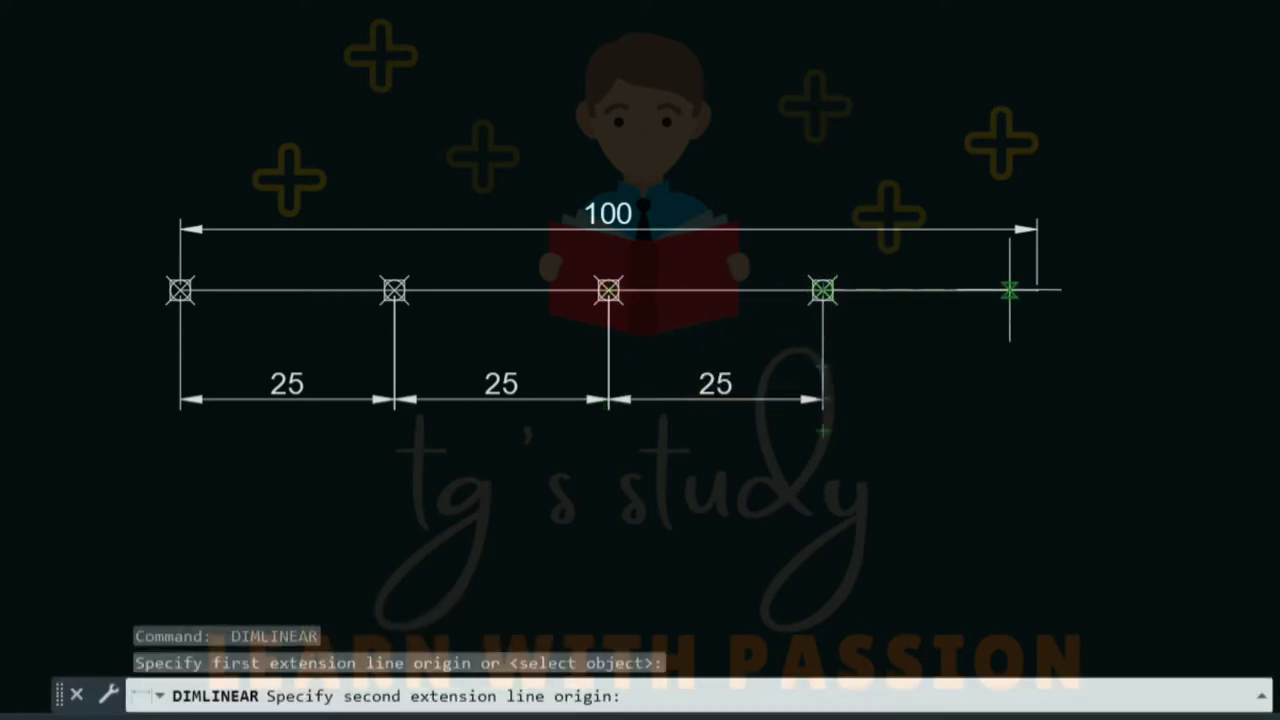
left_click(1037, 290)
left_click(822, 398)
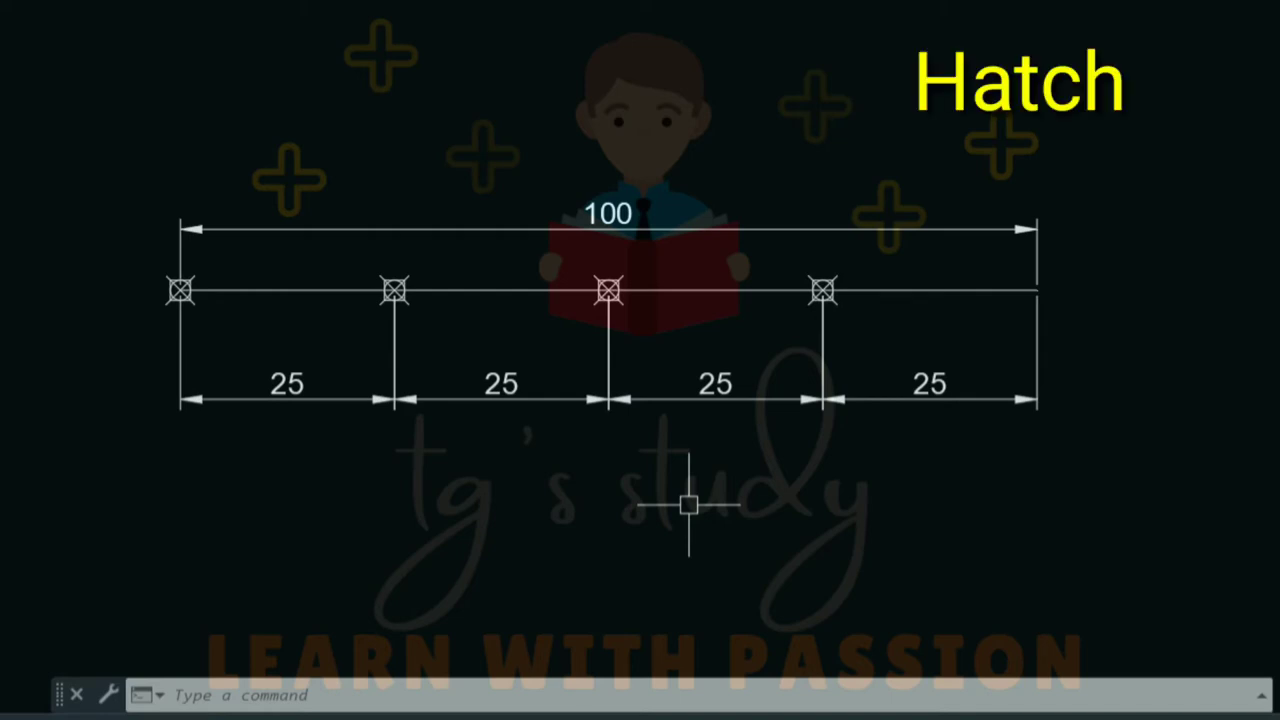
- Delete every object in the drawing and regenerate the display
key("F5")
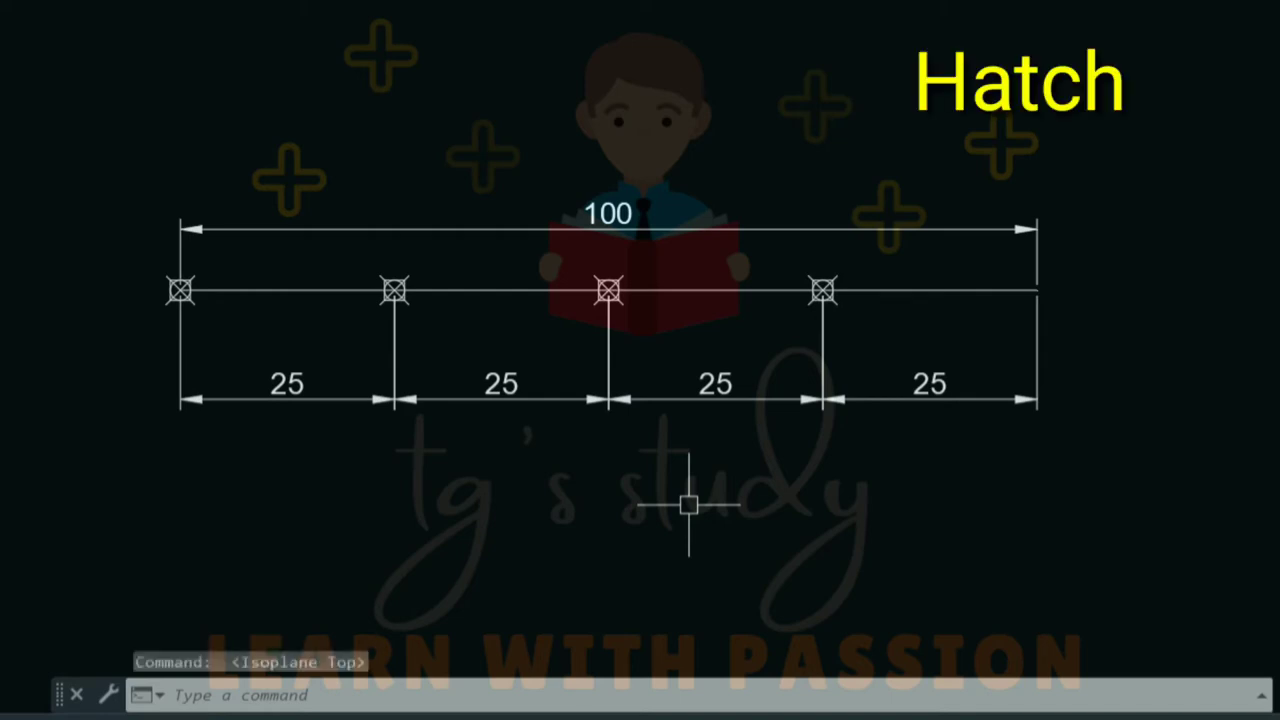
key("ctrl+a")
key("Delete")
key("Escape")
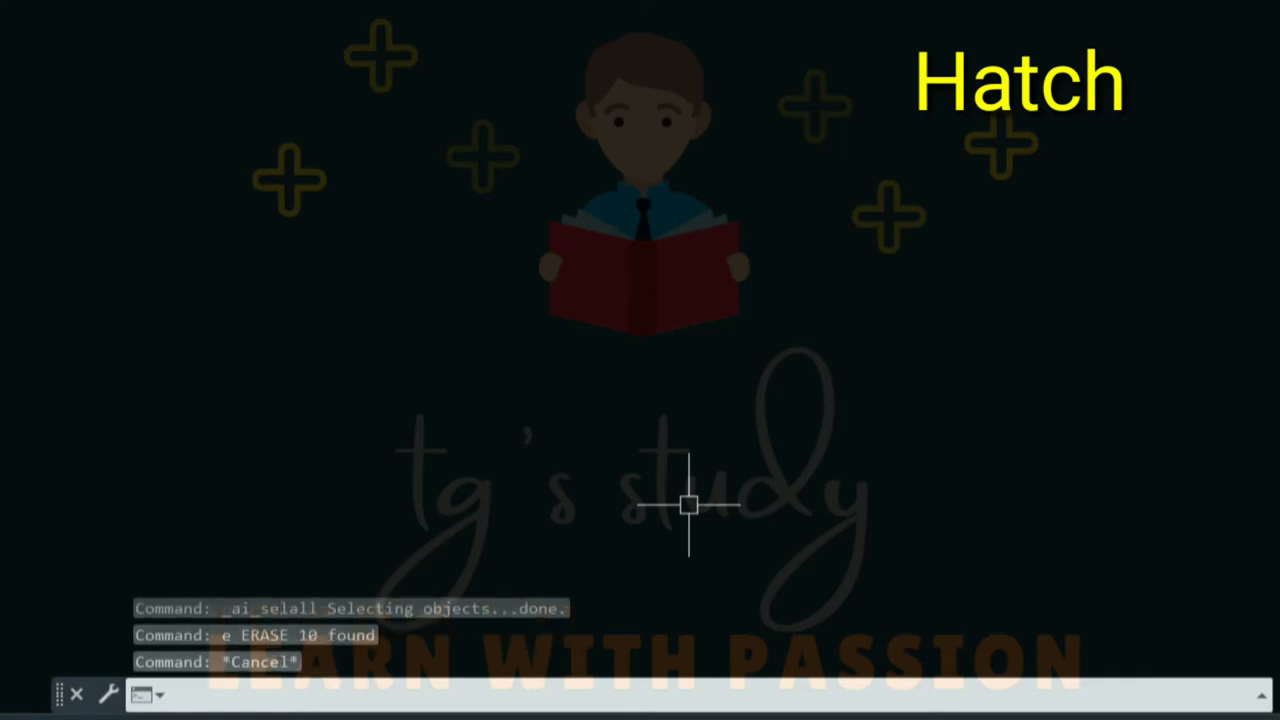
key("Escape")
key("Escape")
type("re")
key("Return")
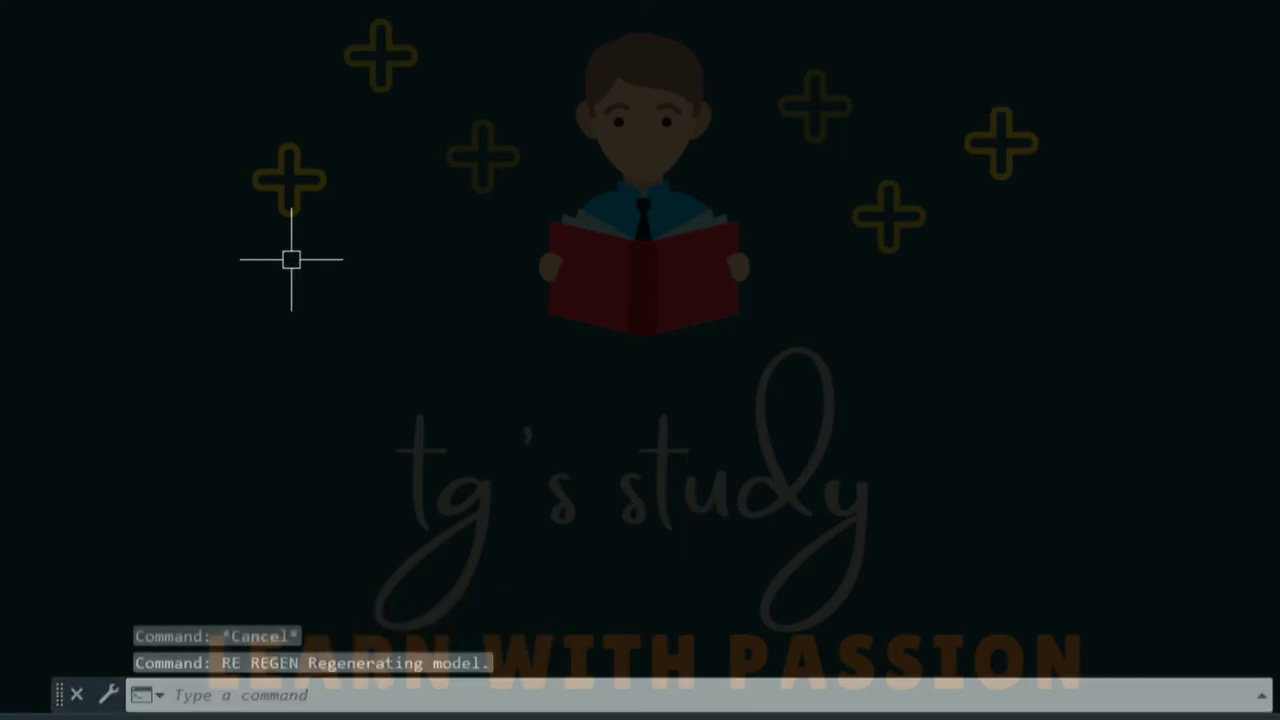
key("Escape")
key("Escape")
type("re")
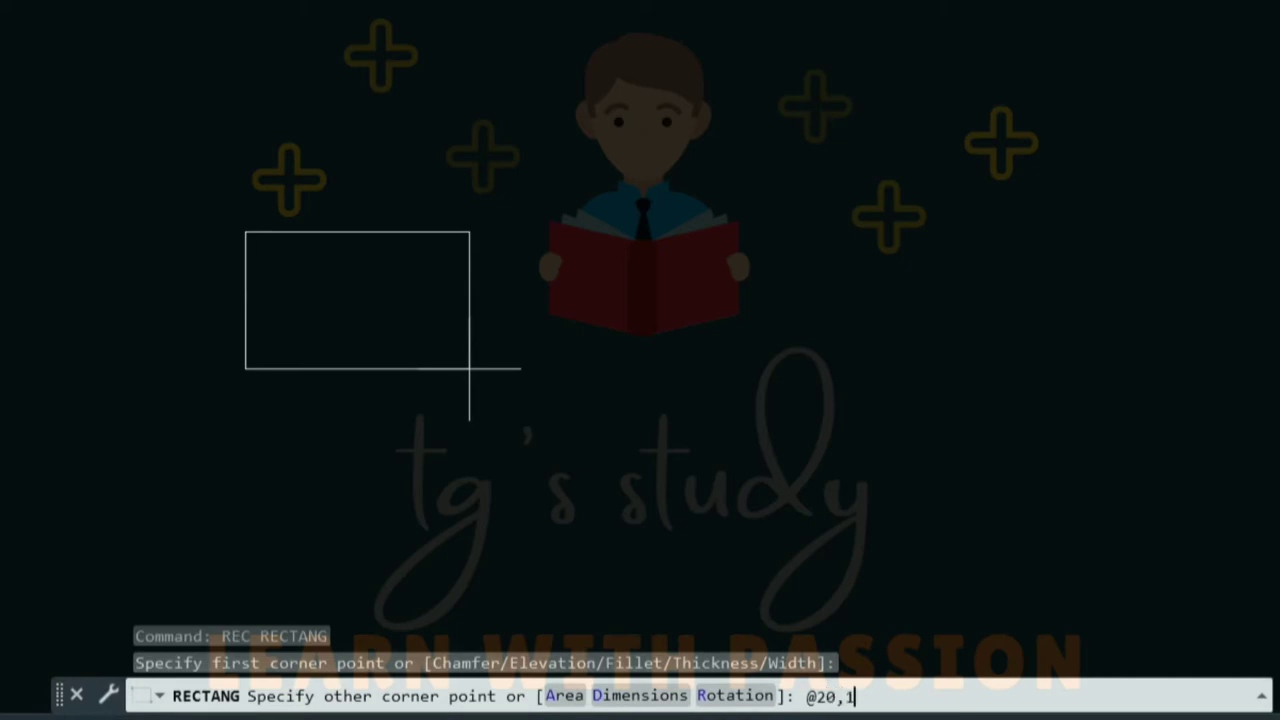
type("@20,10")
key("Return")
- Place copies of the rectangle to its right to form a row
scroll(285, 203, "up", 2)
middle_click_drag(336, 190, 351, 277)
scroll(351, 265, "up", 2)
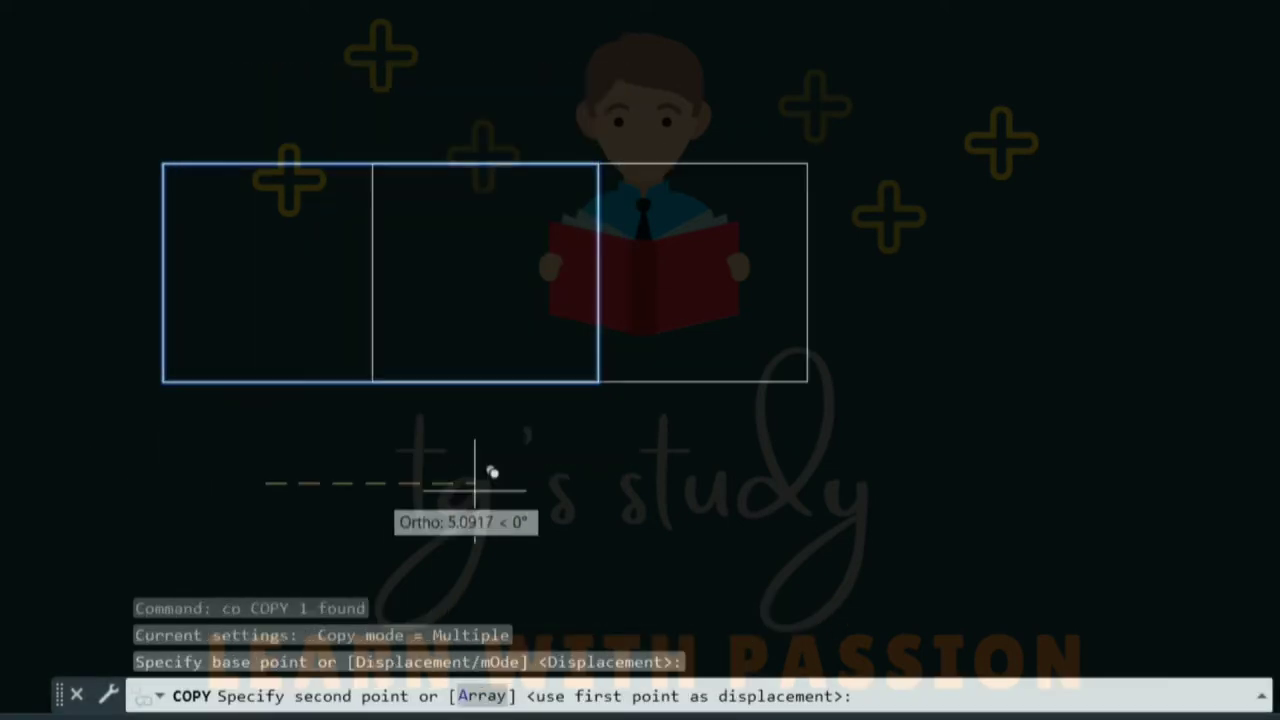
left_click(796, 484)
scroll(796, 484, "down", 2)
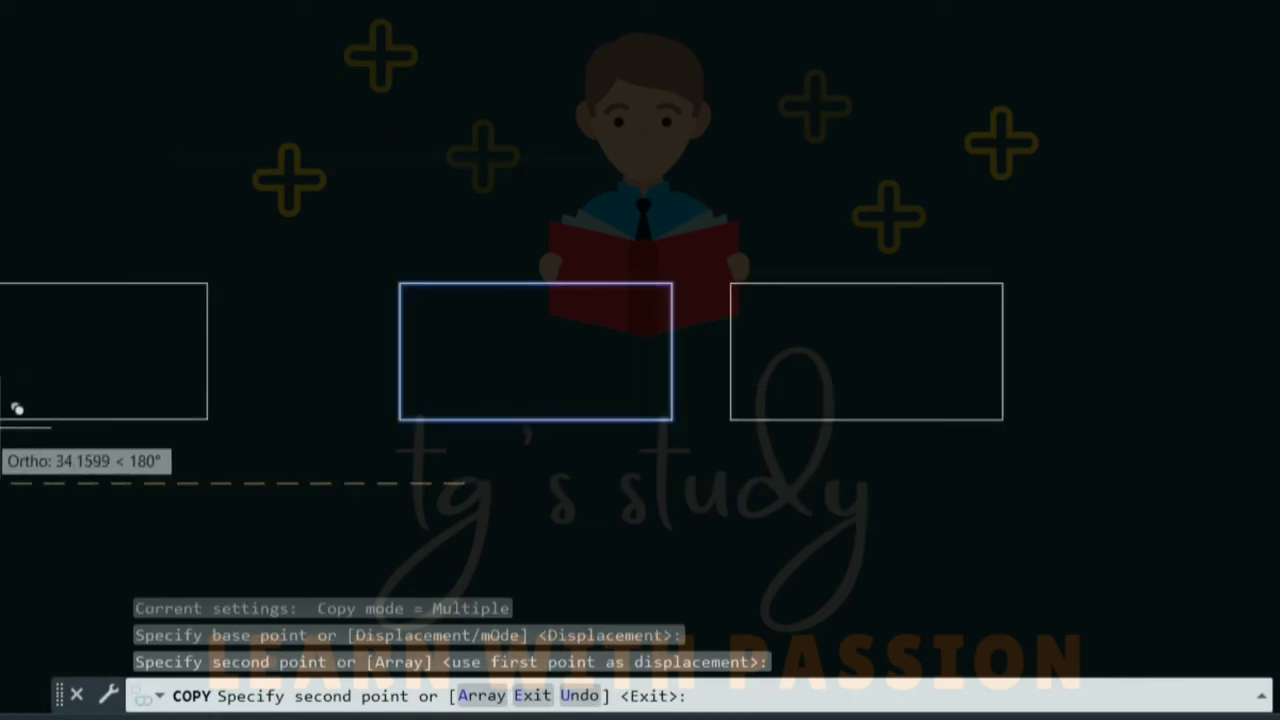
left_click(1191, 406)
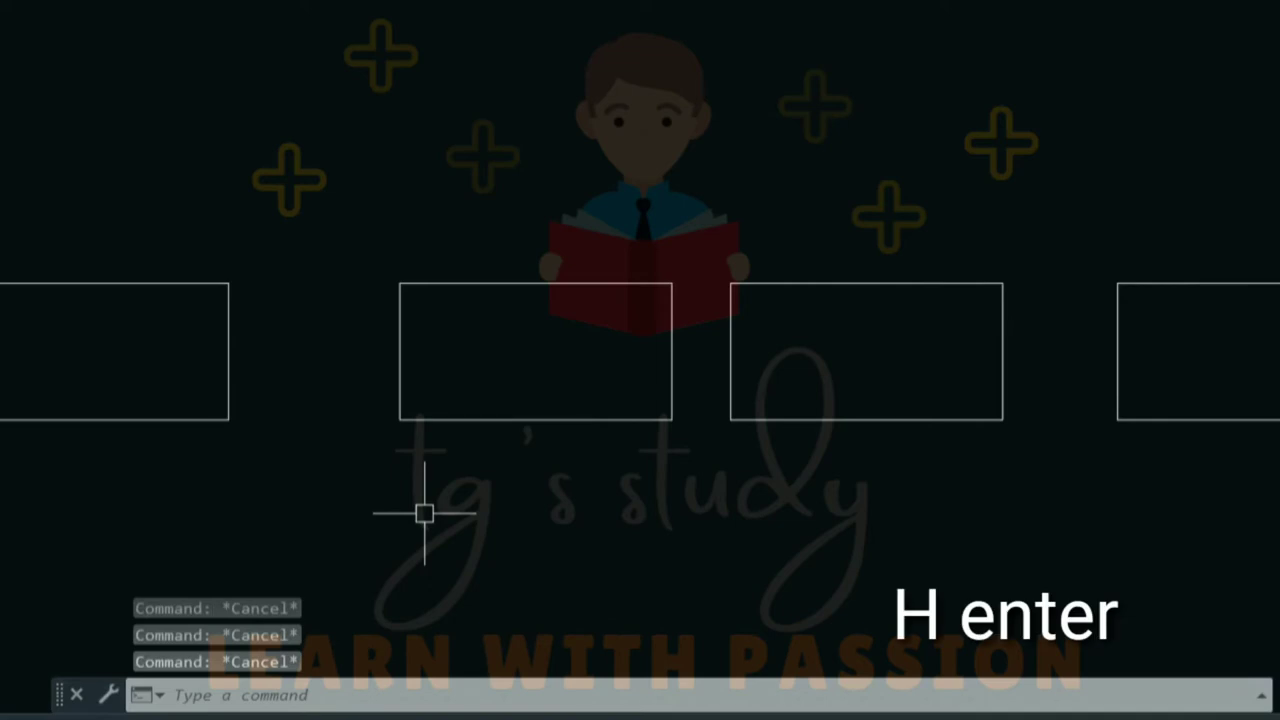
- Start HATCH and browse the full pattern gallery back to the SOLID and ANSI rows
type("h")
key("Return")
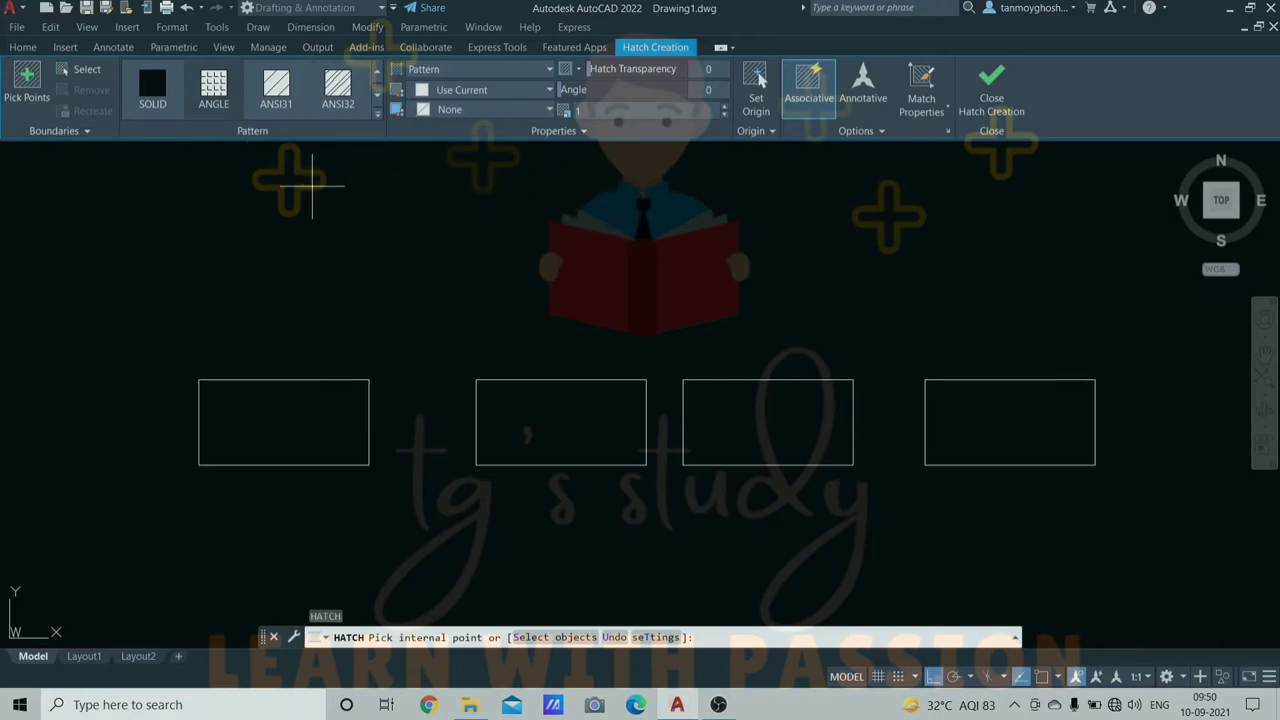
left_click(377, 113)
scroll(280, 155, "down", 1)
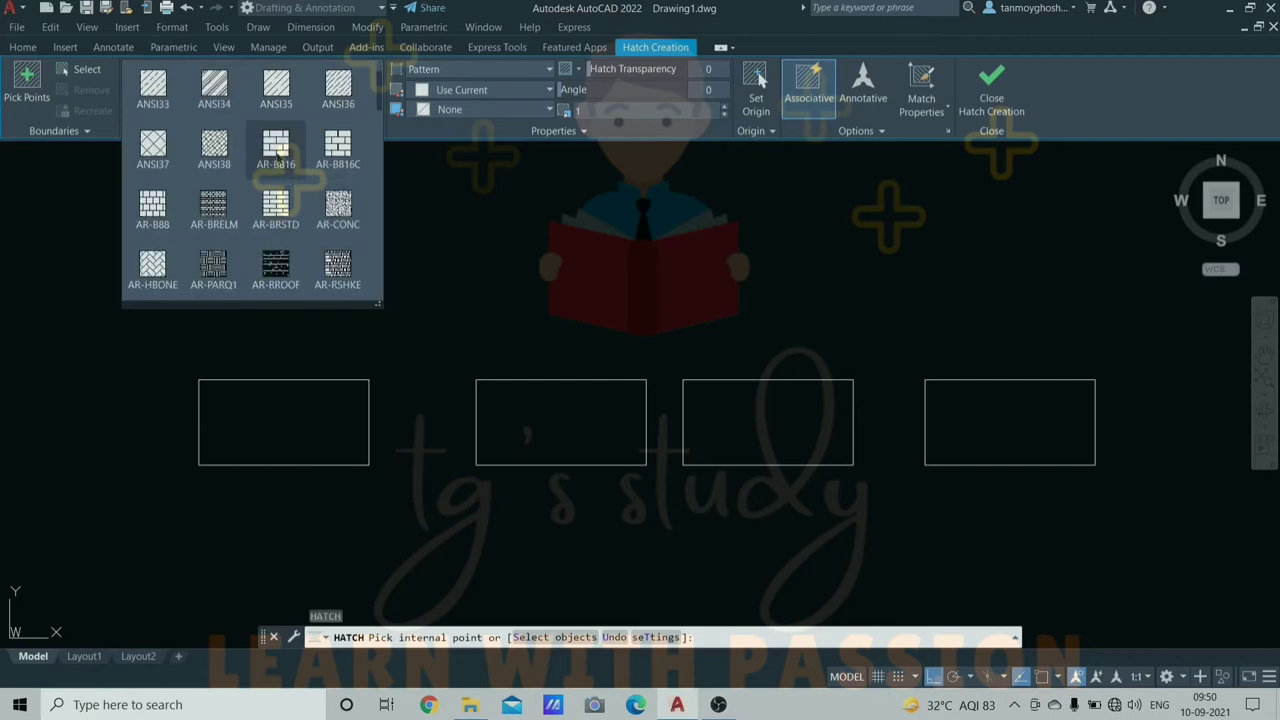
scroll(300, 160, "up", 1)
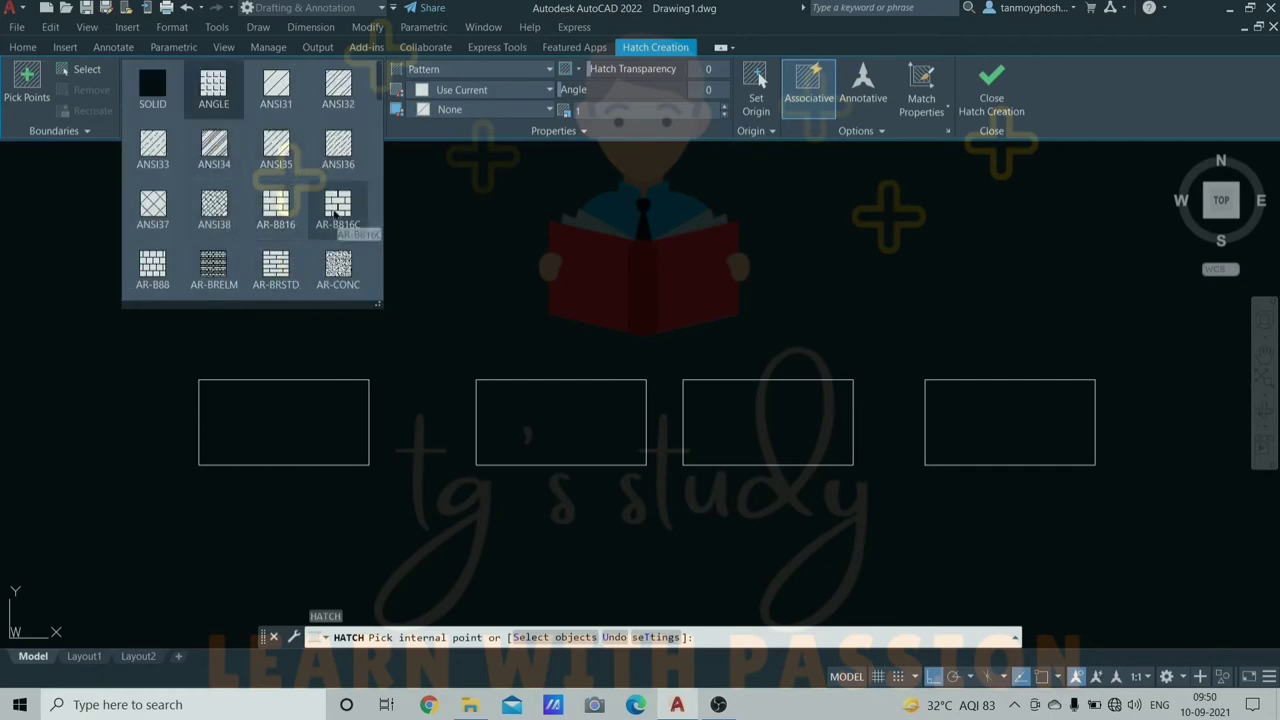
scroll(328, 250, "down", 1)
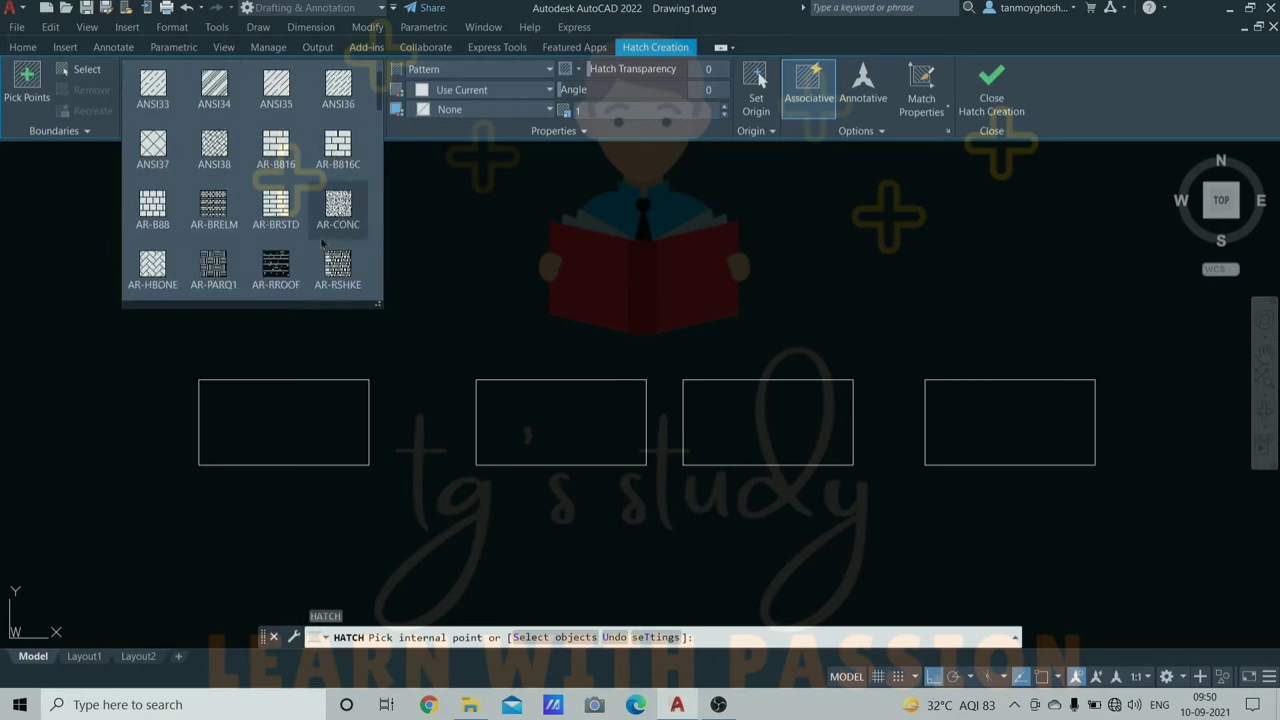
scroll(288, 228, "down", 1)
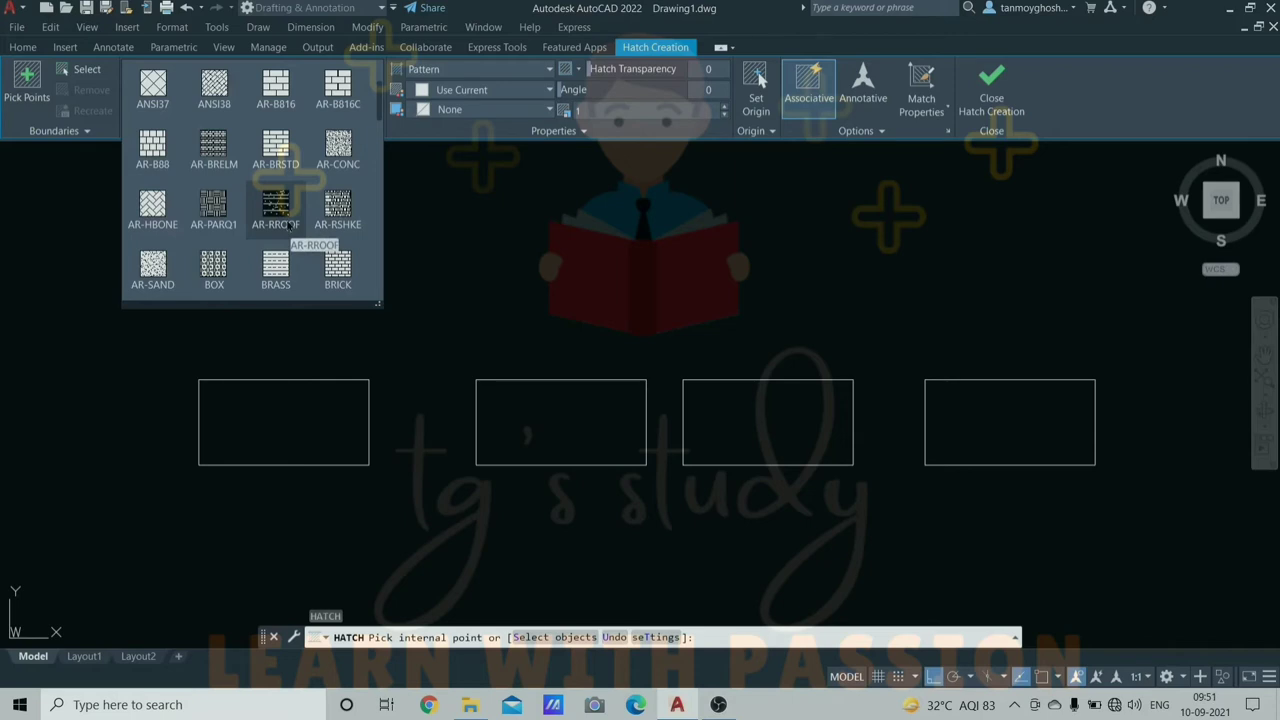
scroll(281, 222, "up", 2)
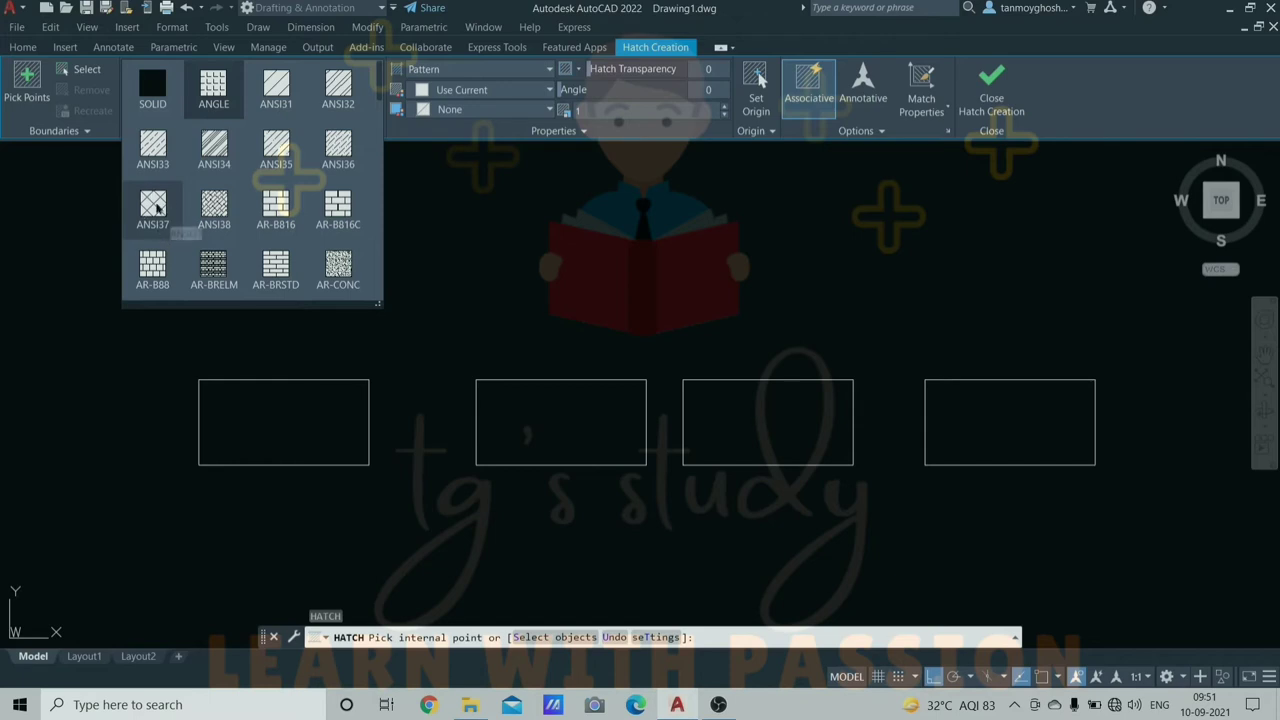
- Fill the first rectangle with ANSI37 in 153,27,30 red on a 247,242,129 yellow background
left_click(156, 207)
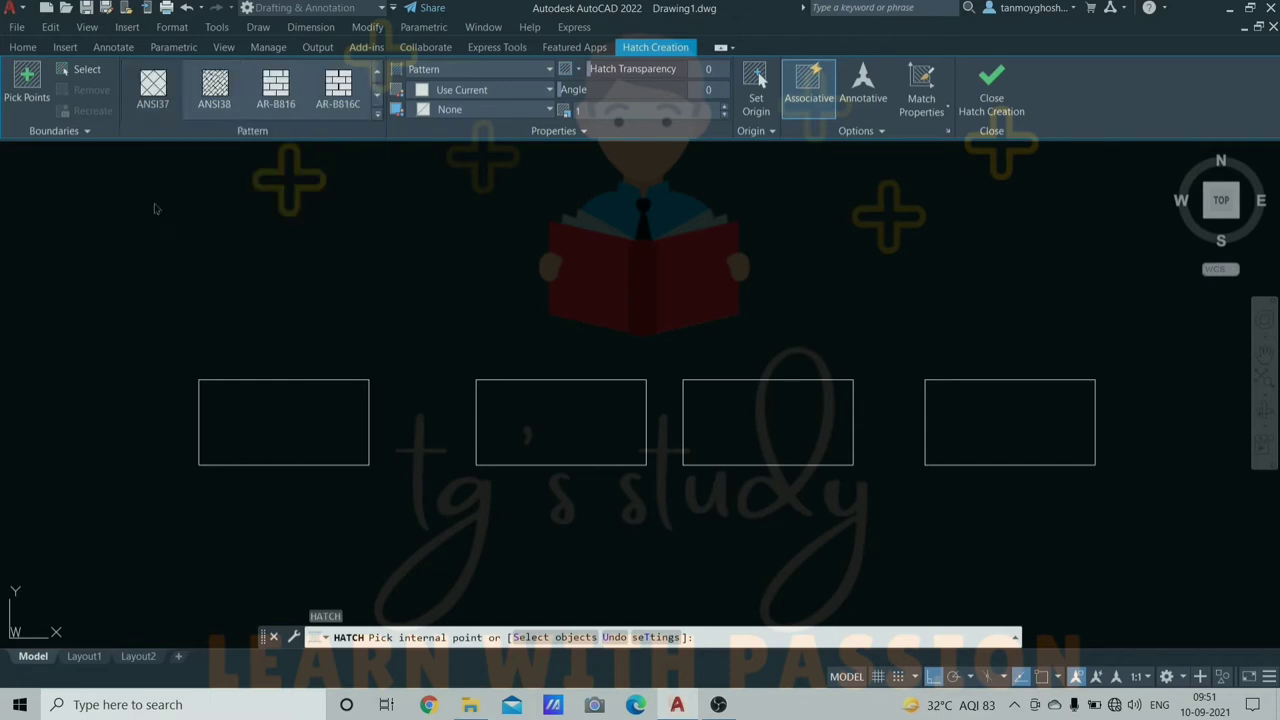
left_click(270, 413)
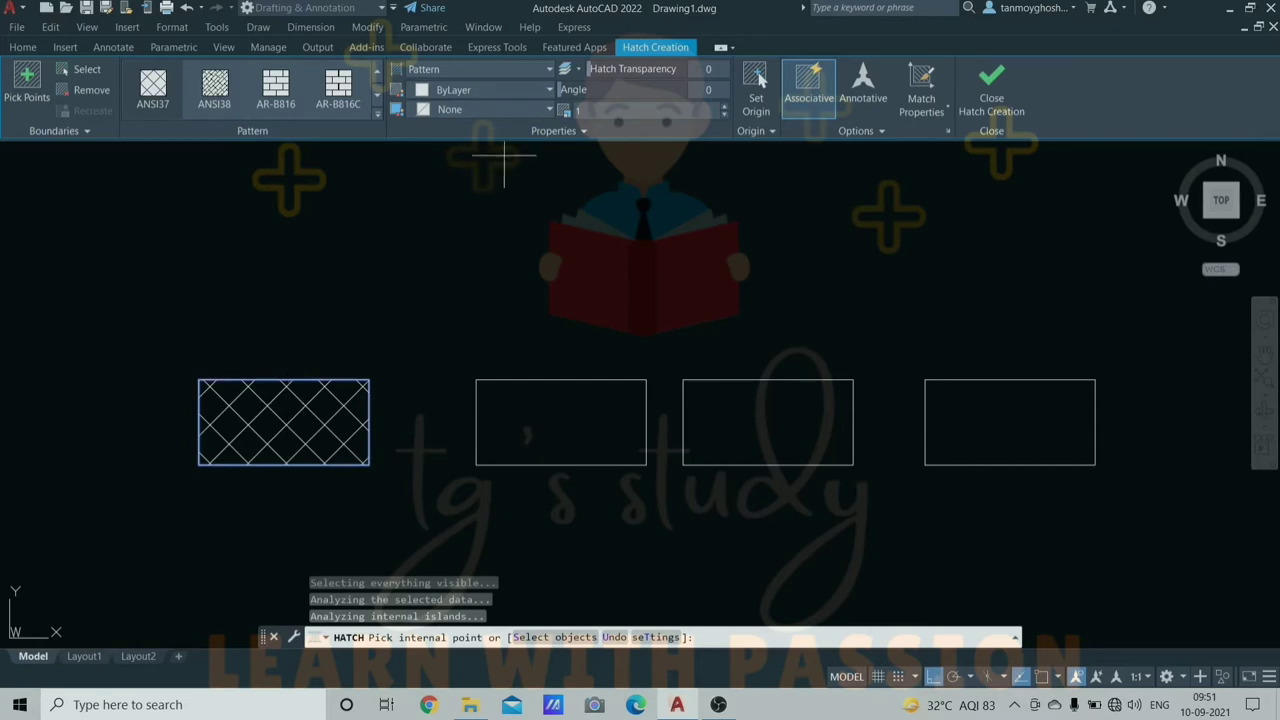
left_click(549, 90)
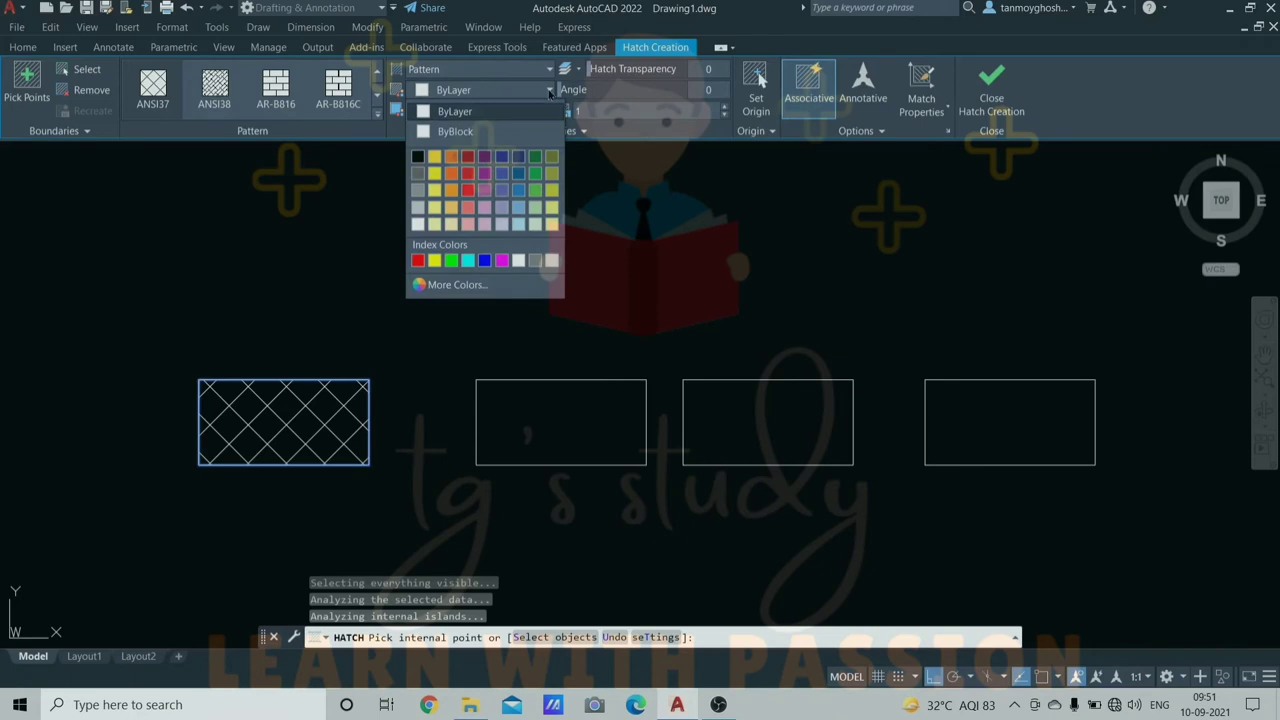
left_click(467, 158)
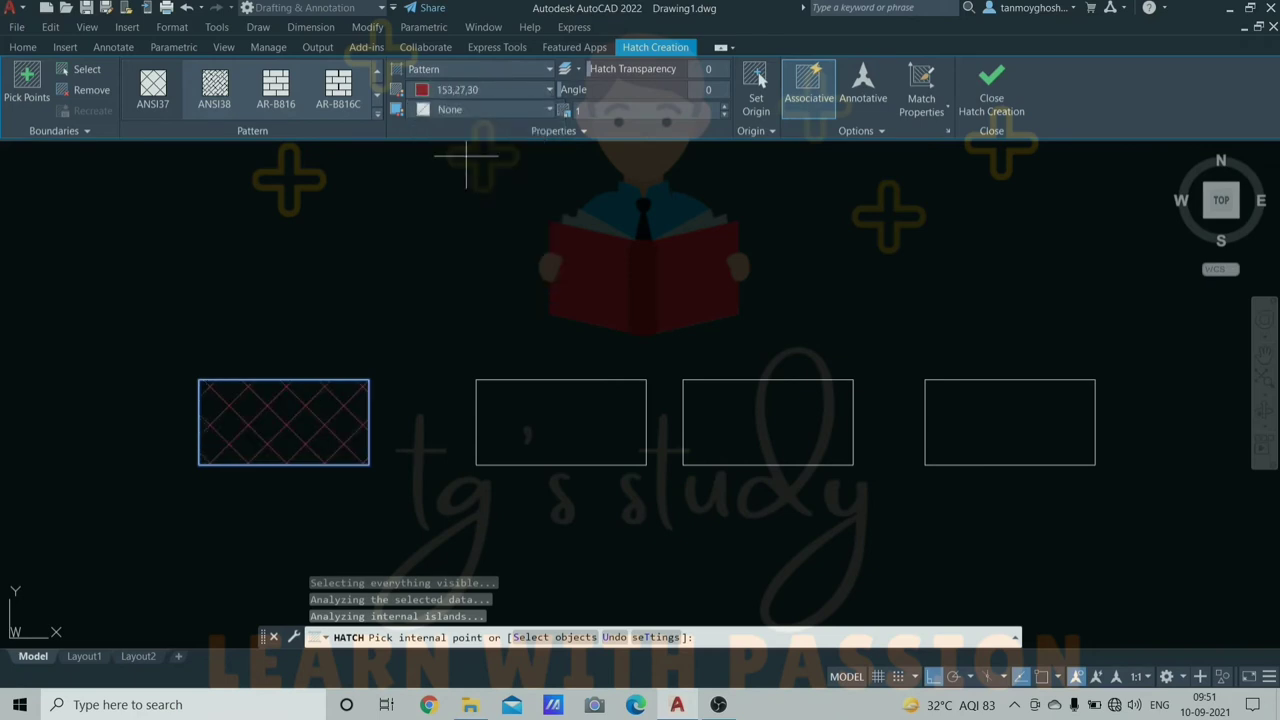
left_click(549, 109)
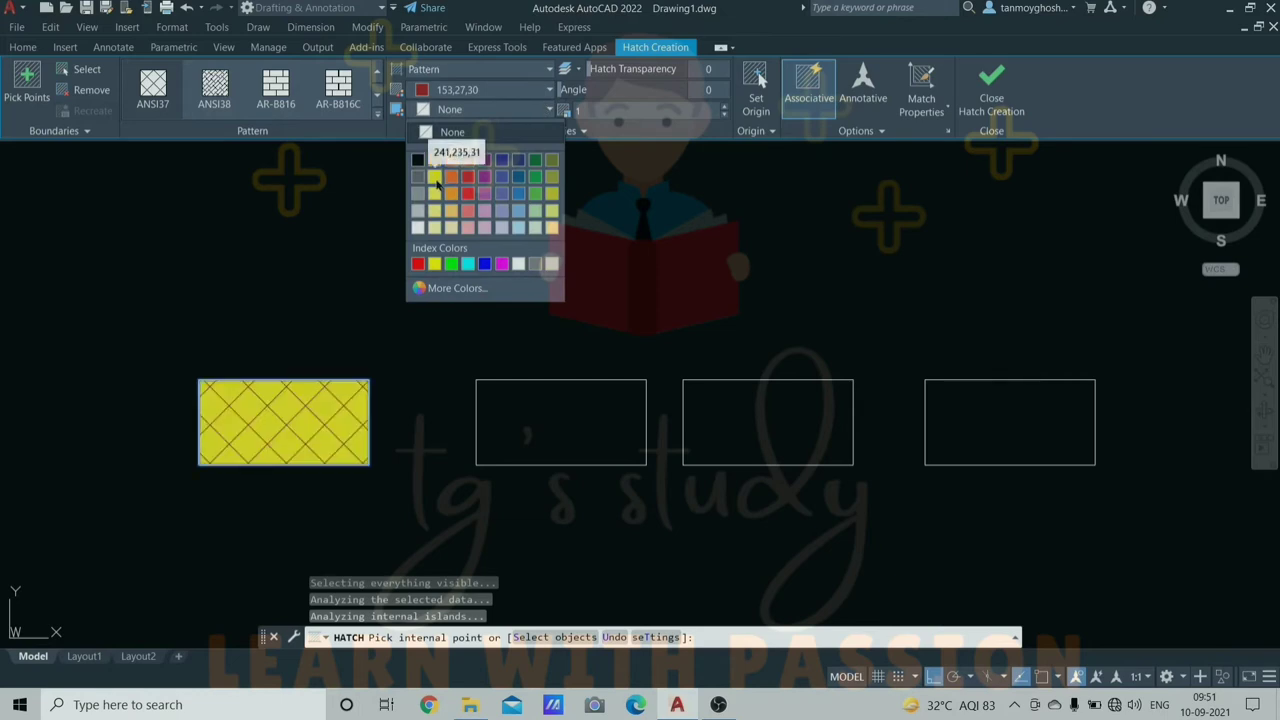
left_click(434, 210)
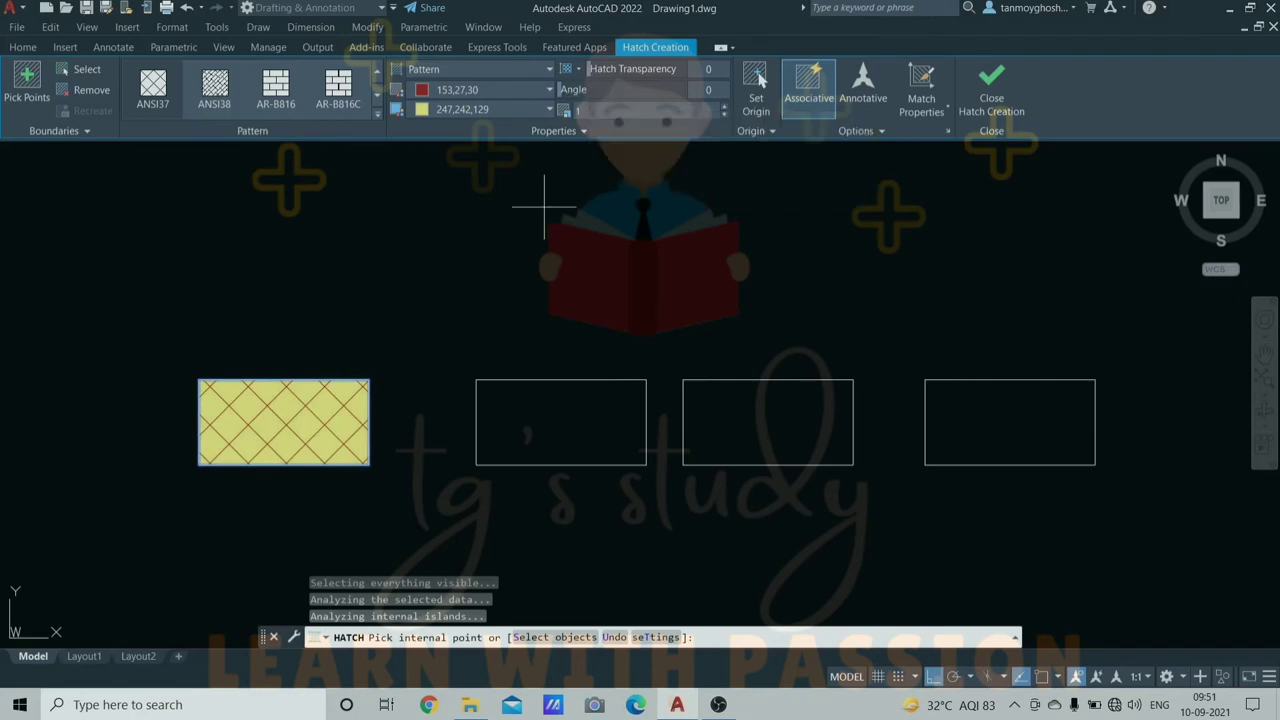
- Fill the second rectangle with ANSI31 diagonal hatch and set its pattern scale to 1.7
key("Escape")
key("Escape")
key("Escape")
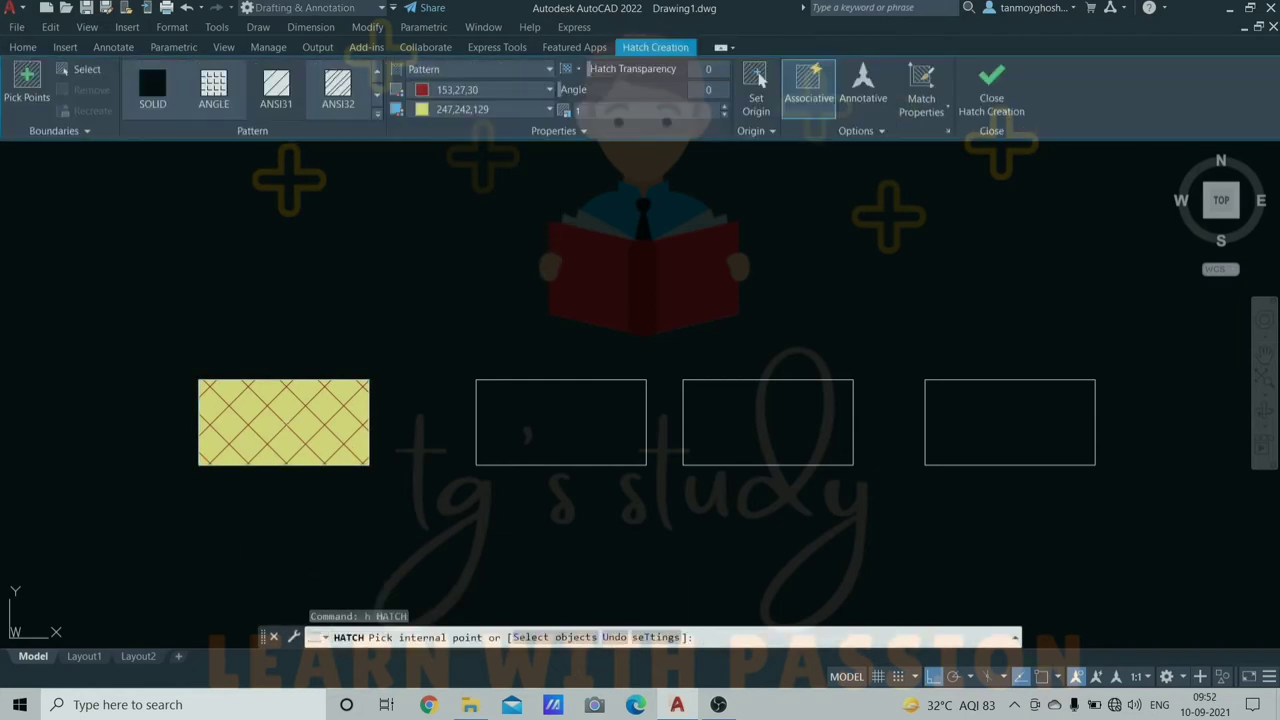
left_click(272, 87)
left_click(530, 432)
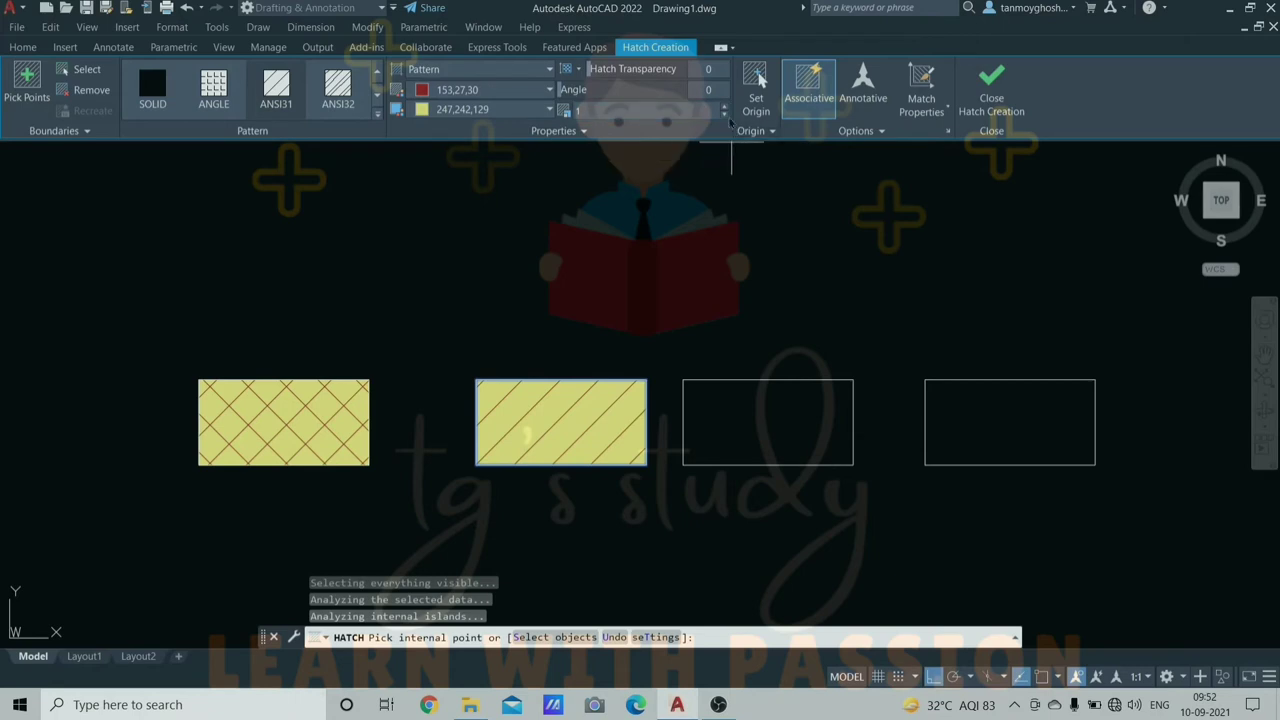
left_click(726, 114)
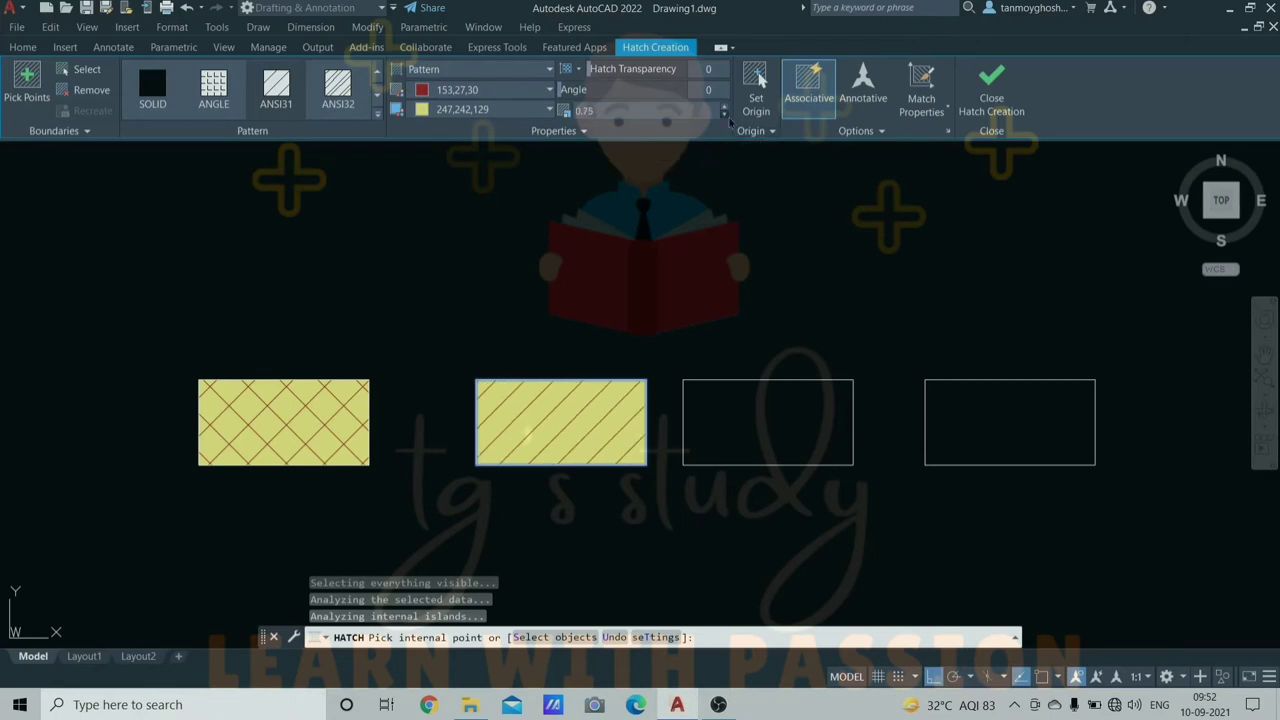
left_click(726, 114)
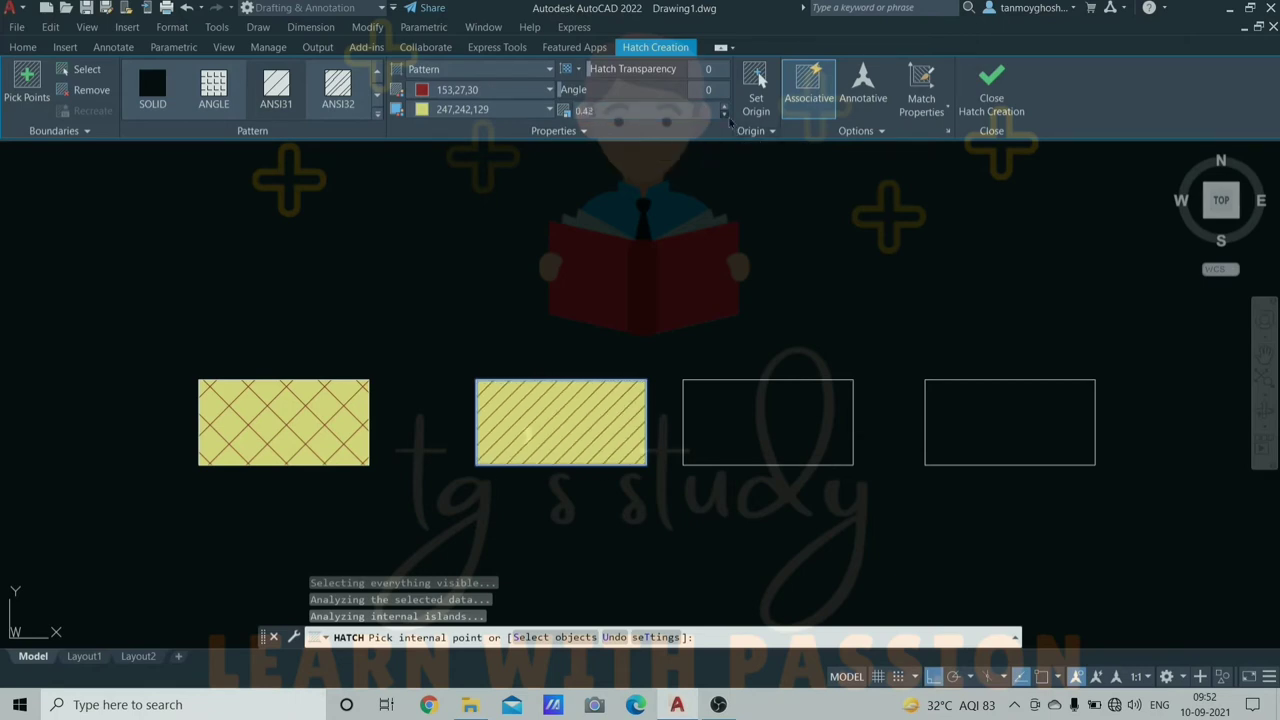
left_click(726, 107)
left_click(725, 108)
left_click(725, 108)
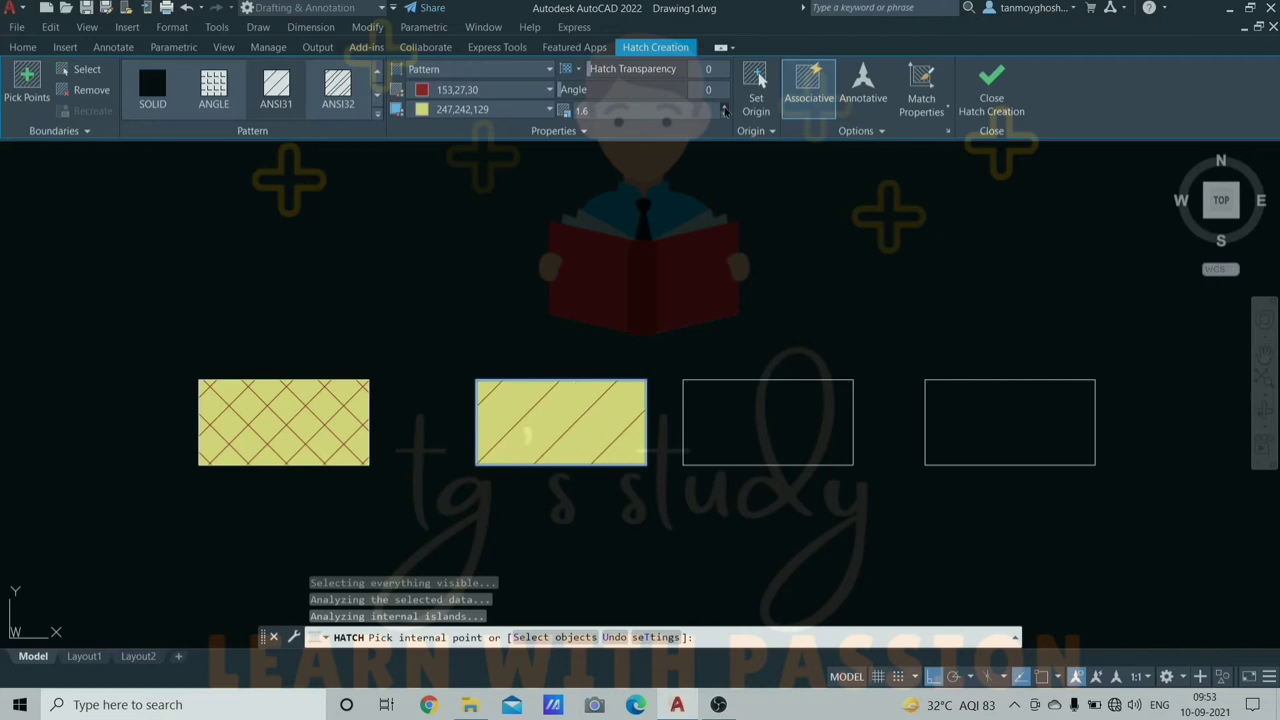
left_click(378, 114)
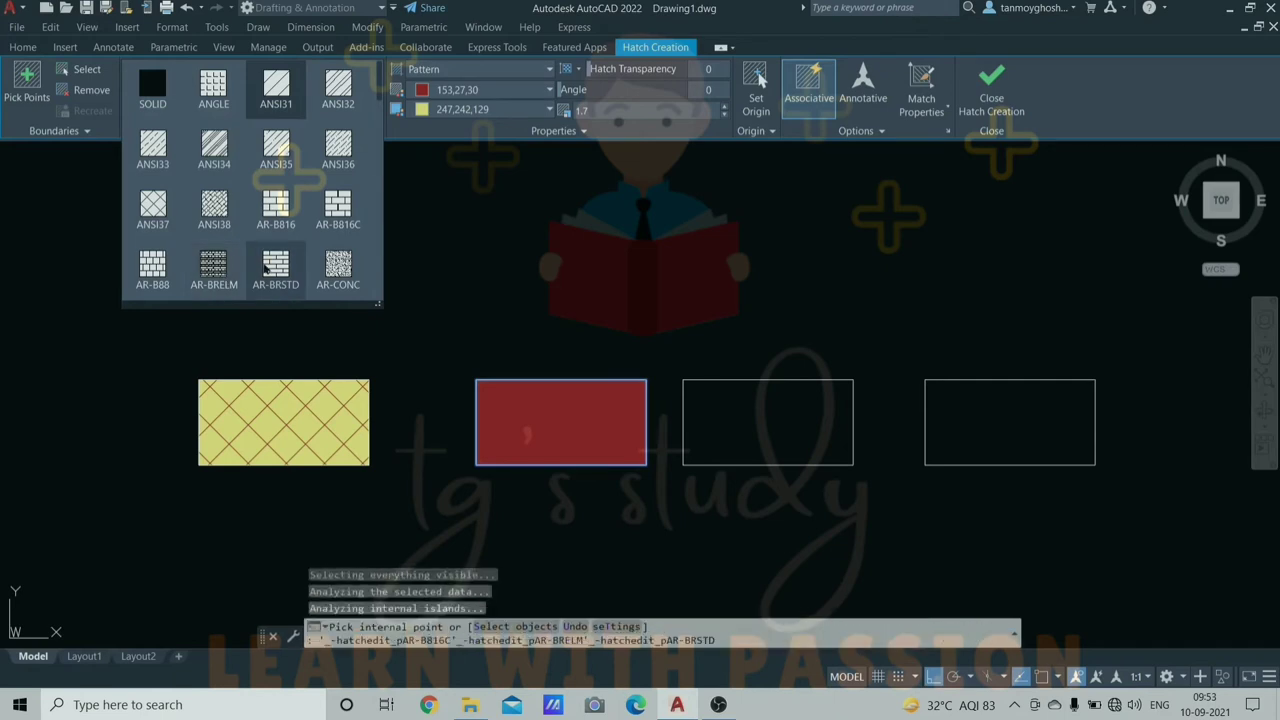
key("Escape")
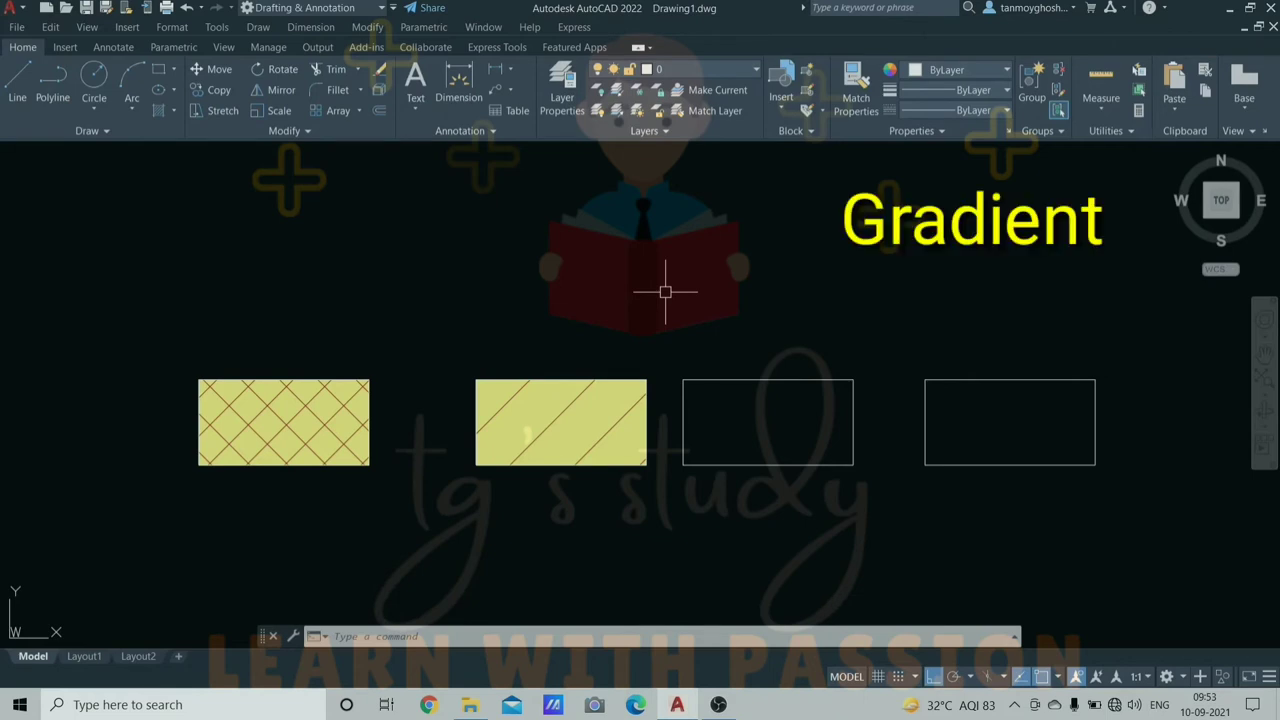
- Start a gradient fill (GRA) and apply GR_INVCYL inside the third rectangle
type("g")
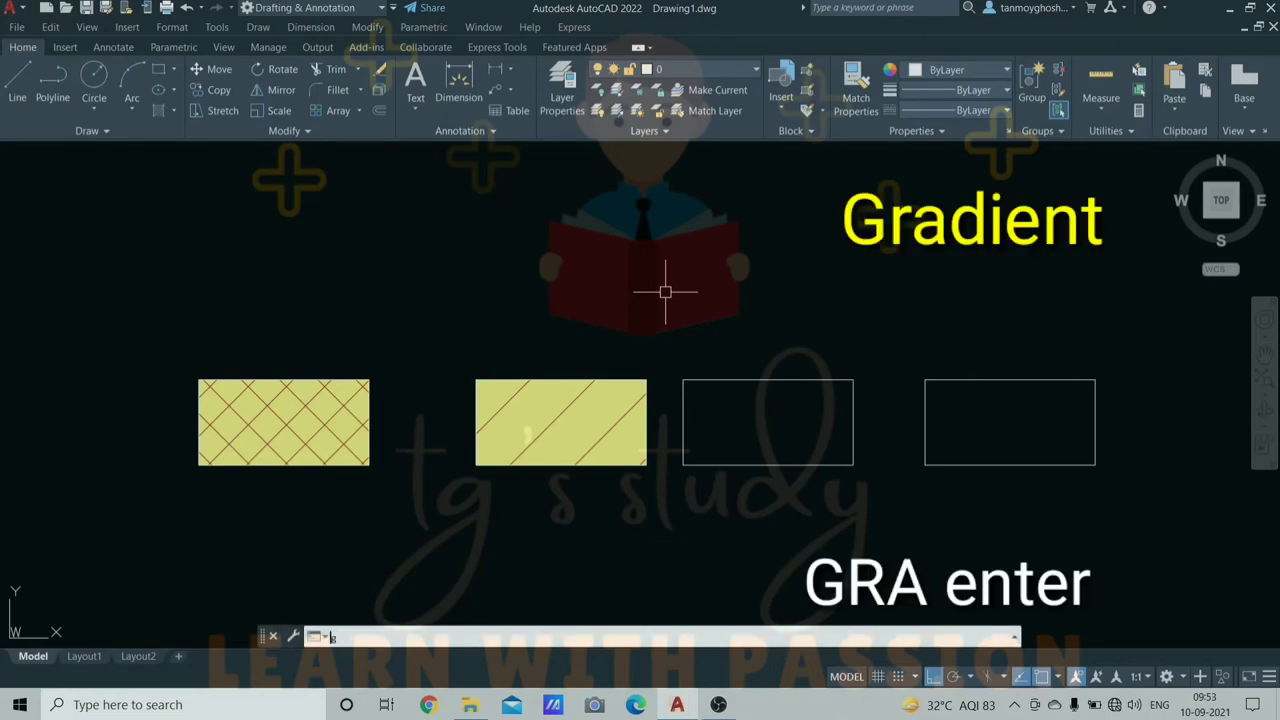
type("ra")
key("Return")
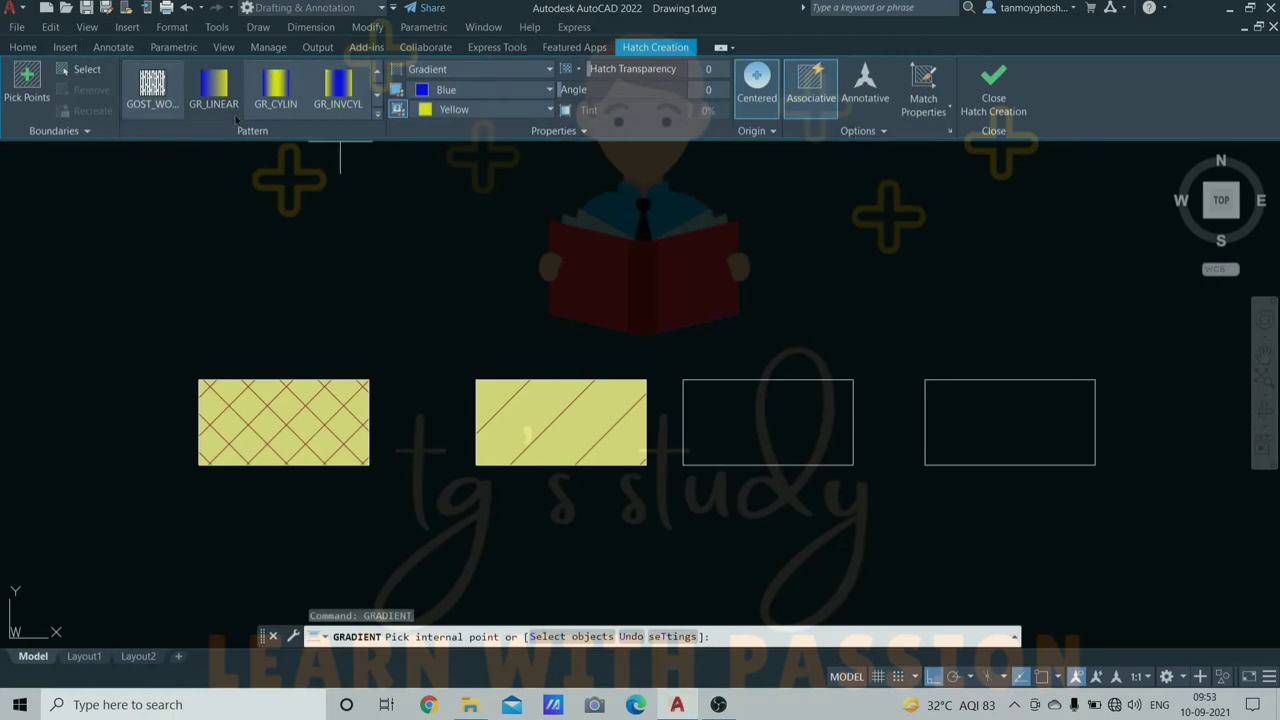
left_click(340, 85)
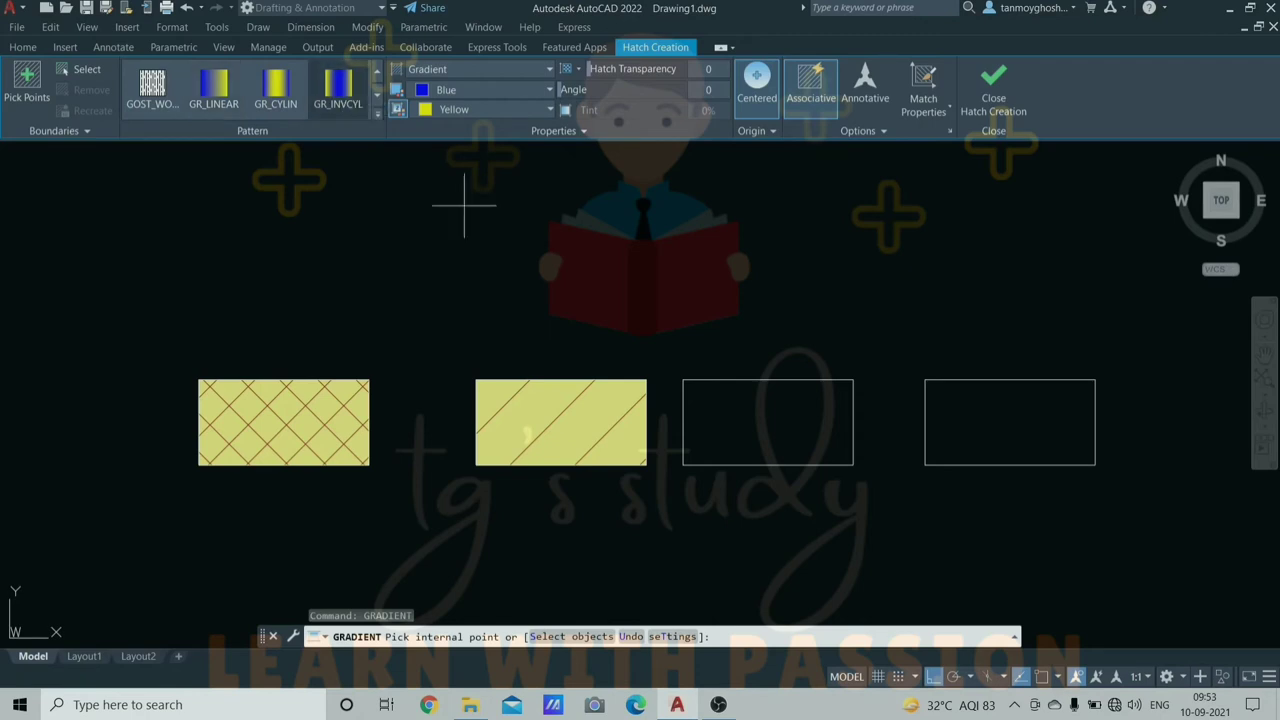
left_click(815, 425)
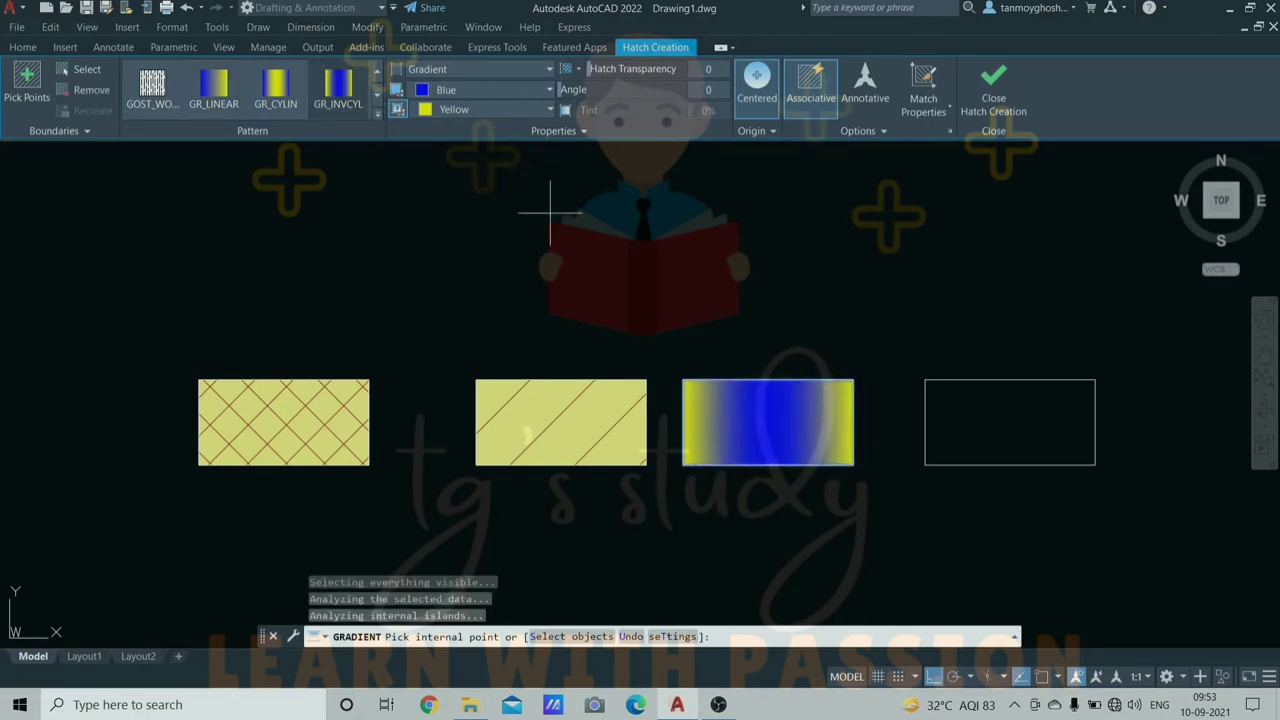
- Set the gradient colours to dark red and green with transparency 4
left_click(545, 90)
left_click(438, 115)
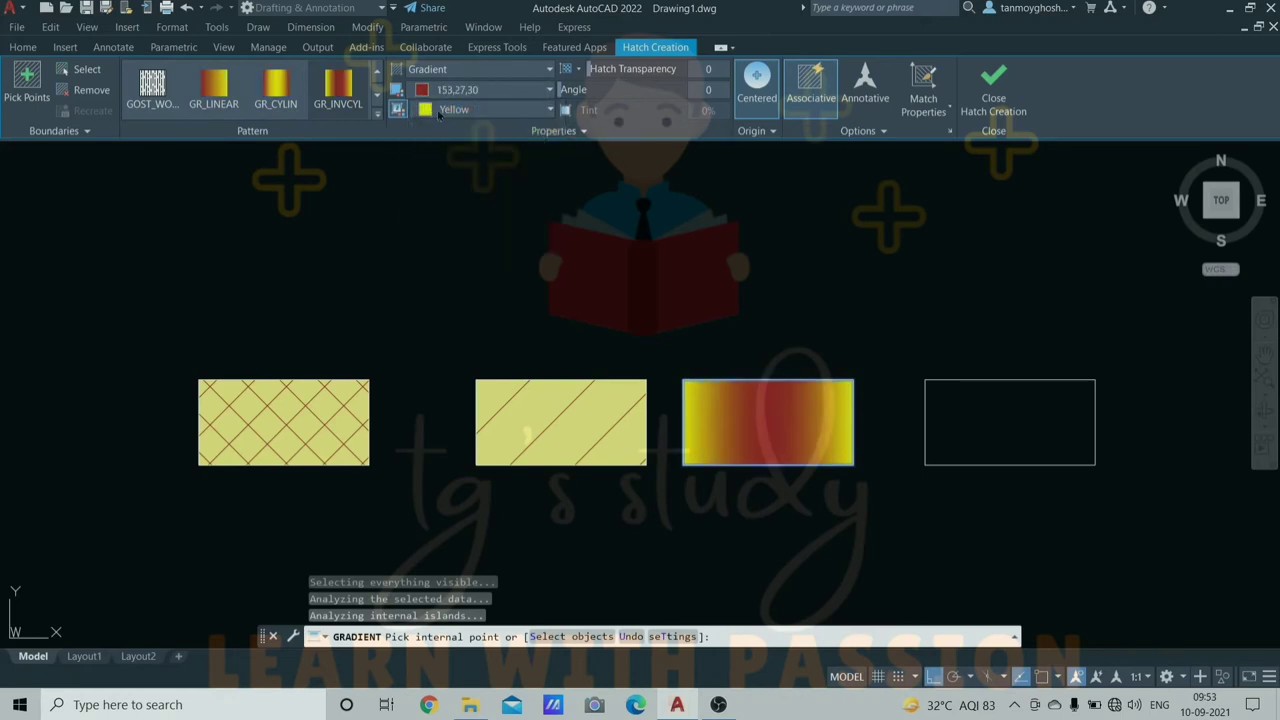
left_click(438, 112)
left_click(455, 236)
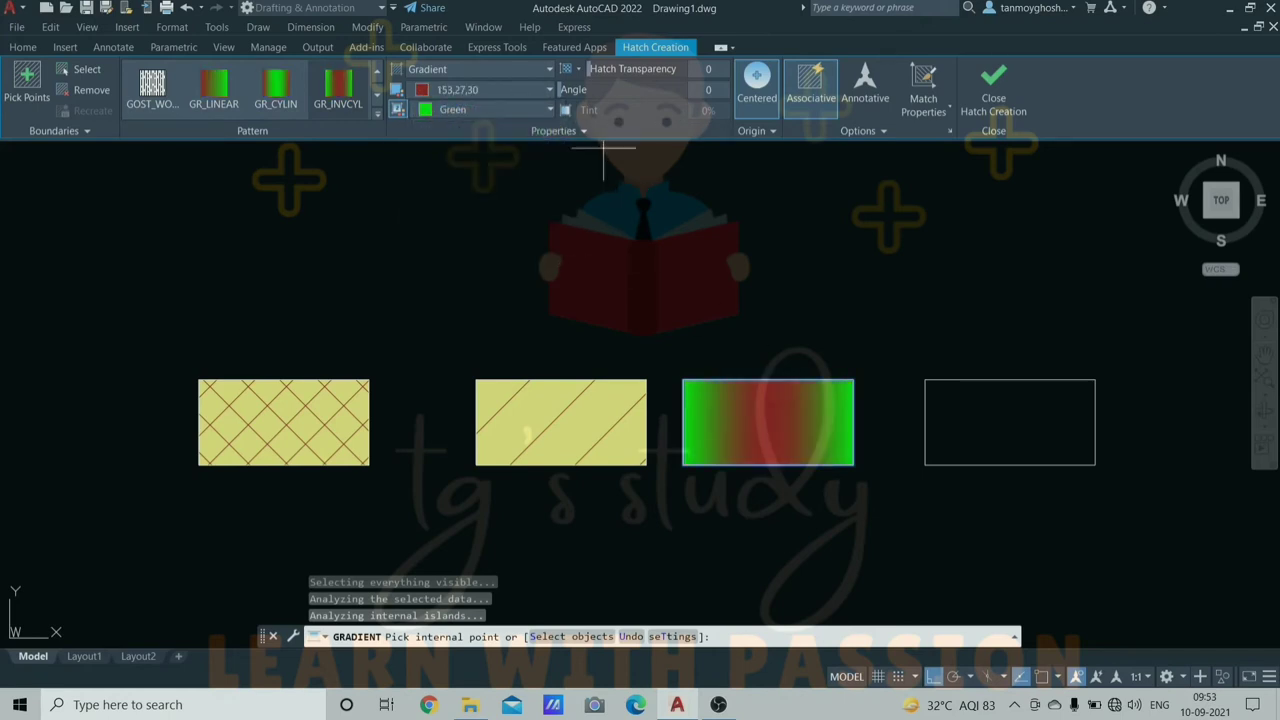
mouse_move(640, 72)
left_mouse_down()
mouse_move(594, 72)
mouse_move(592, 96)
left_mouse_up()
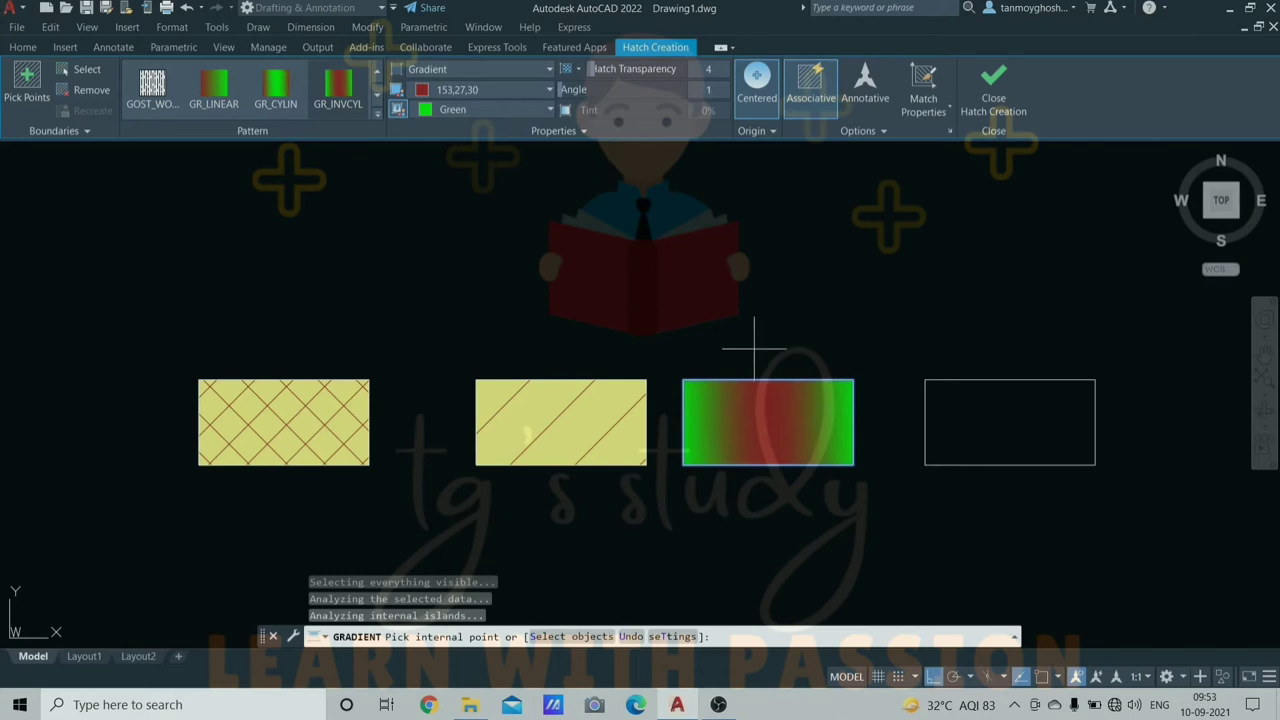
- Browse the full list of fill patterns
left_click(378, 117)
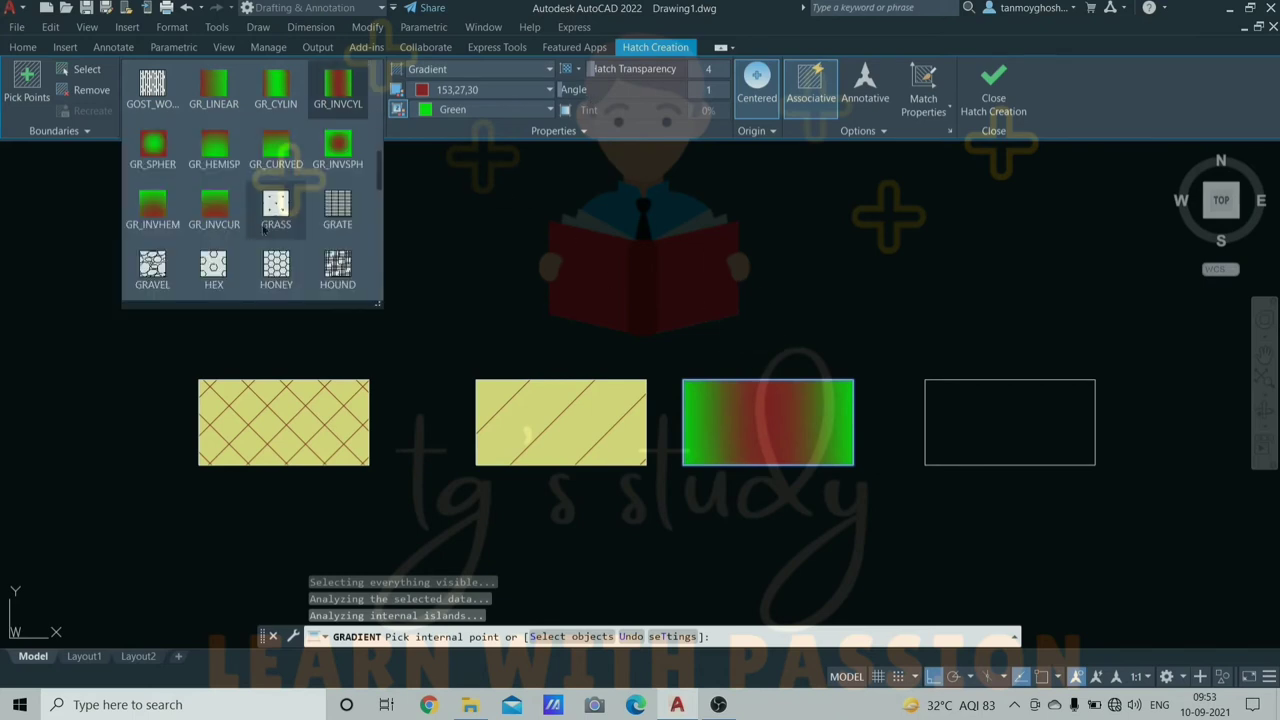
scroll(250, 231, "up", 10)
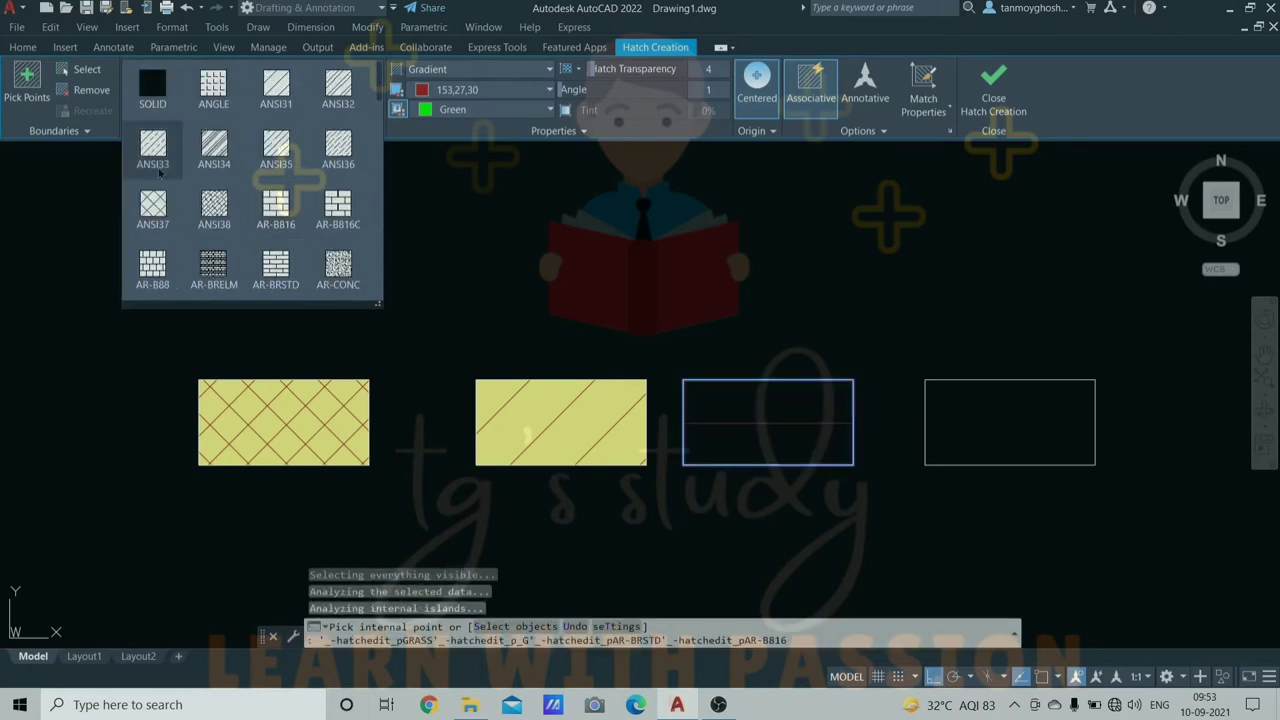
scroll(278, 212, "down", 2)
scroll(278, 212, "down", 5)
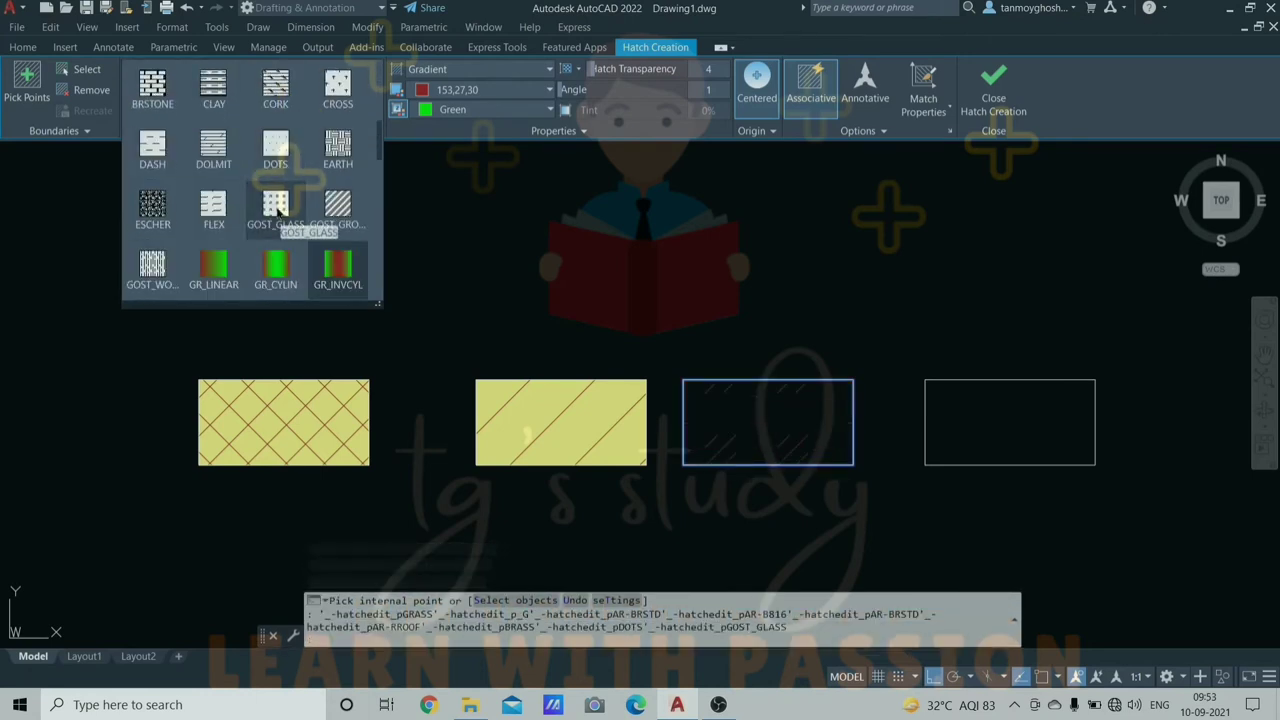
scroll(276, 210, "down", 4)
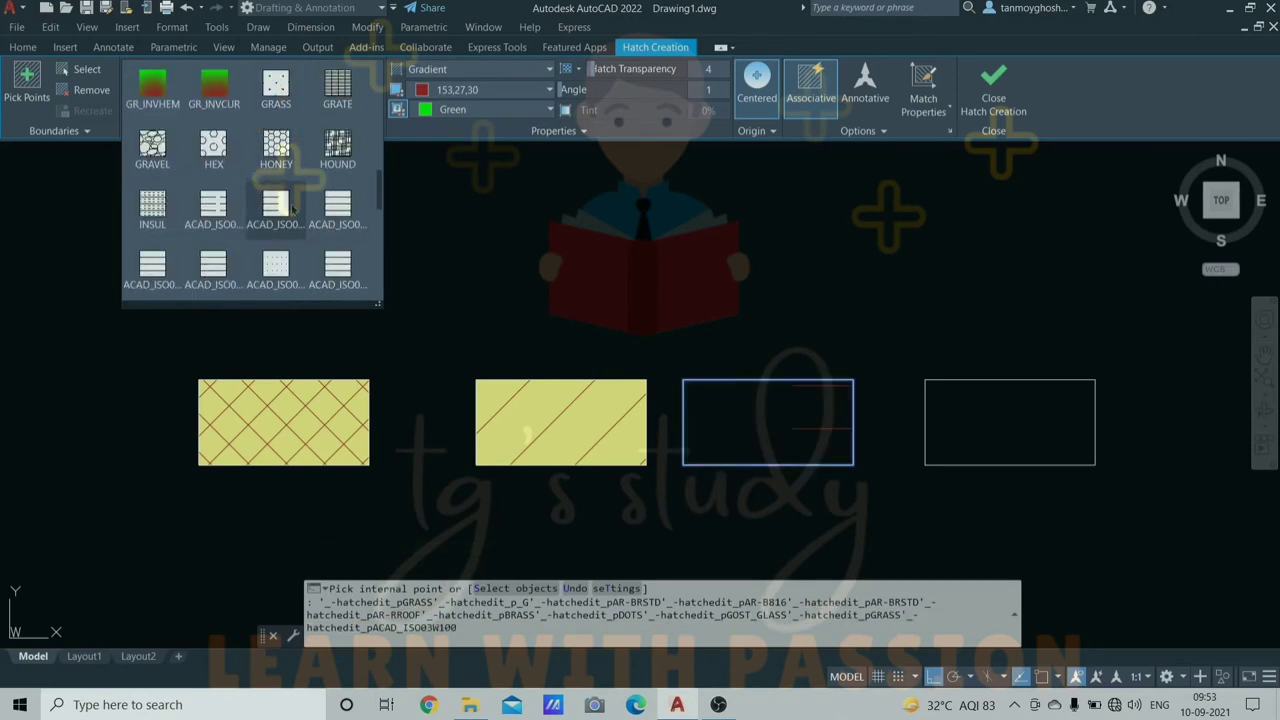
scroll(278, 210, "down", 2)
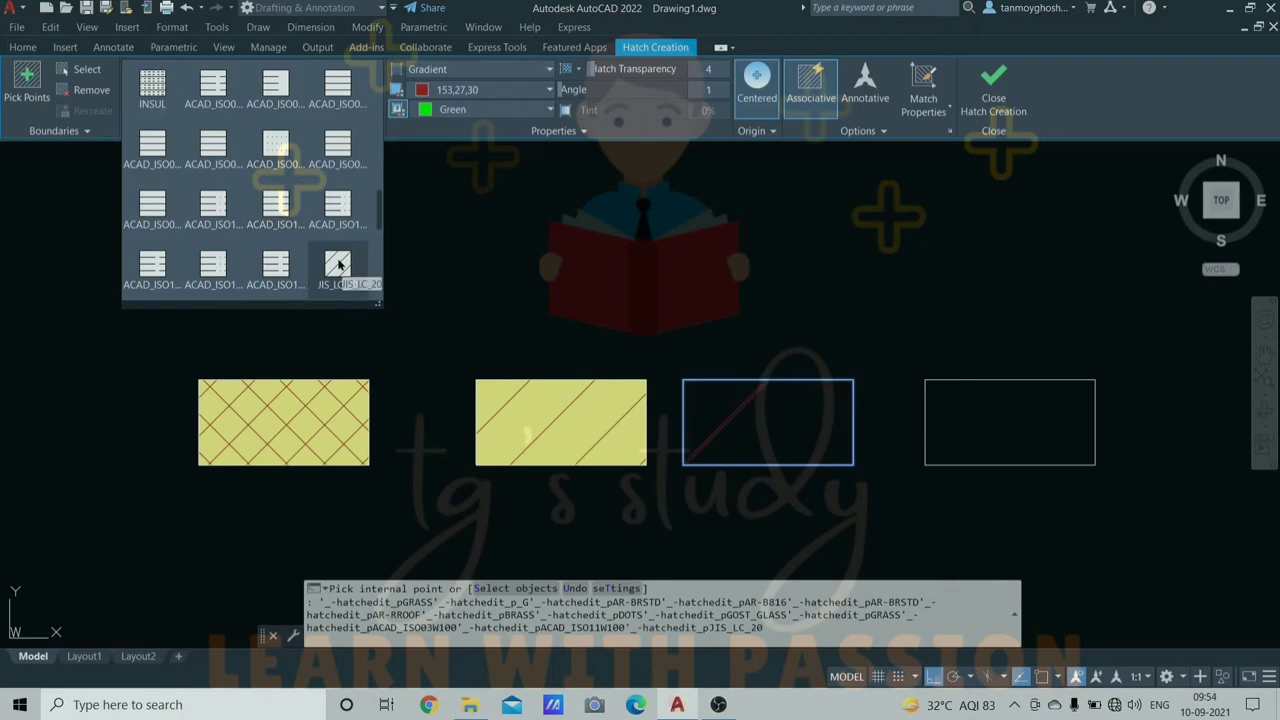
scroll(298, 173, "up", 10)
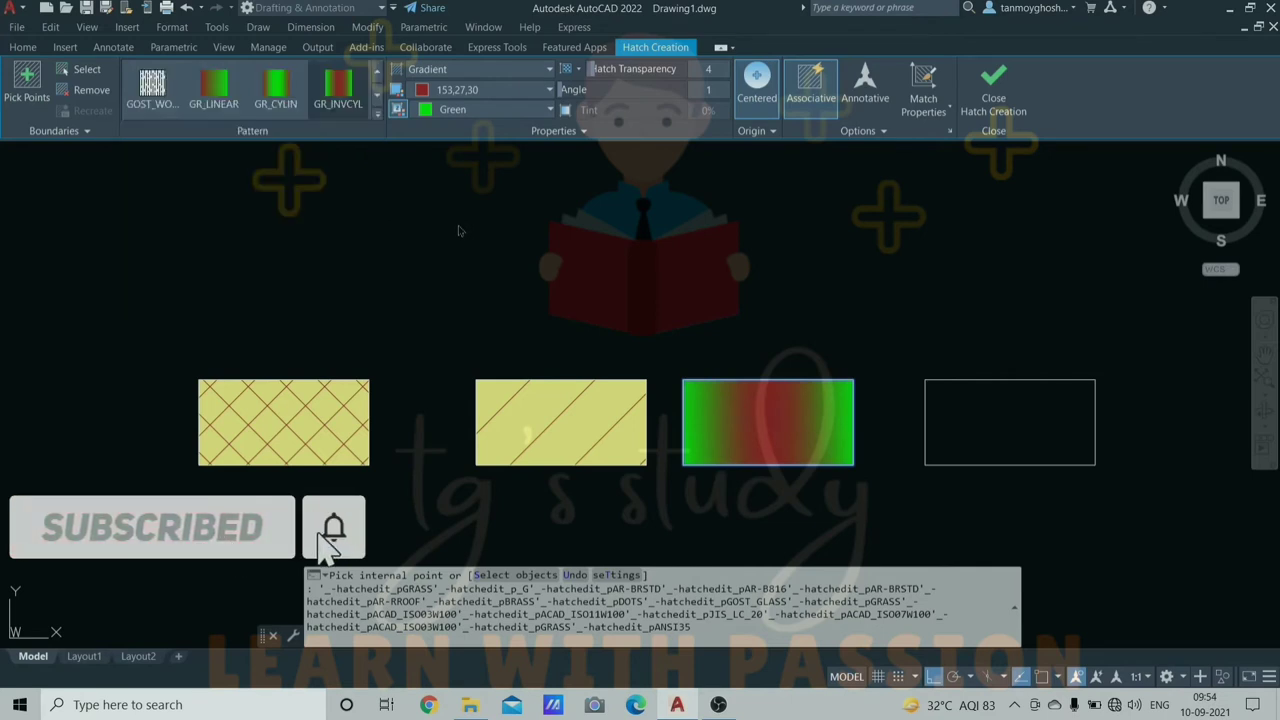
- End the gradient fill, select all rectangles, reframe the view, and launch DIMLINEAR (dli)
key("Escape")
key("Escape")
key("Escape")
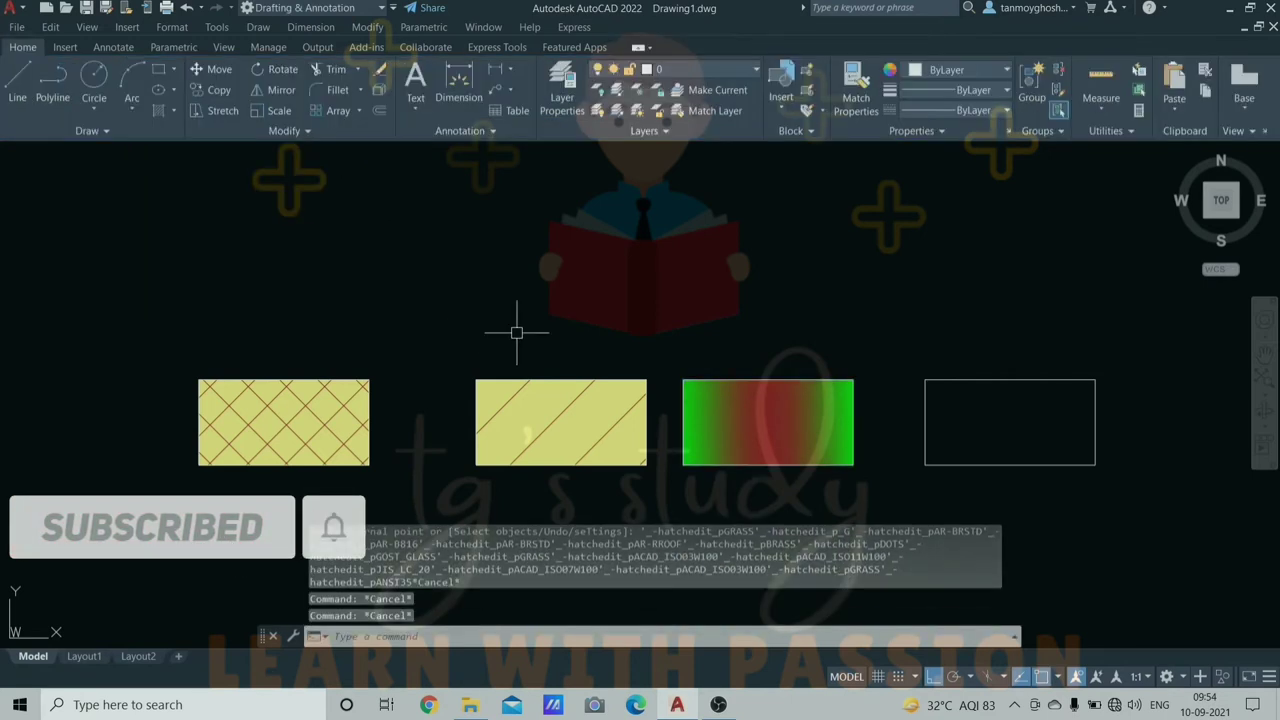
key("ctrl+a")
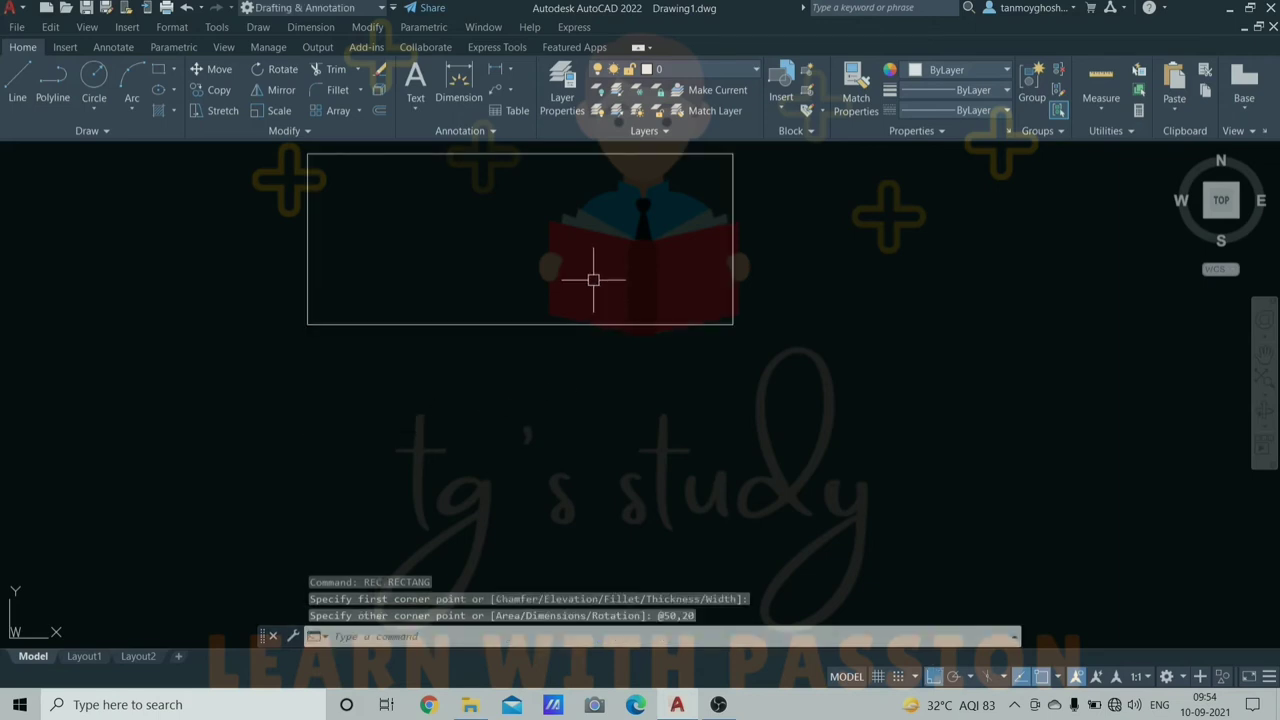
mouse_move(591, 277)
middle_mouse_down()
mouse_move(593, 409)
mouse_move(614, 341)
mouse_move(614, 364)
middle_mouse_up()
key("Escape")
key("Escape")
key("Escape")
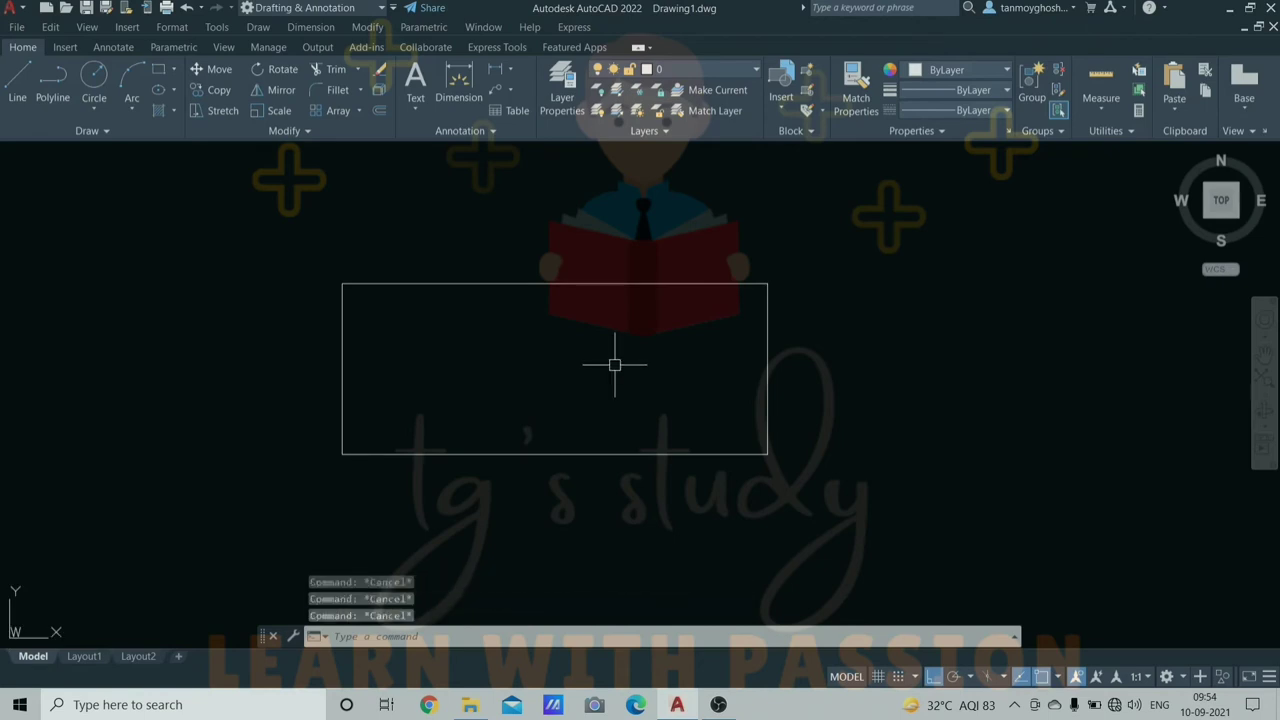
type("dli")
key("Return")
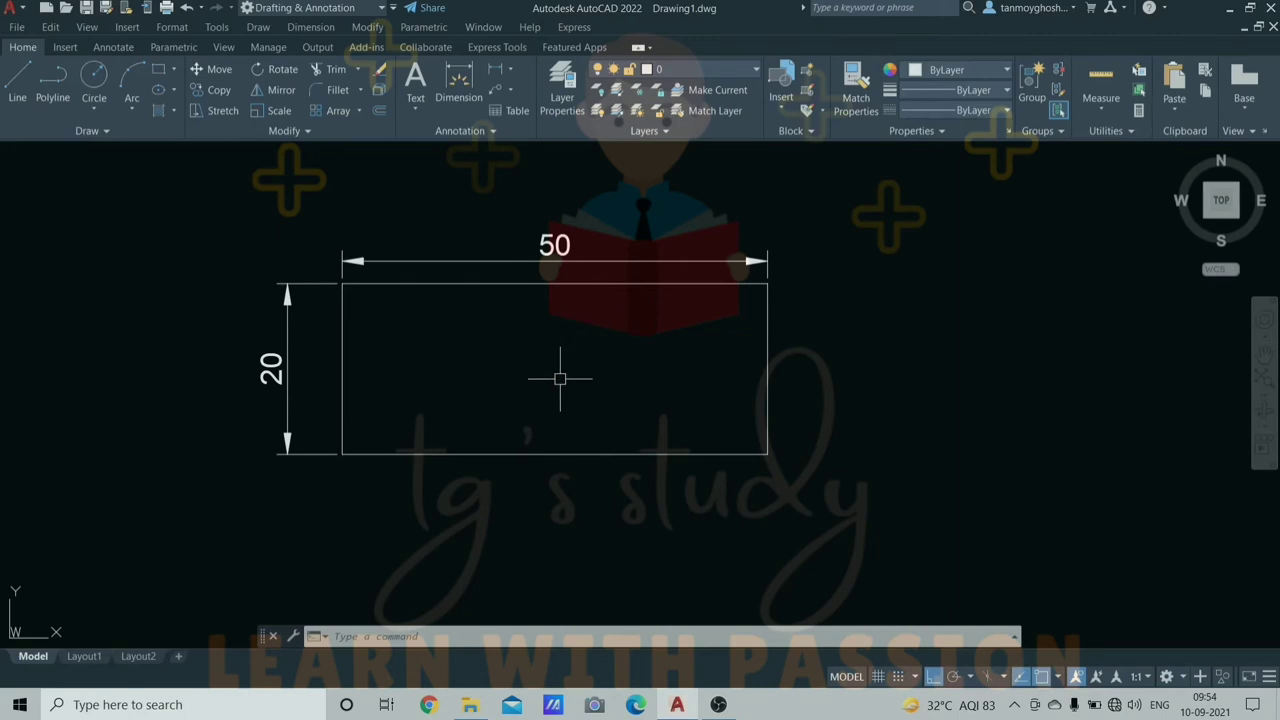
- In Clean Screen, stretch the rectangle's right edge 25 units so it is 75 wide
key("ctrl+0")
type("str")
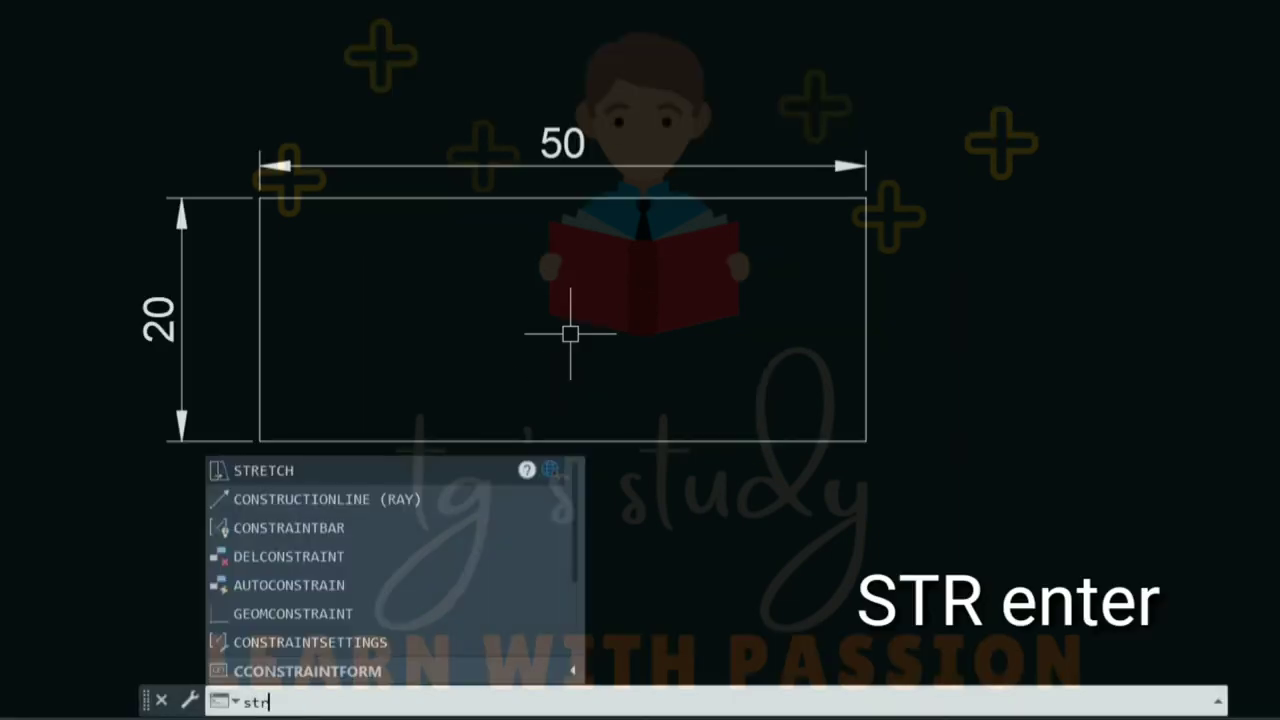
key("Return")
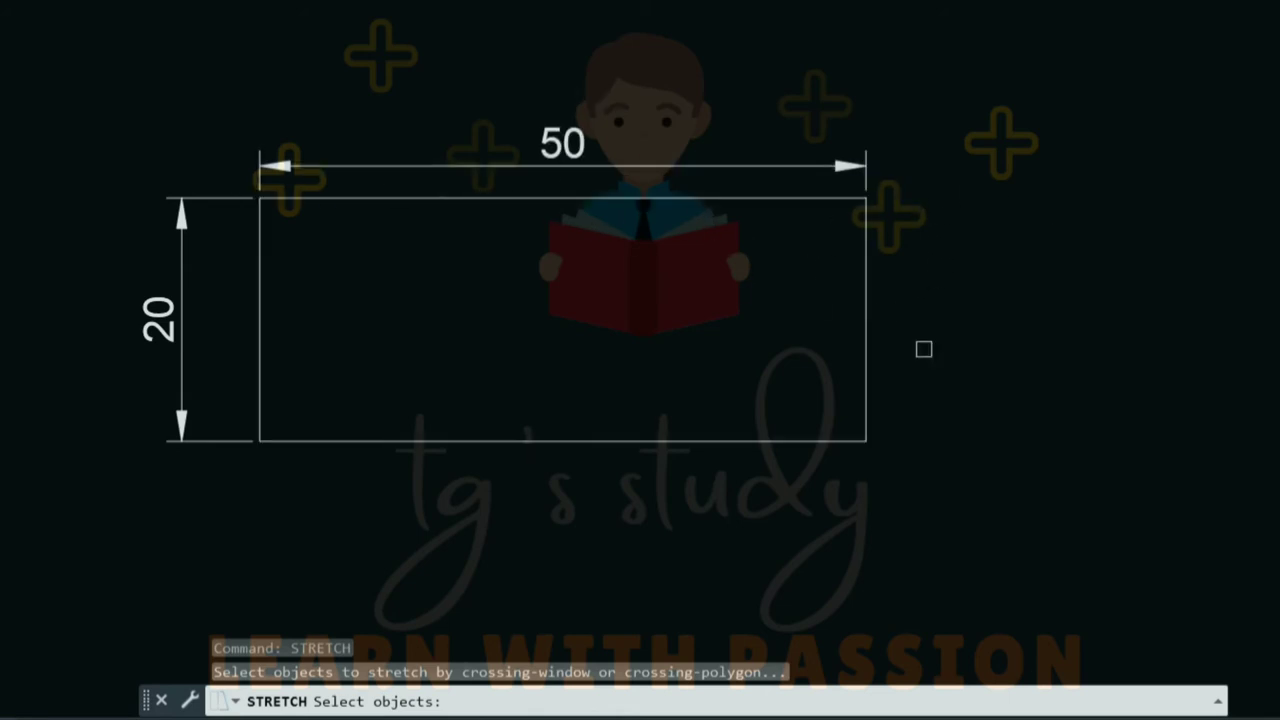
left_click(922, 494)
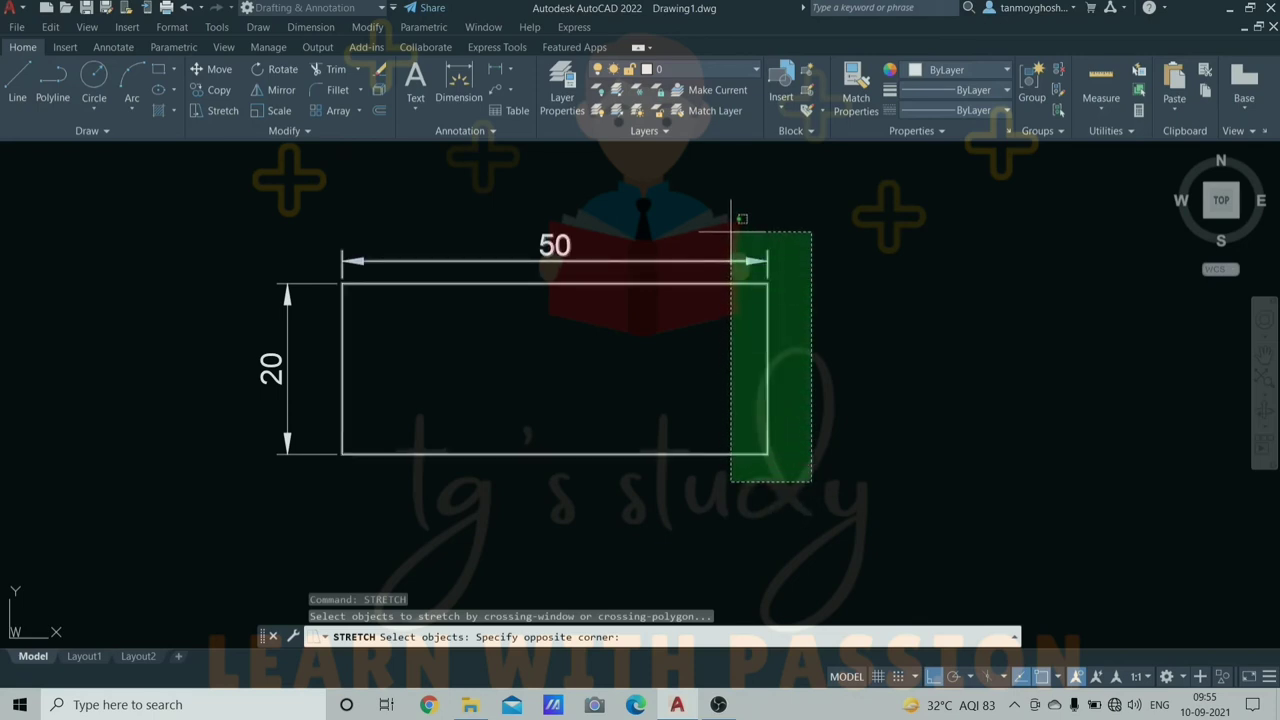
left_click(731, 231)
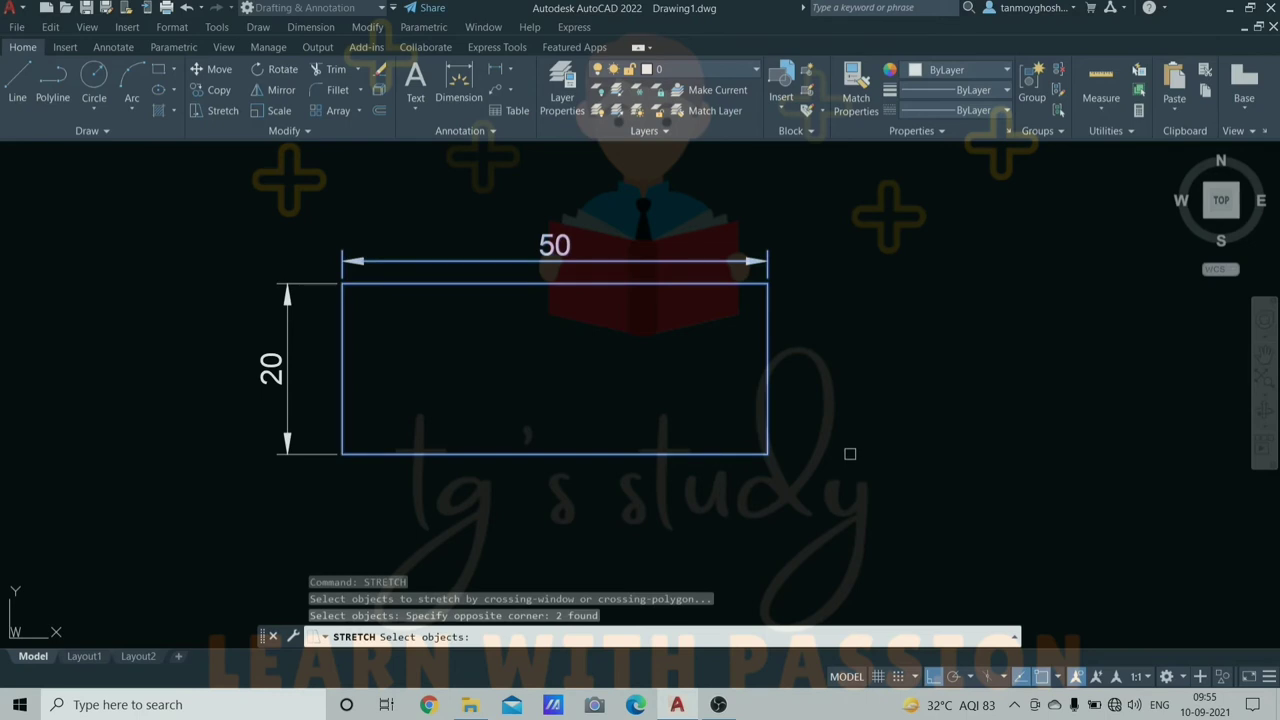
key("Return")
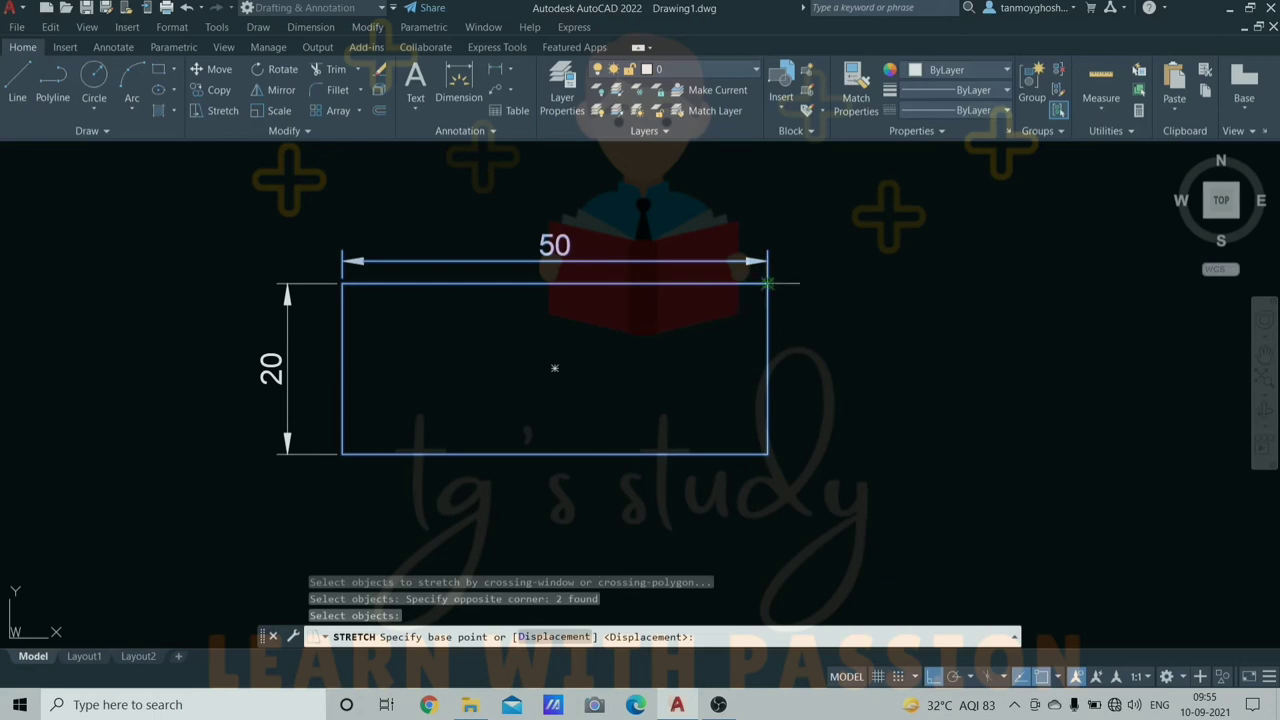
left_click(767, 284)
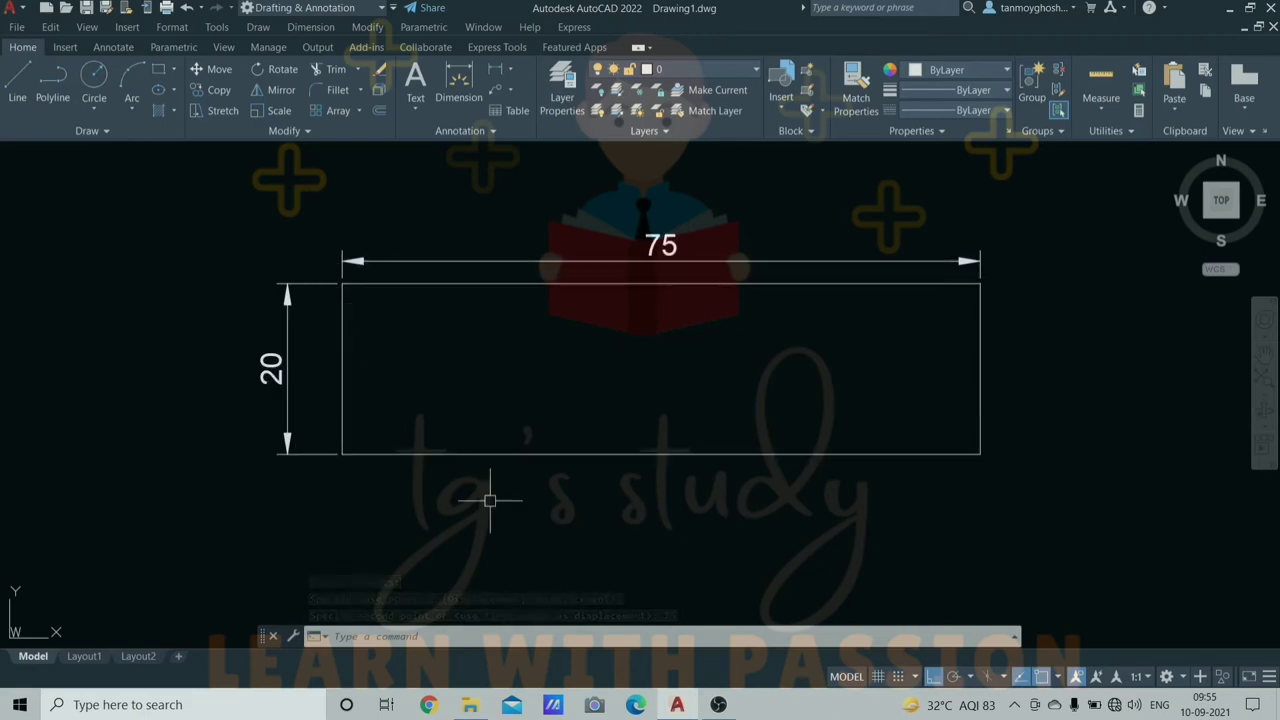
- Stretch the left edge 25 units to the right, bringing the width back to 50
type("str")
key("Return")
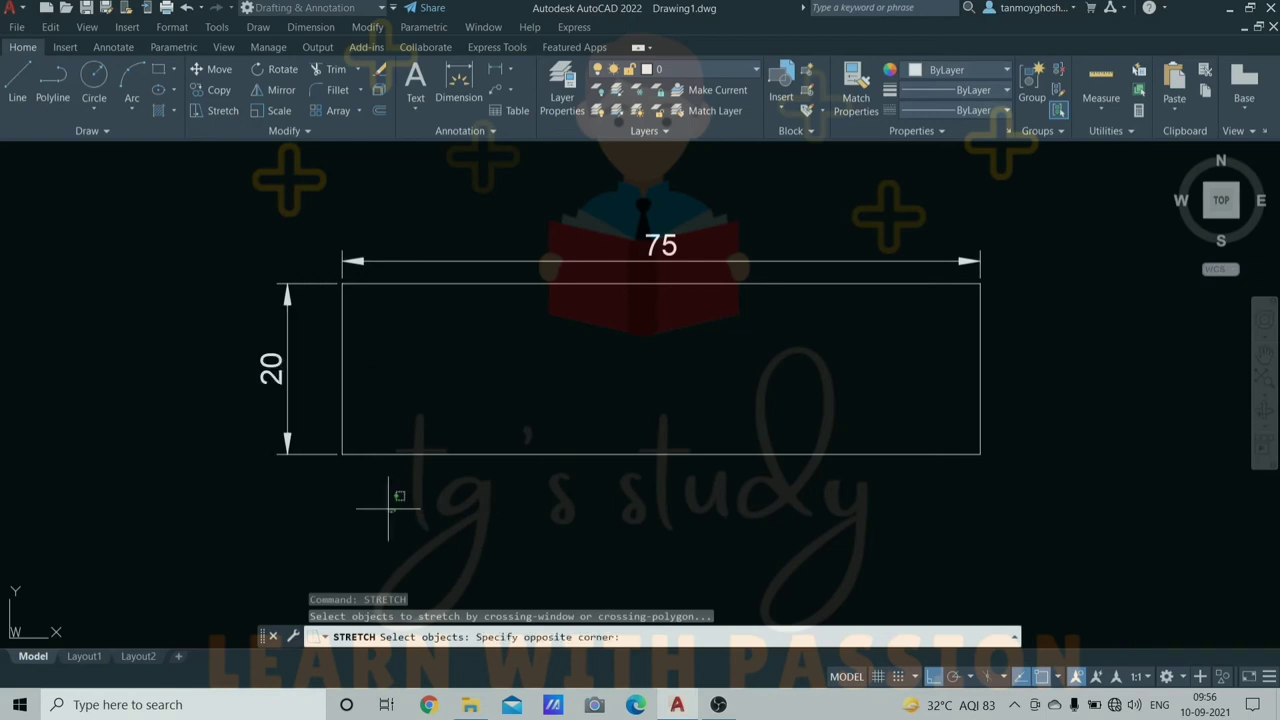
left_click(395, 513)
left_click(304, 272)
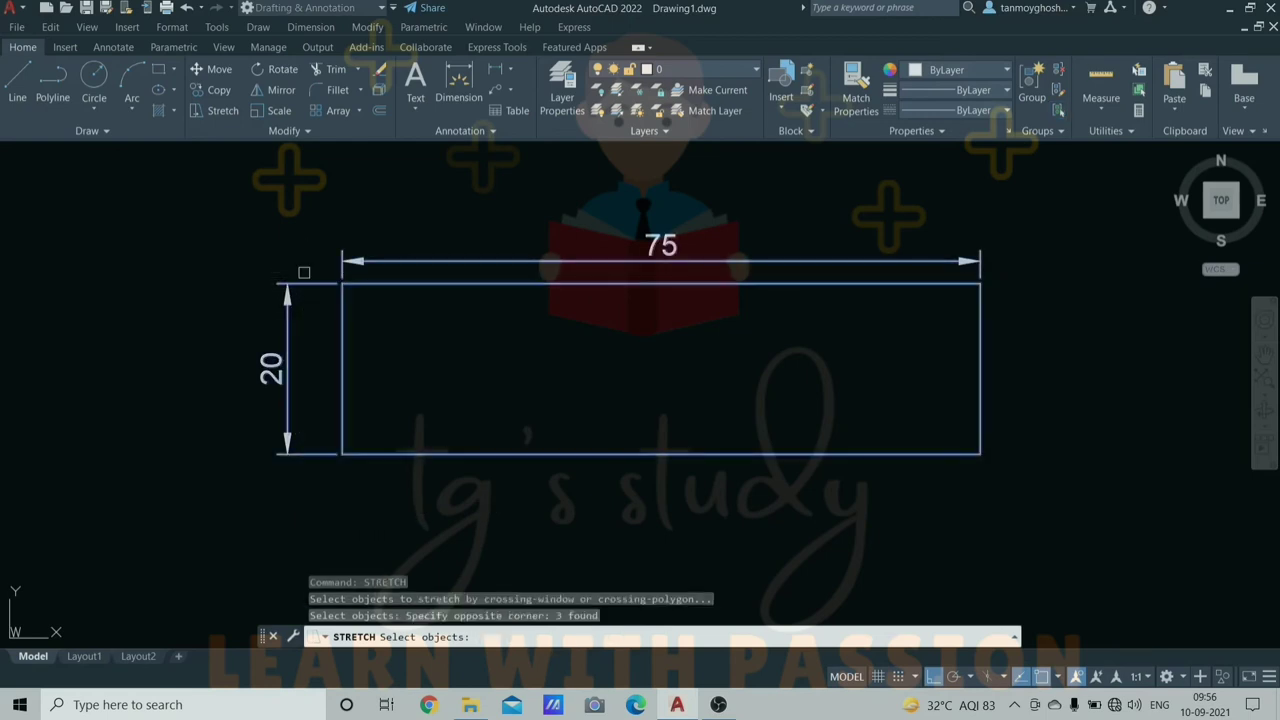
key("Return")
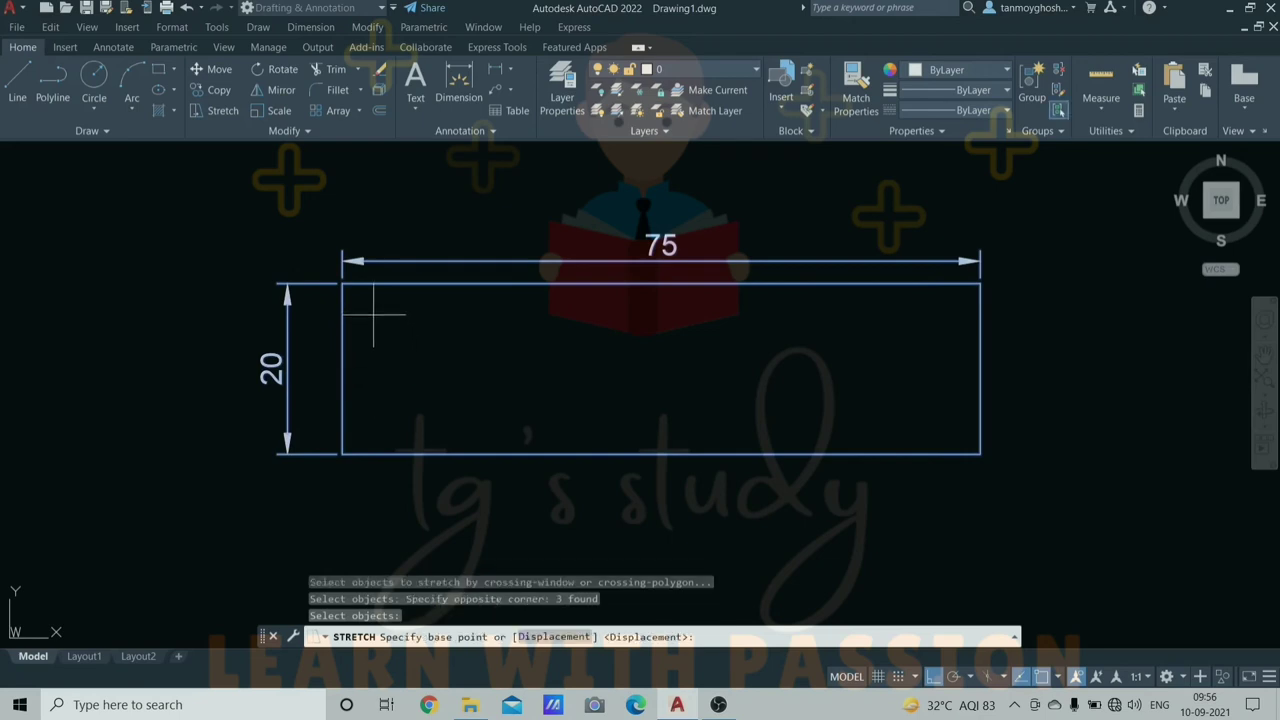
left_click(342, 284)
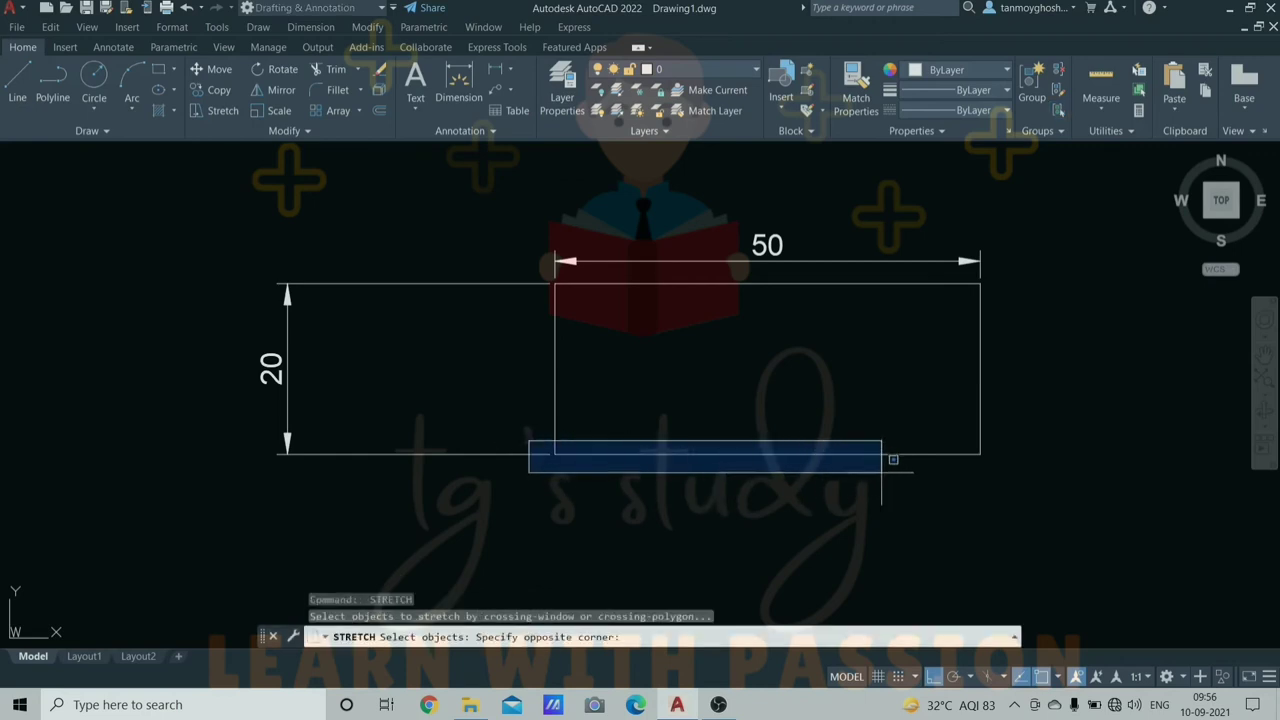
- Stretch the rectangle's bottom edge 10 units down, making its height 30
key("Escape")
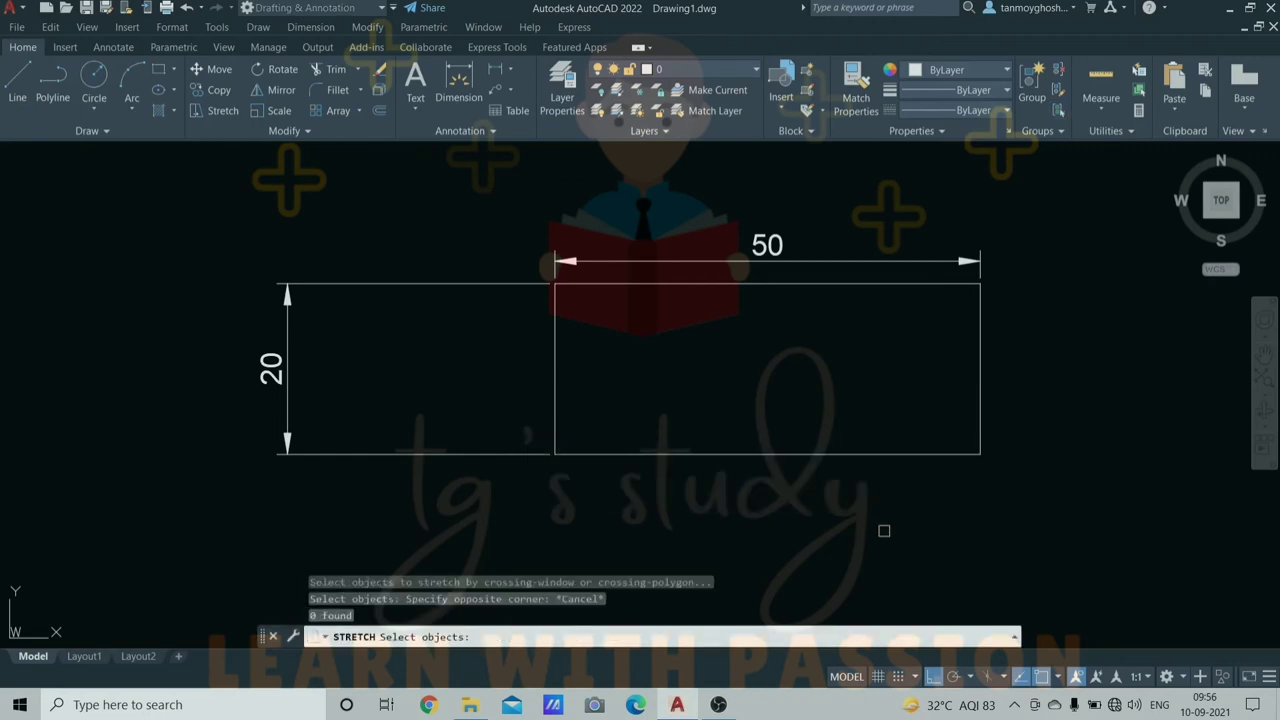
left_click(1019, 458)
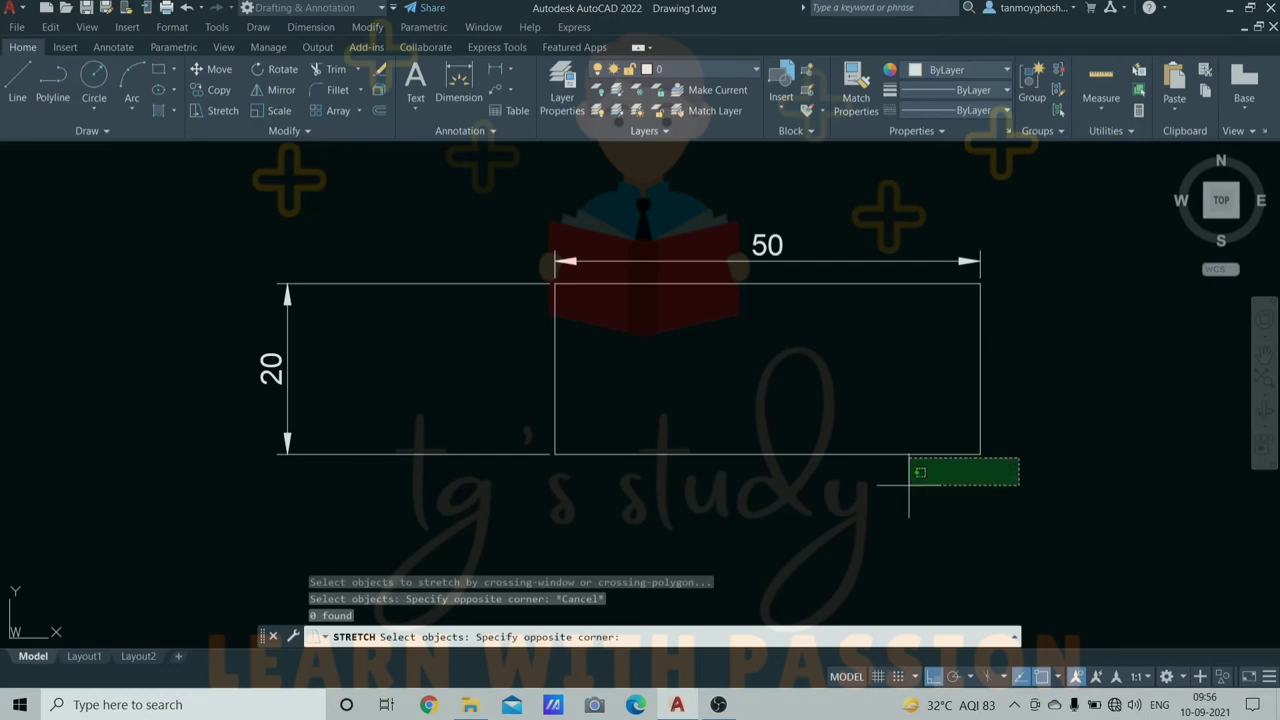
left_click(517, 435)
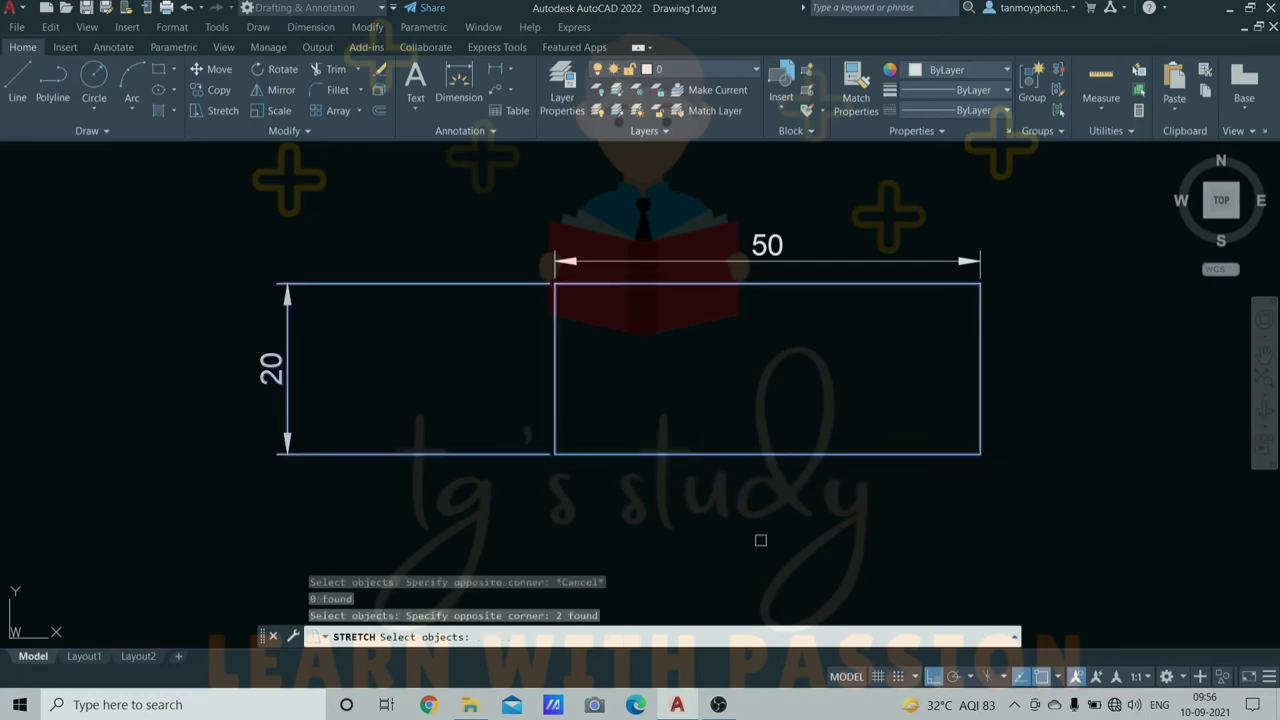
key("Return")
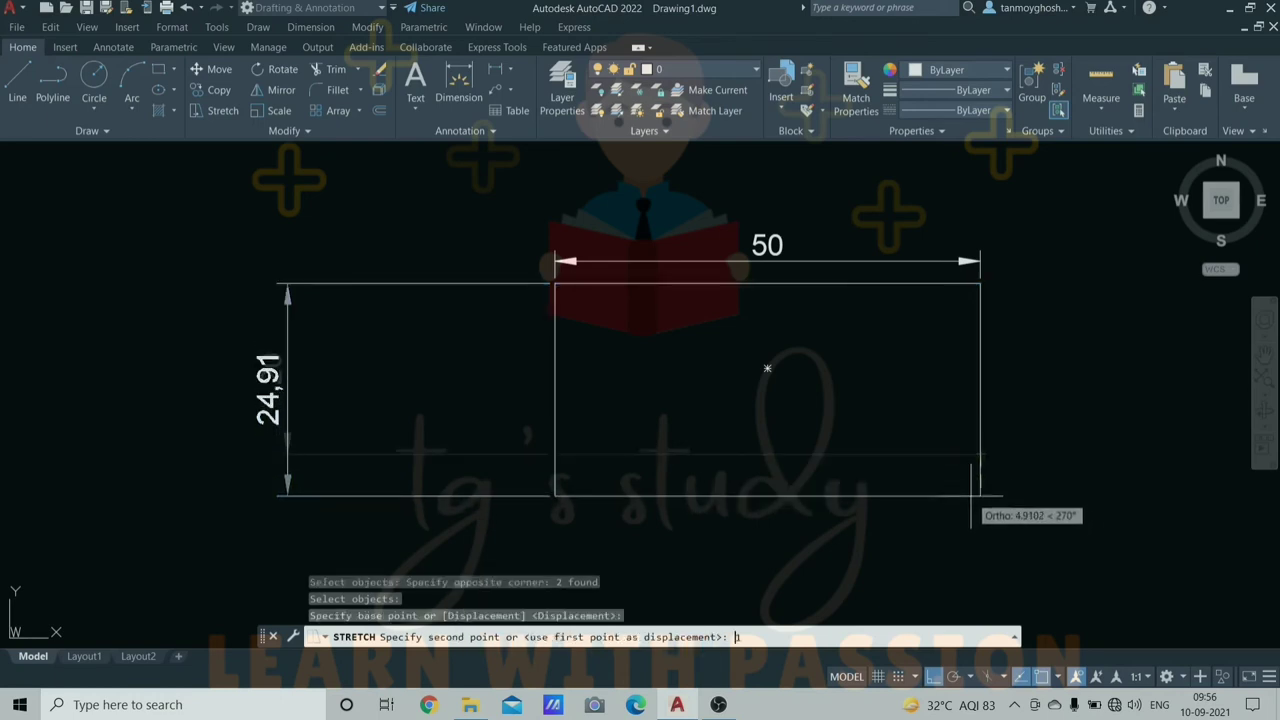
key("Return")
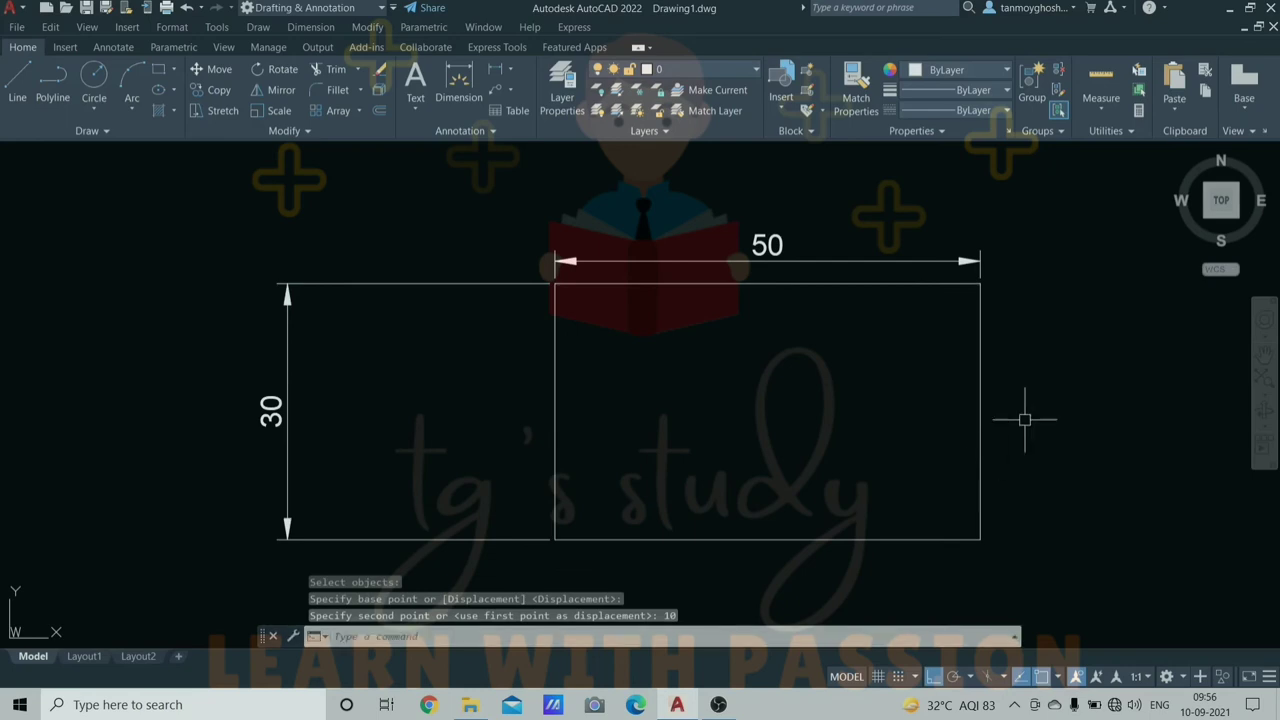
scroll(1037, 412, "down", 2)
middle_click_drag(1039, 414, 850, 387)
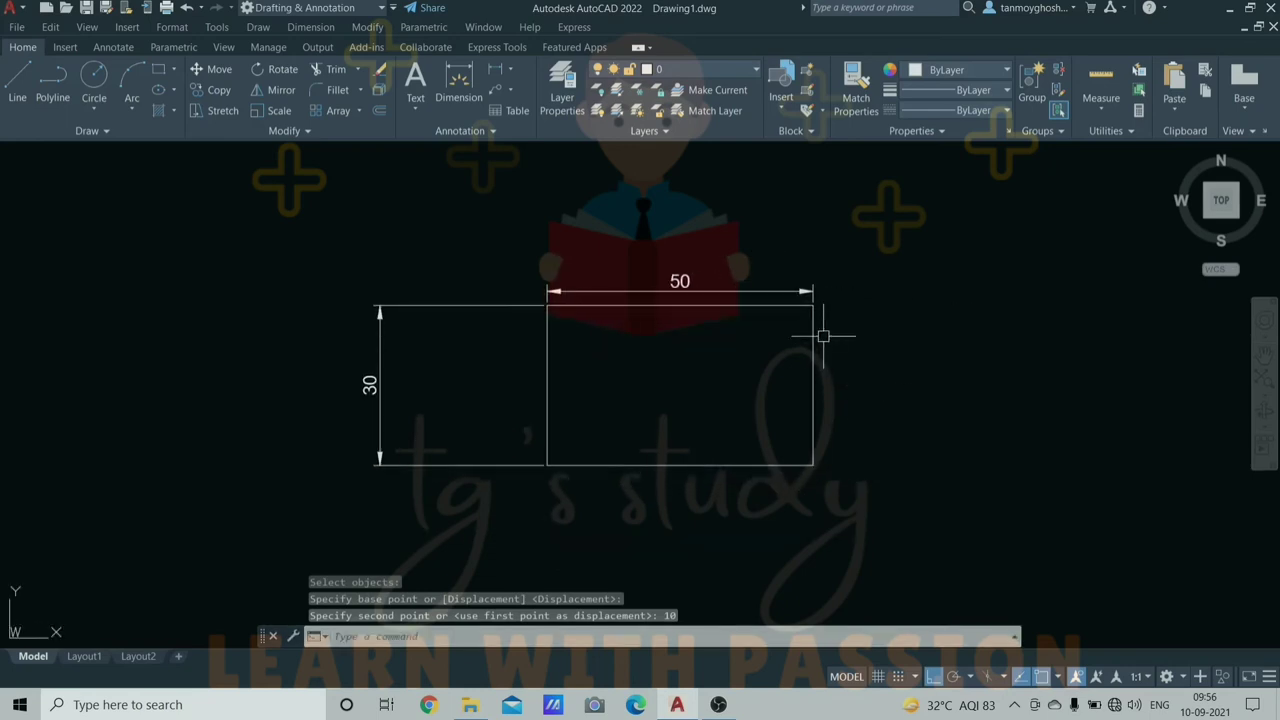
- Stretch the top-right corner 25 units right so the top dimension reads 75
key("Escape")
key("Escape")
key("Escape")
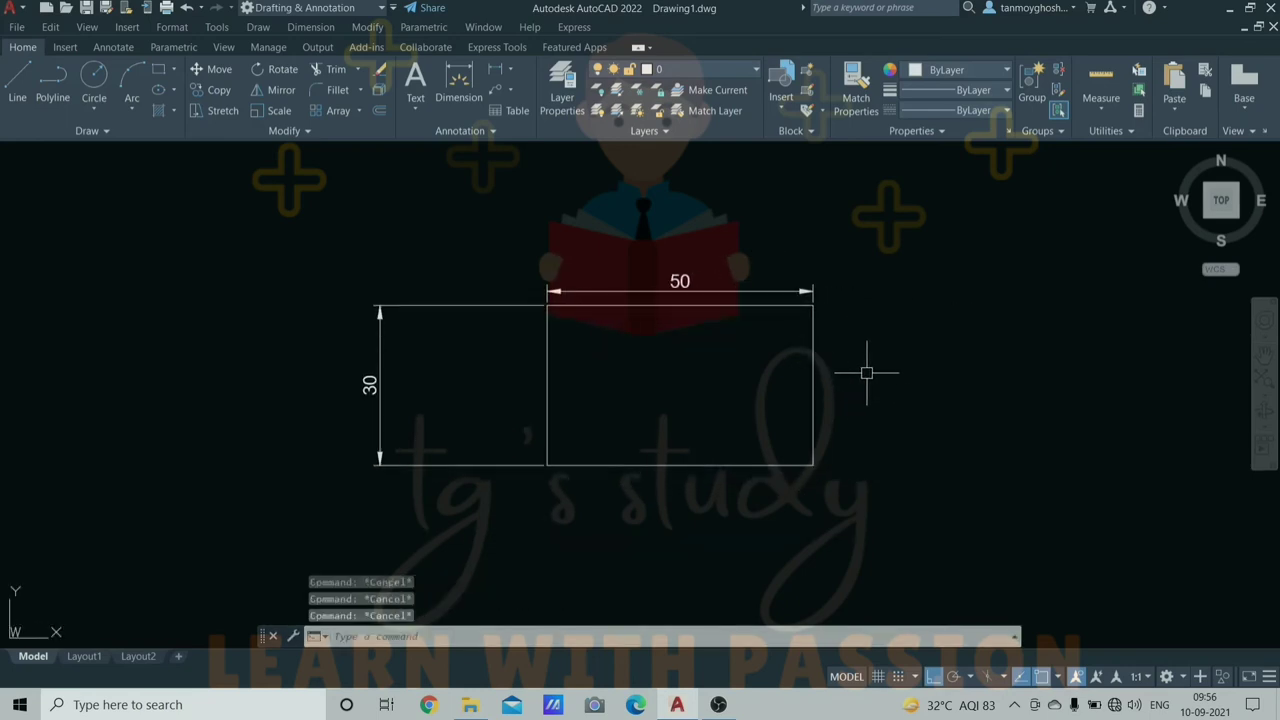
type("str")
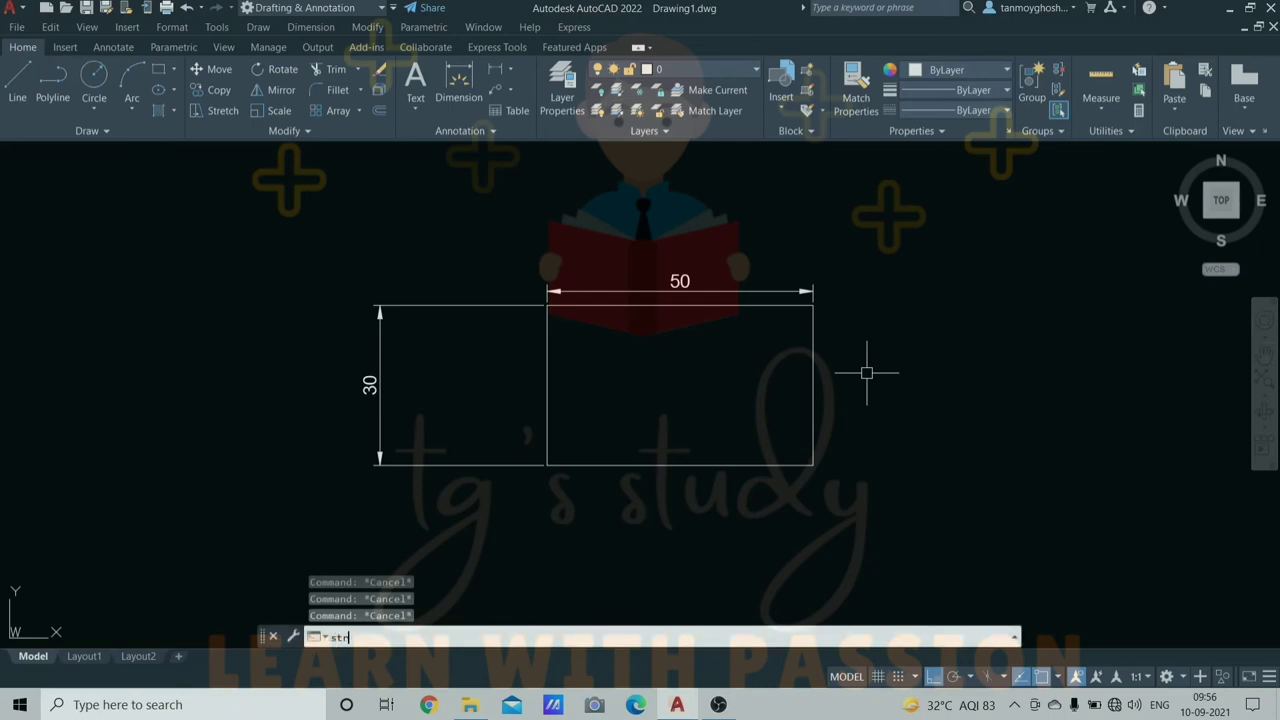
key("Return")
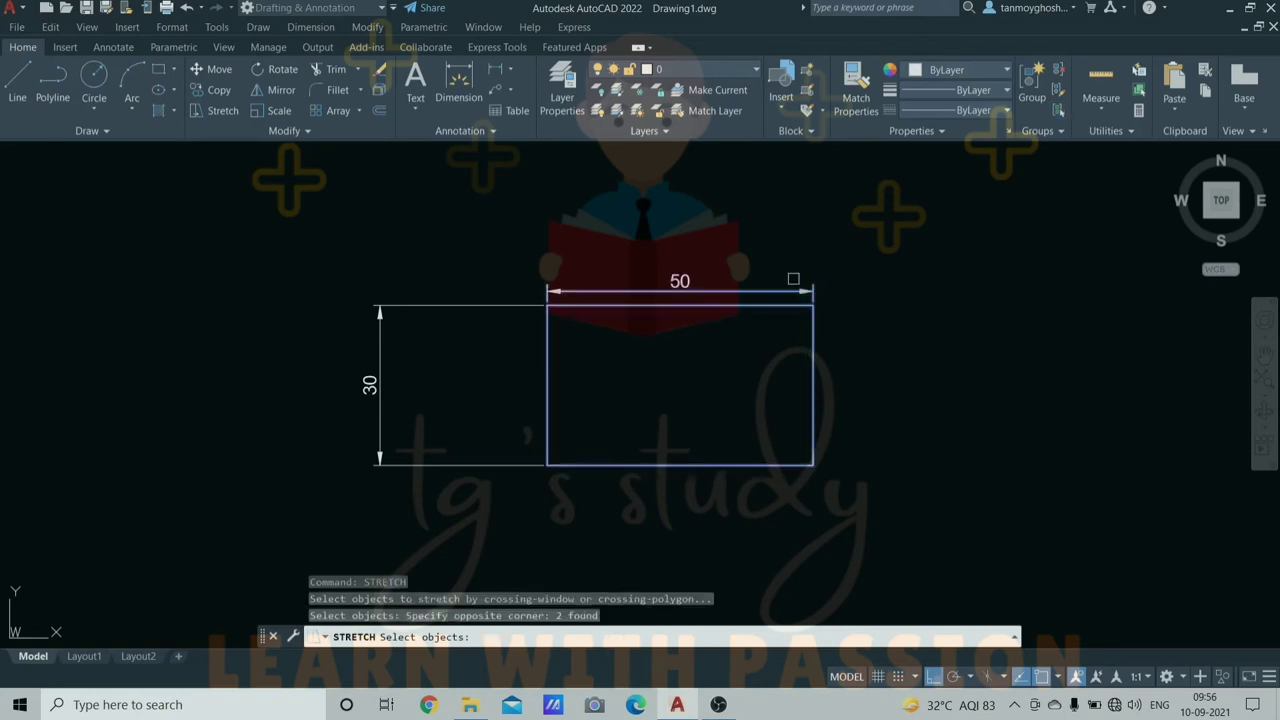
key("Return")
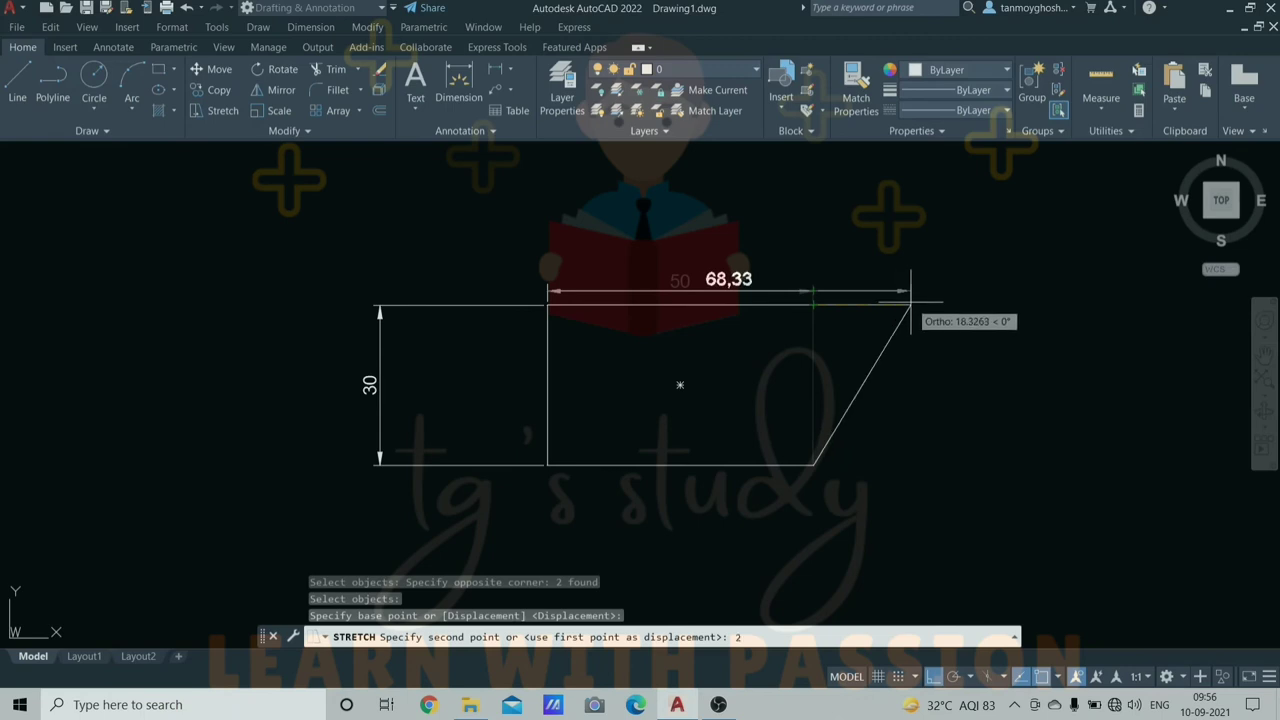
key("Return")
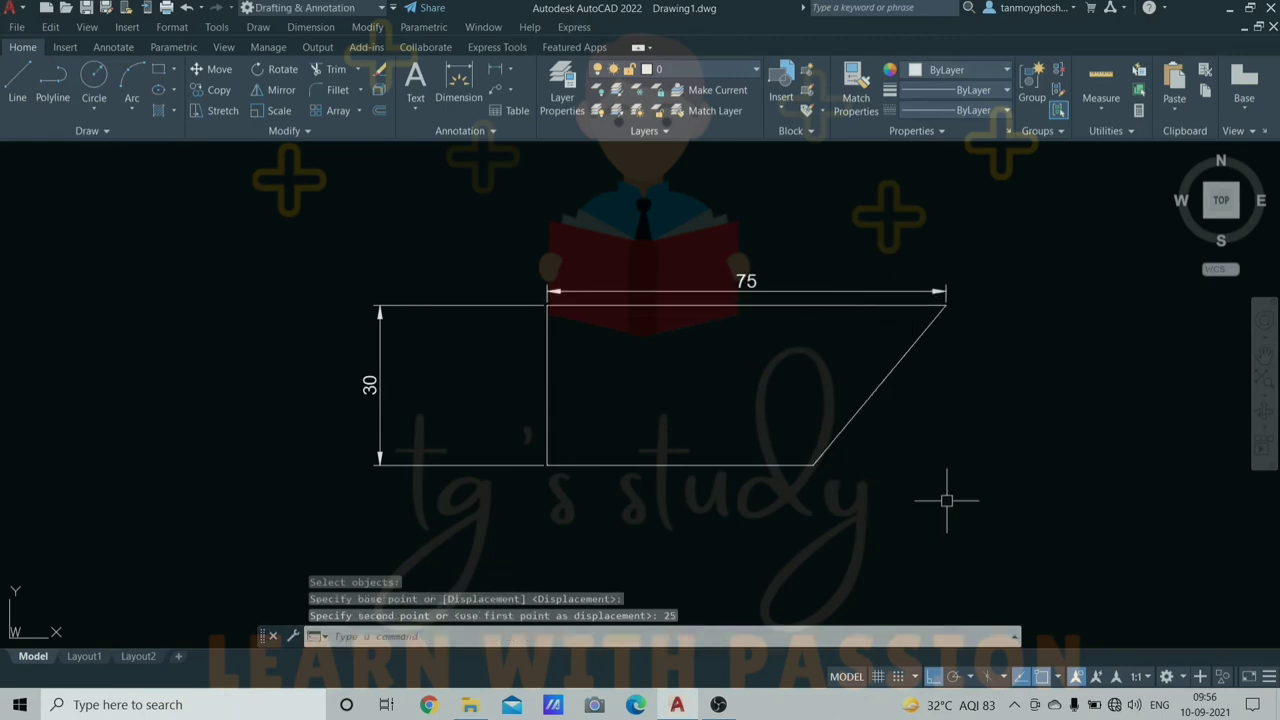
scroll(937, 451, "down", 4)
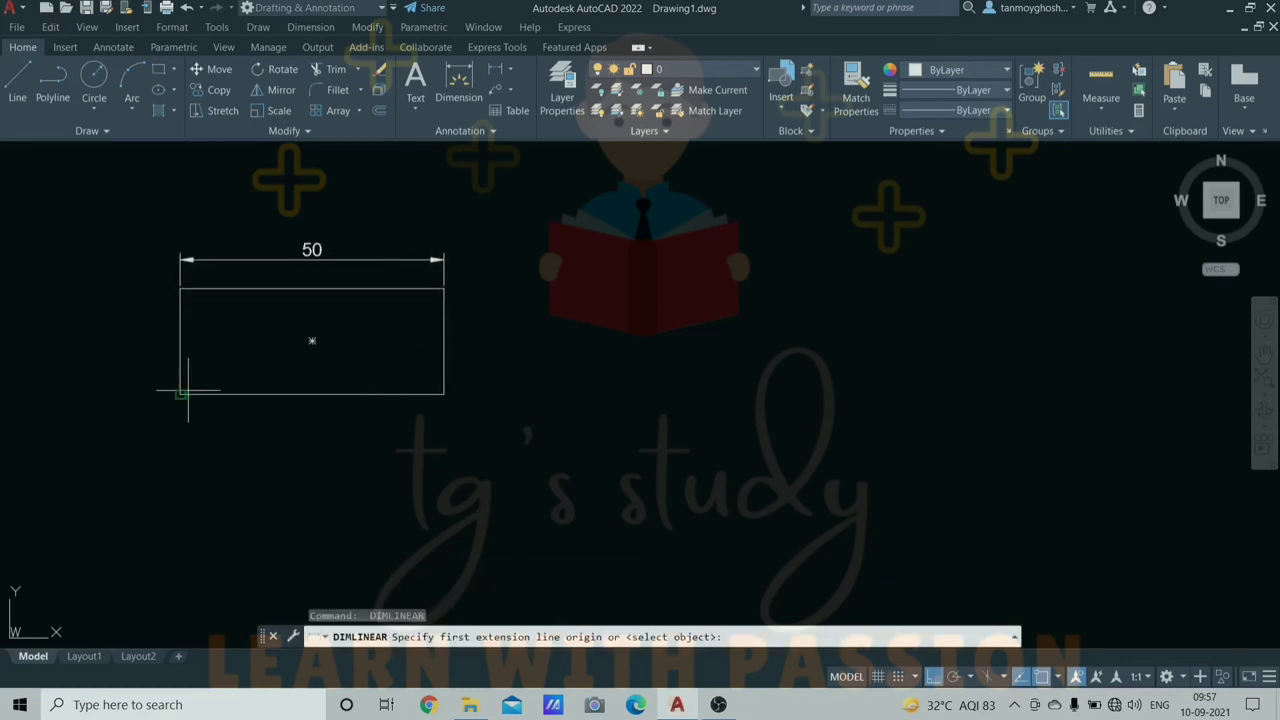
- Add the 20 height dimension along the rectangle's left side
left_click(180, 394)
left_click(180, 288)
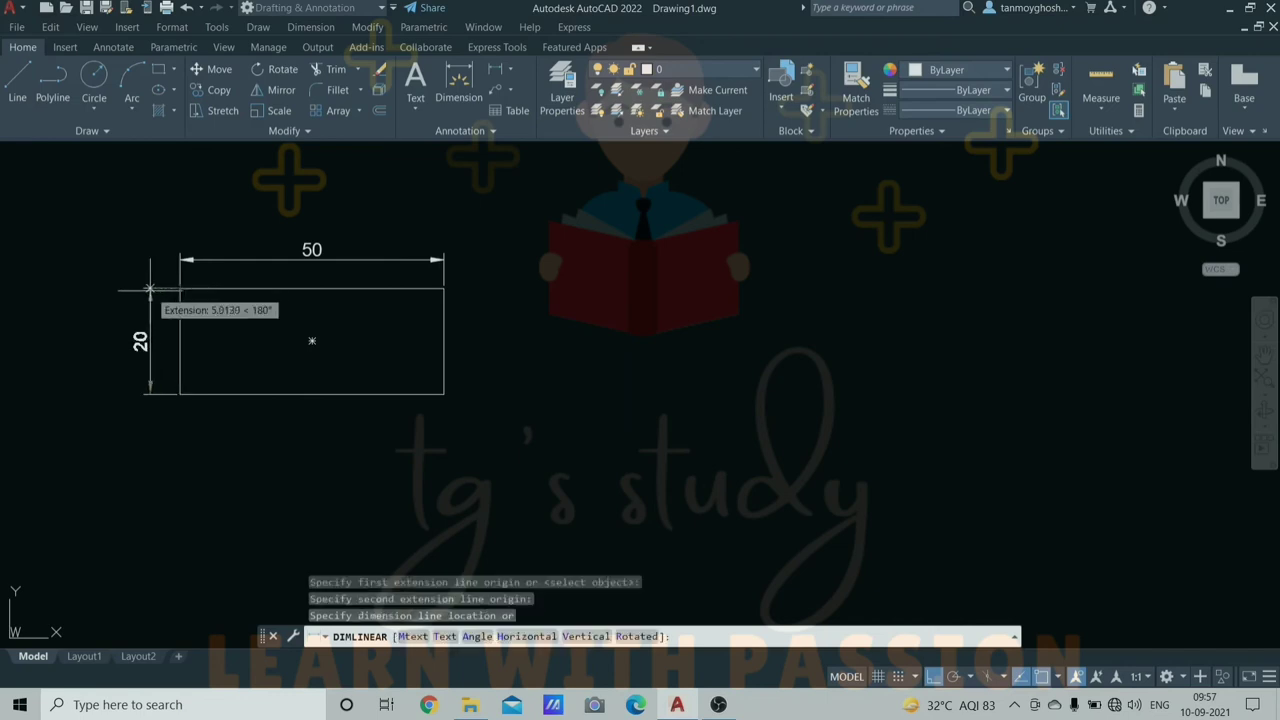
left_click(148, 292)
key("Escape")
key("Escape")
key("Escape")
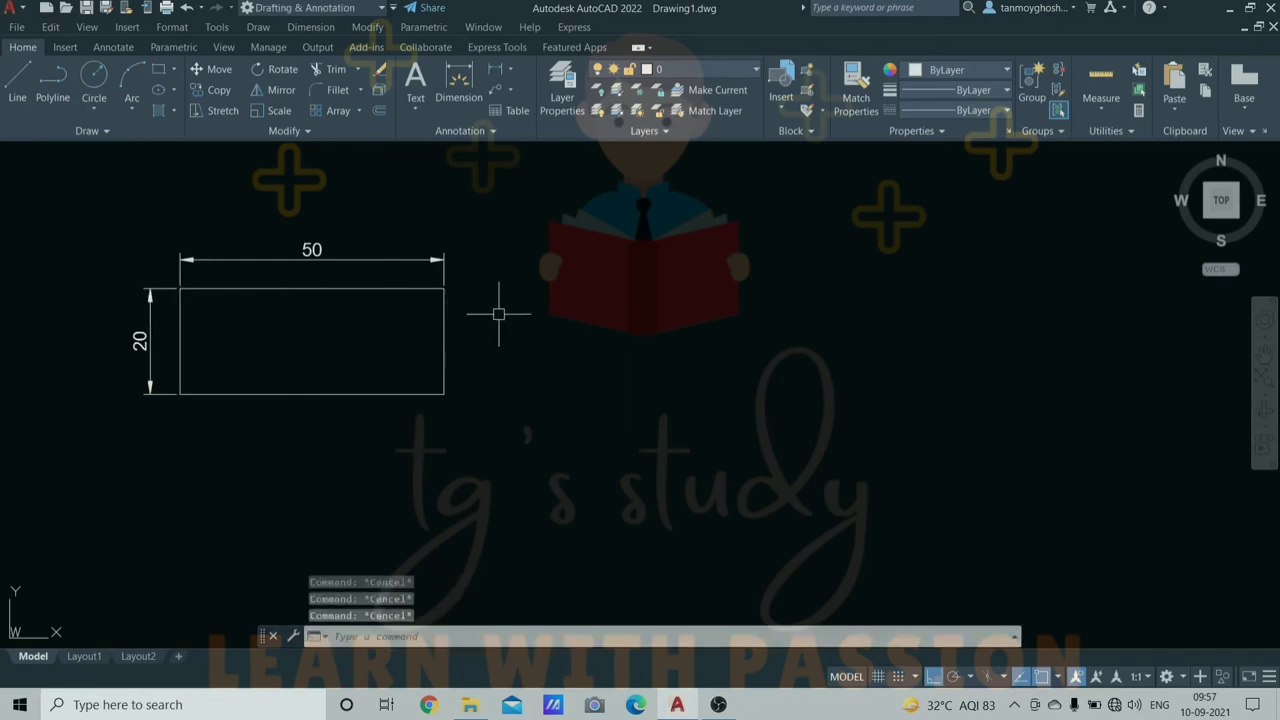
- Copy the rectangle with both its dimensions to the right
left_click(522, 198)
left_click(22, 482)
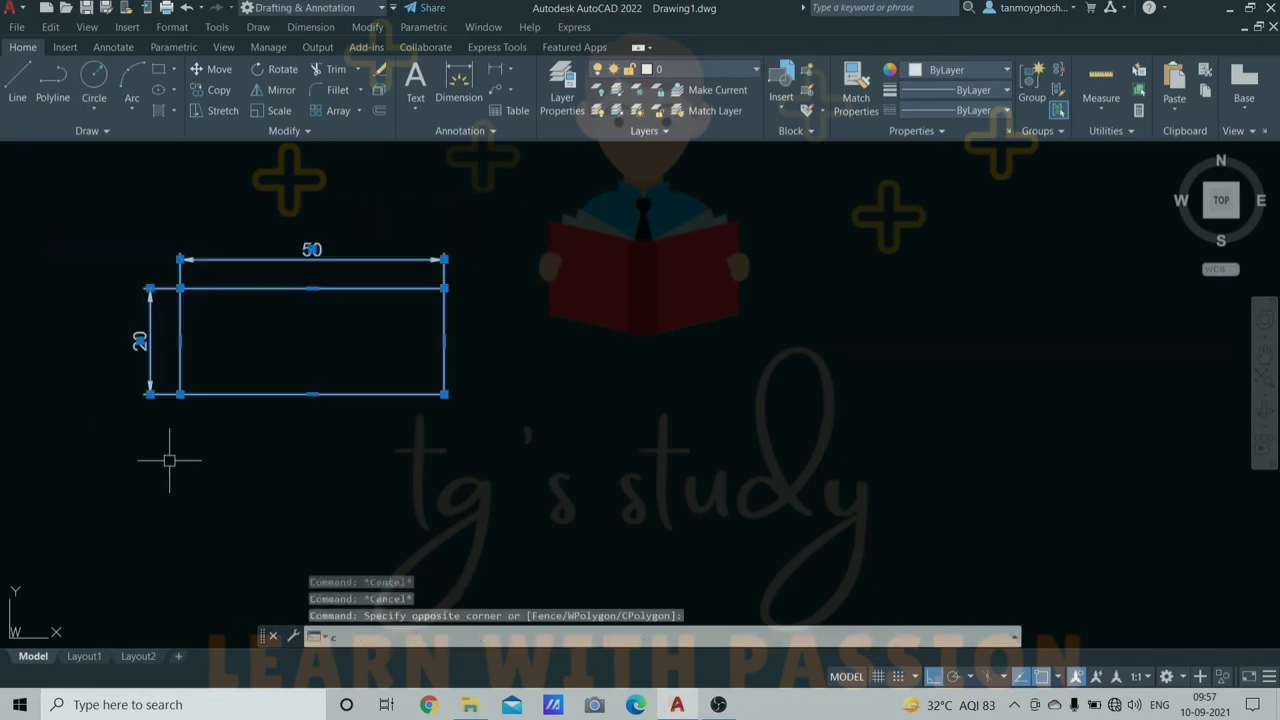
type("co")
key("Return")
left_click(210, 461)
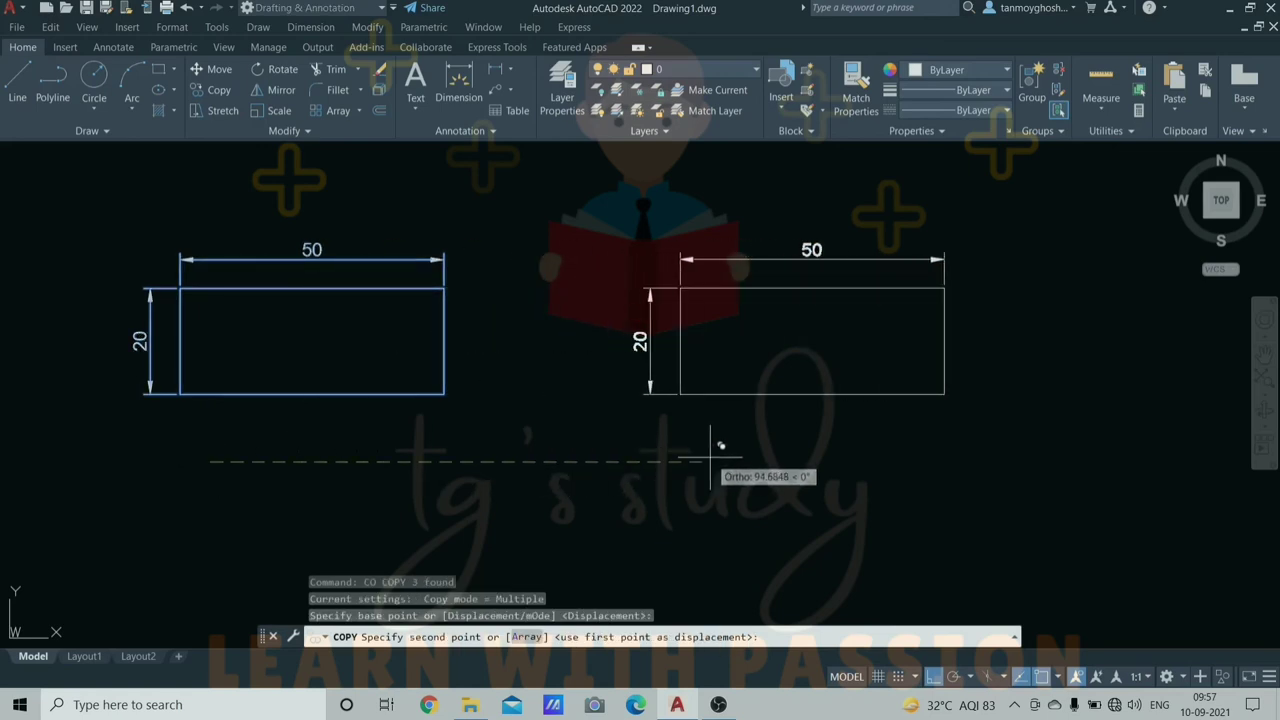
left_click(711, 459)
key("Escape")
key("Escape")
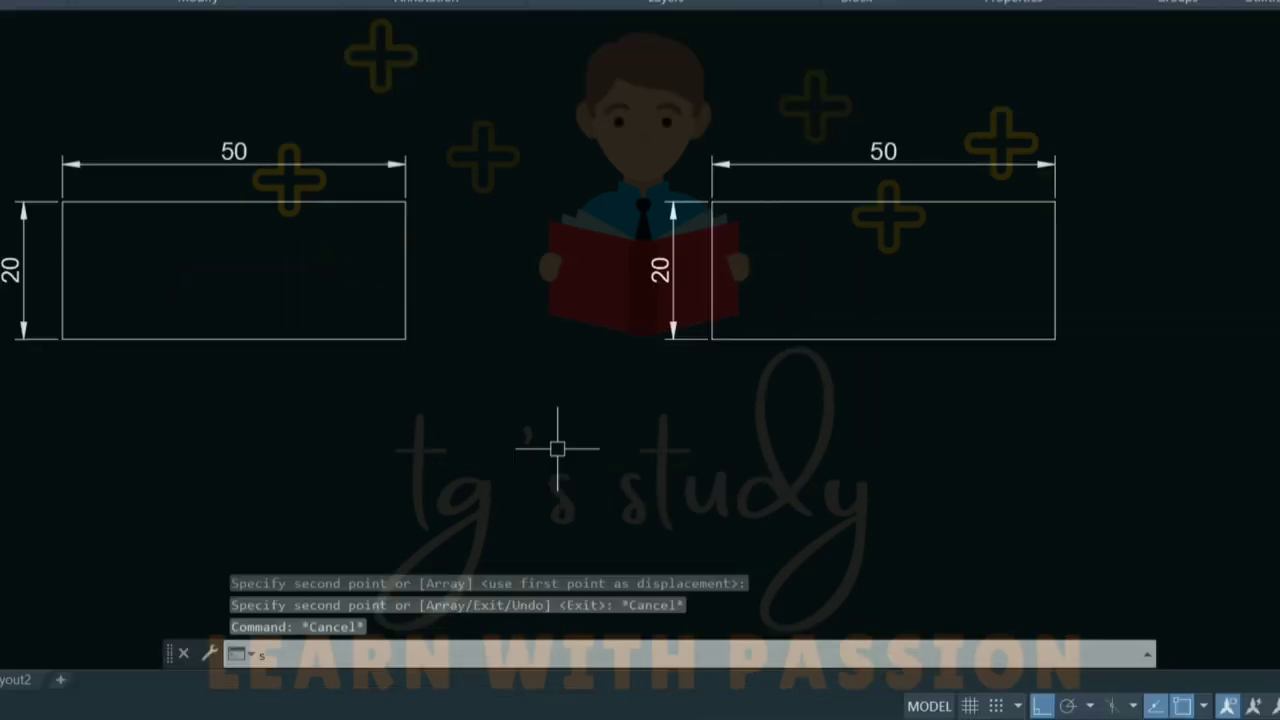
- Stretch both rectangles' right ends 25 units, widening each from 50 to 75
type("str")
key("Return")
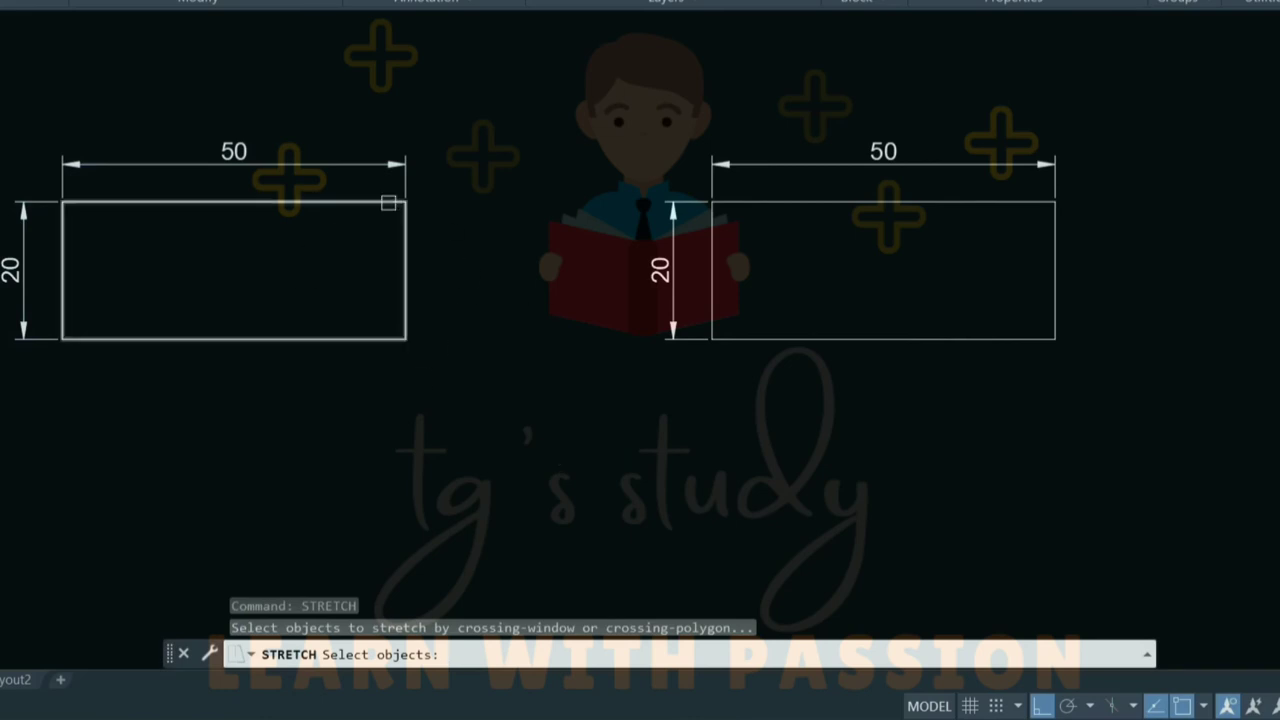
left_click(456, 386)
left_click(386, 149)
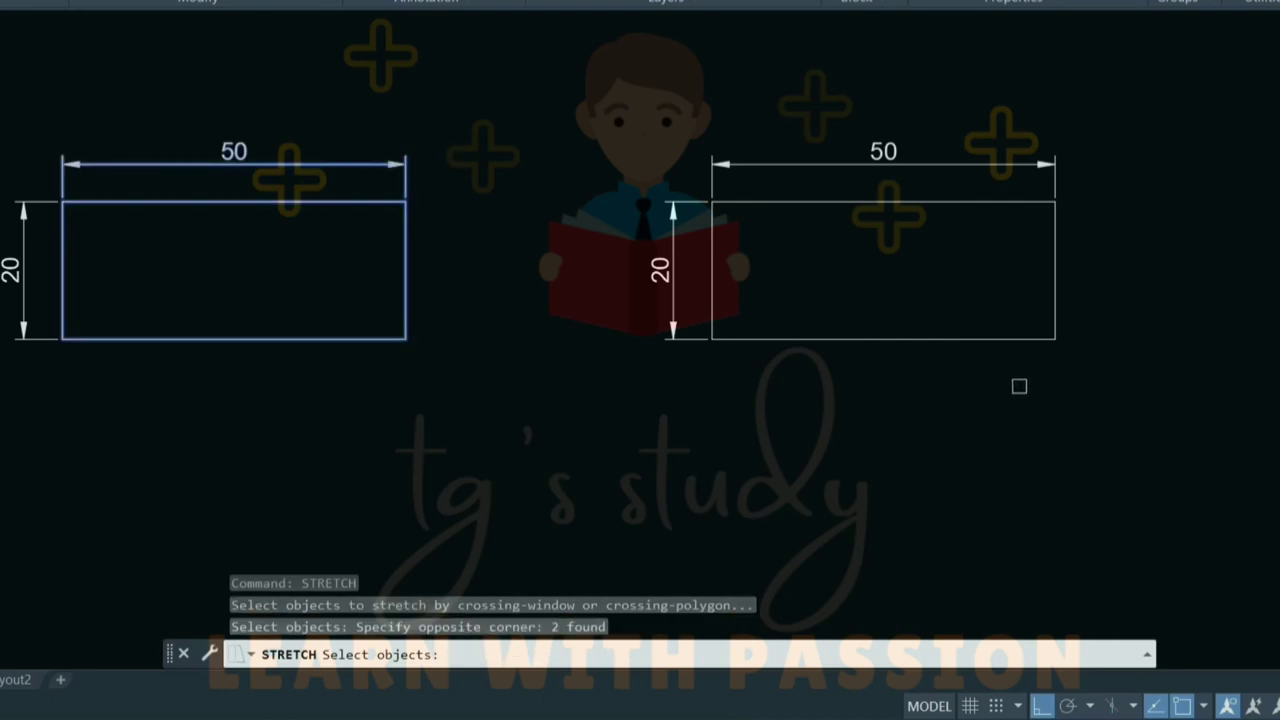
left_click(1094, 390)
left_click(1015, 140)
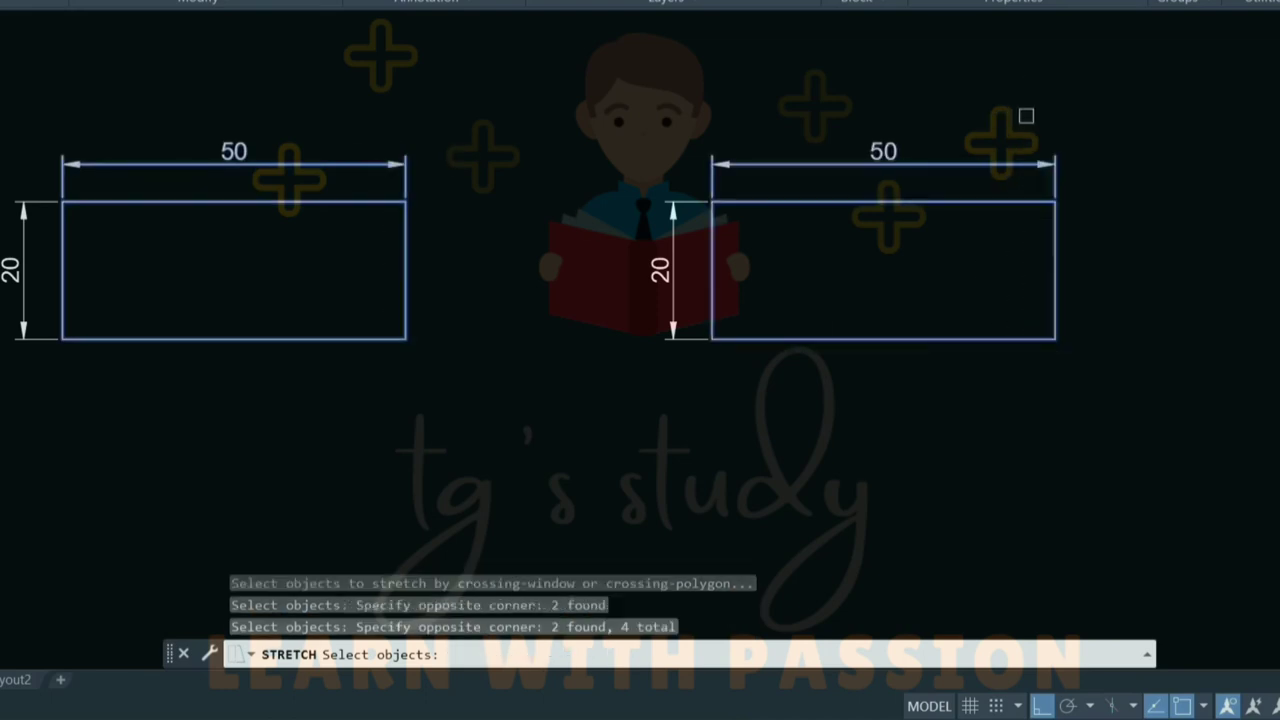
key("Return")
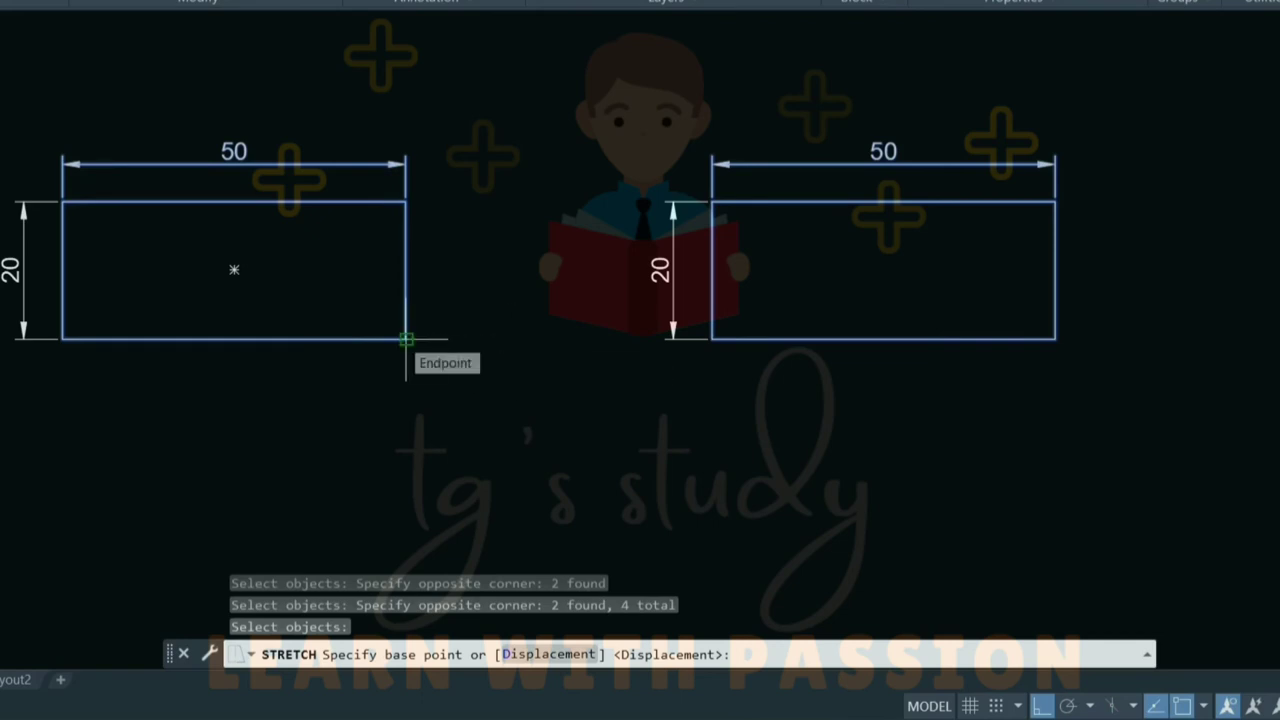
left_click(406, 340)
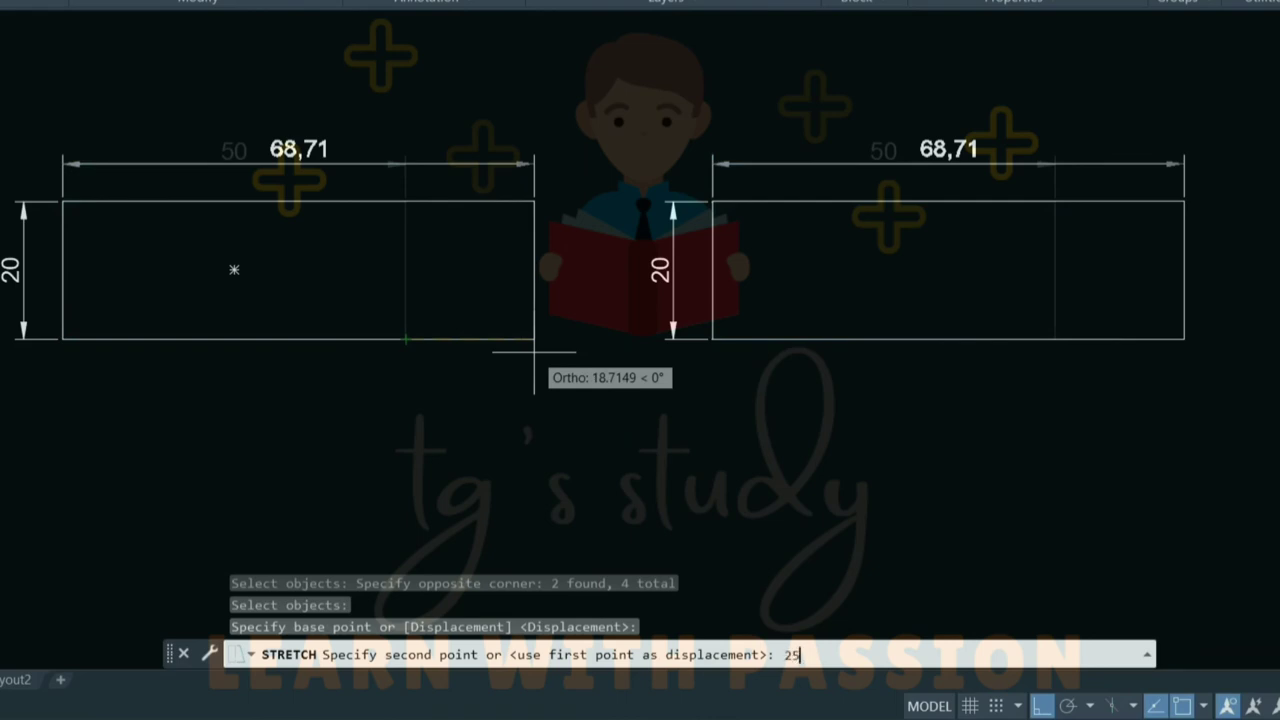
key("Return")
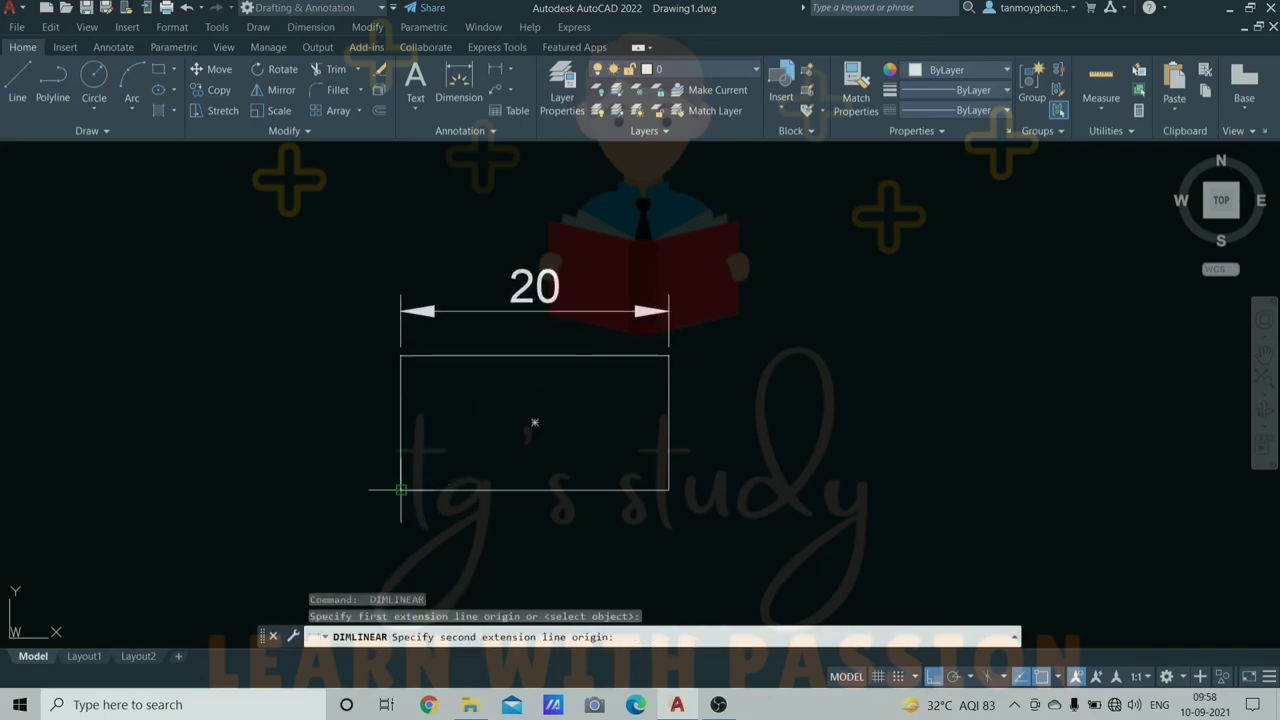
- Add the 10 height dimension, copy the rectangle left and right, then select the middle one
left_click(401, 356)
left_click(350, 420)
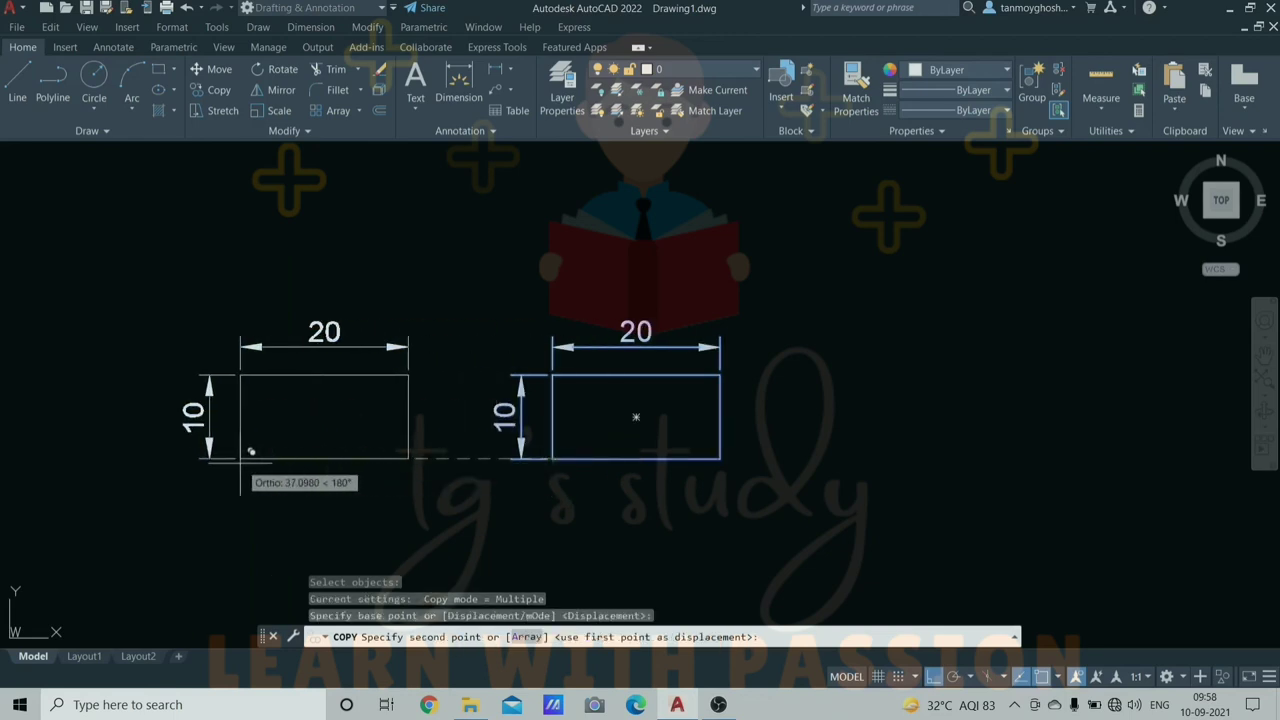
left_click(251, 452)
left_click(896, 482)
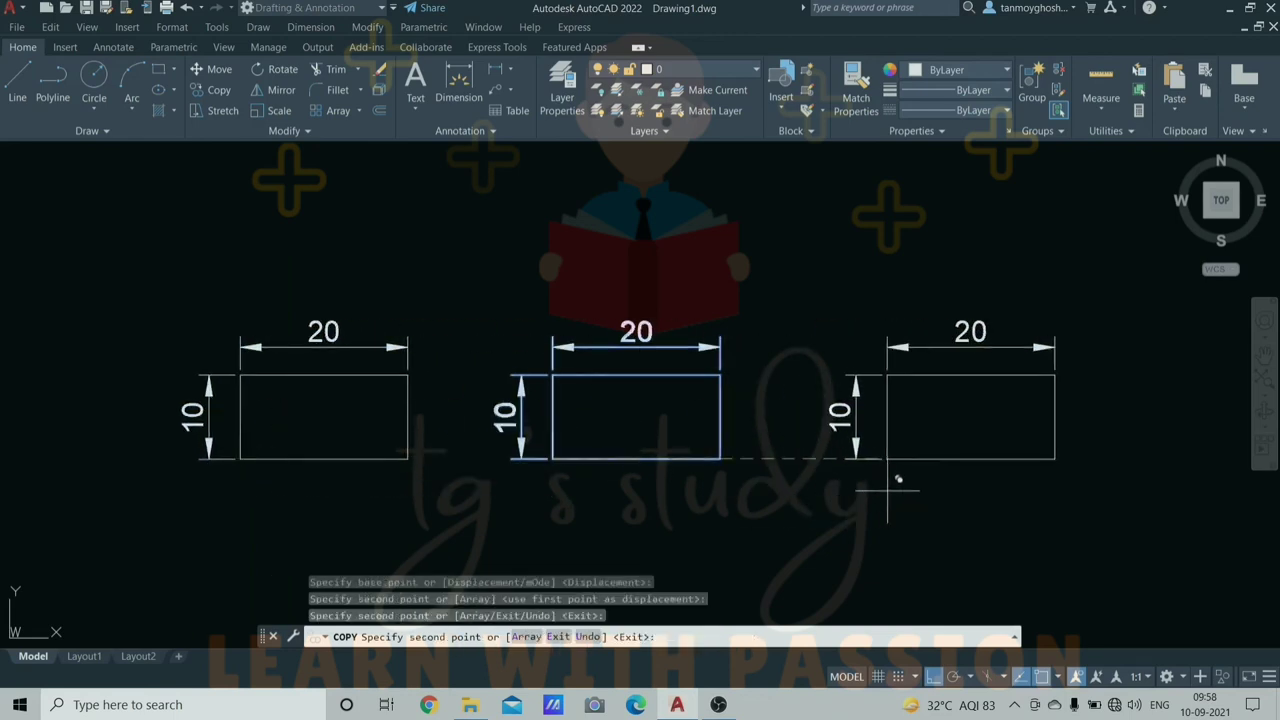
key("Escape")
key("Escape")
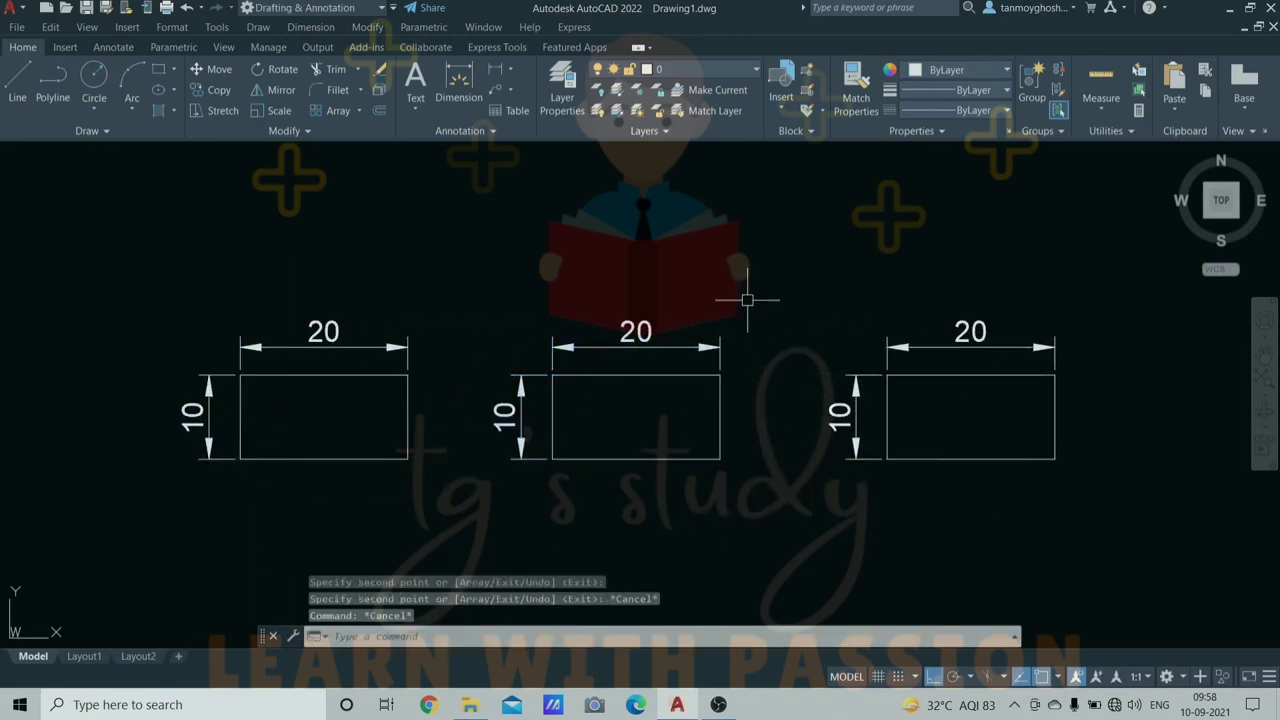
left_click(751, 284)
left_click(460, 525)
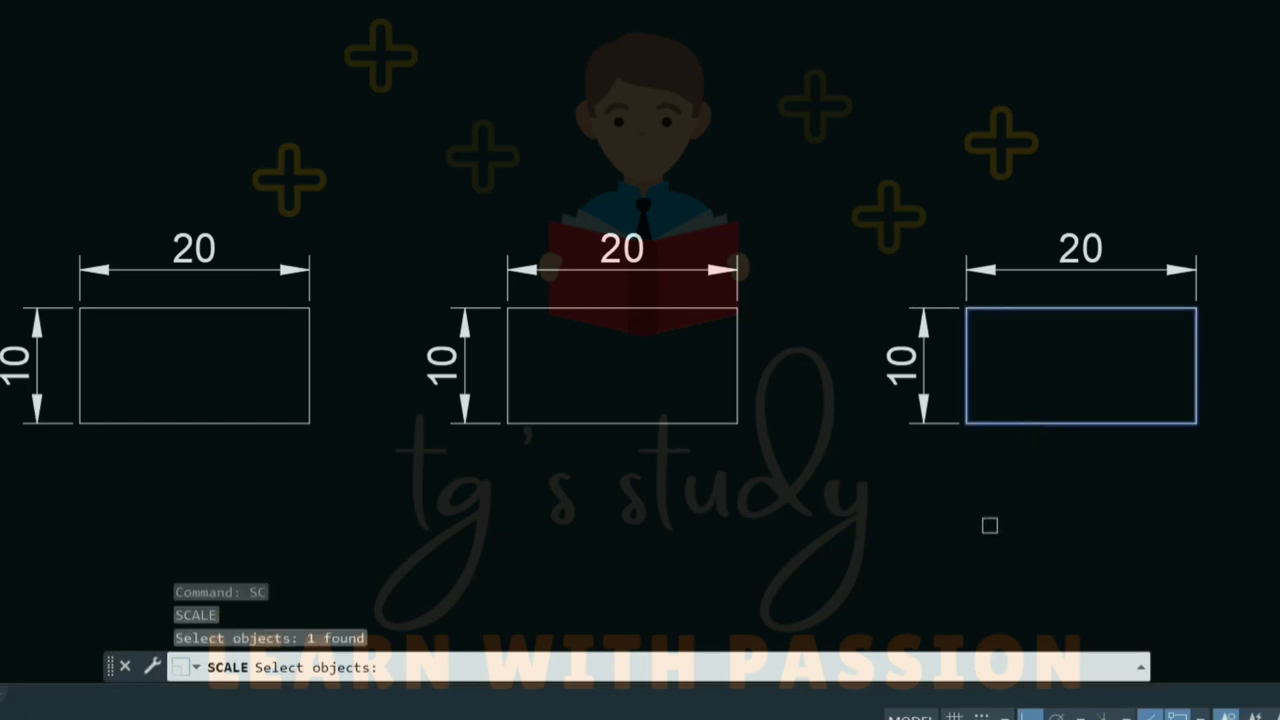
- Scale the right rectangle by 2 from its lower-left corner, to 40 by 20
key("Return")
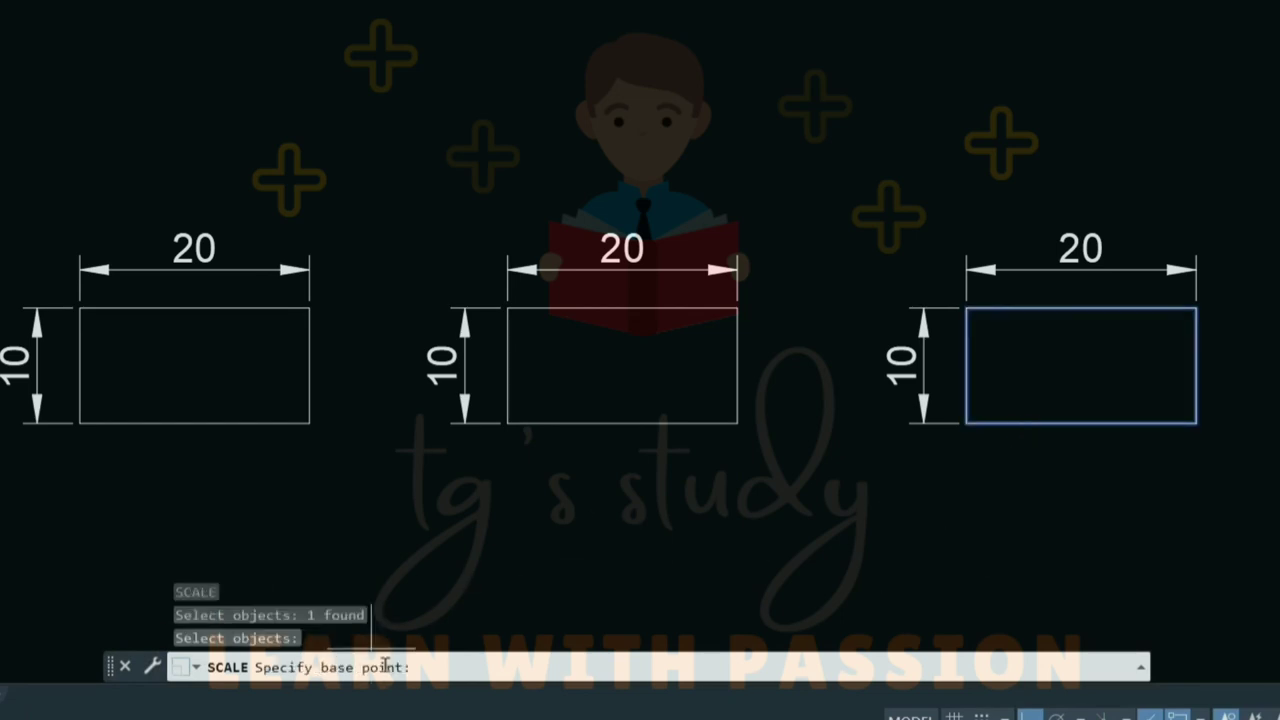
left_click(966, 424)
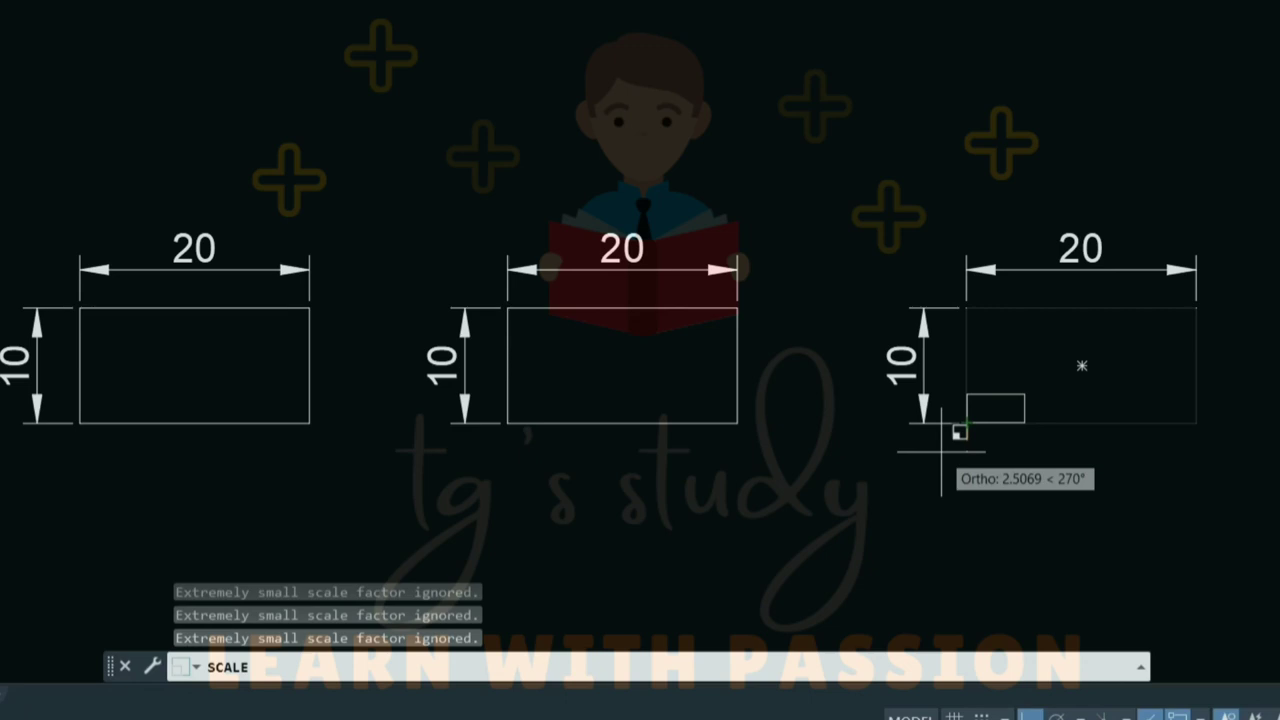
type("2")
key("Return")
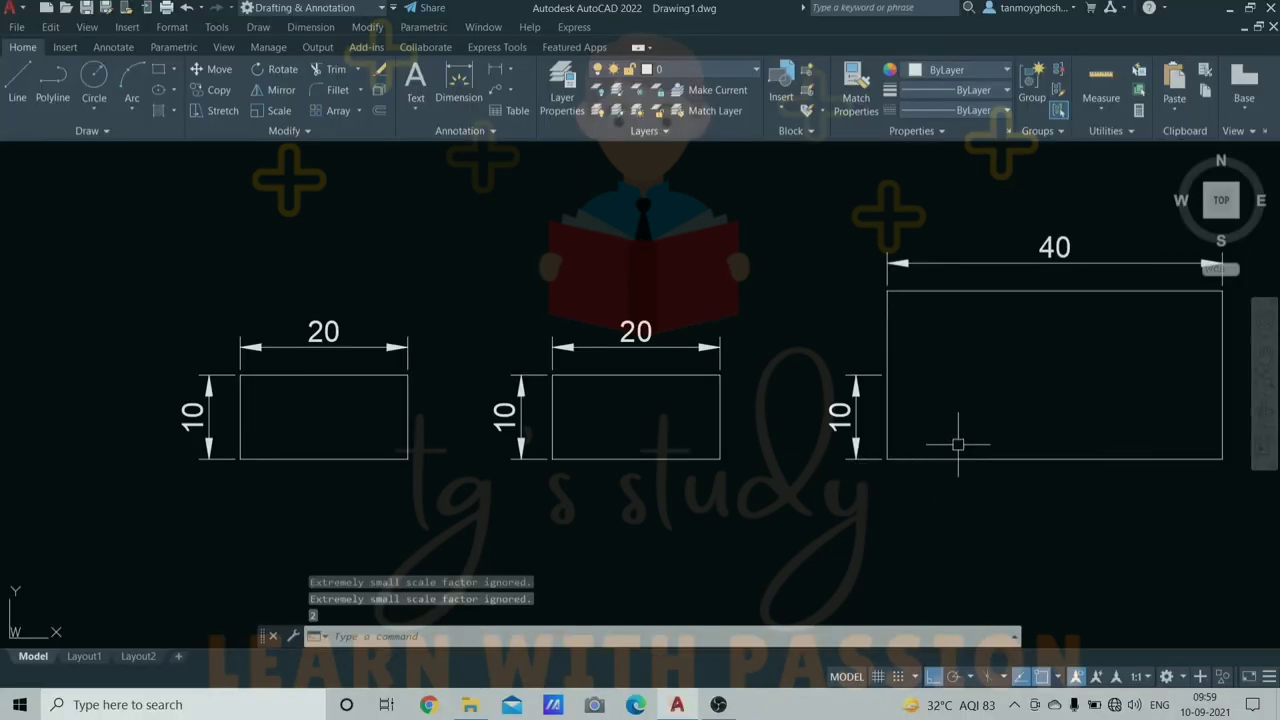
middle_click_drag(1059, 403, 934, 415)
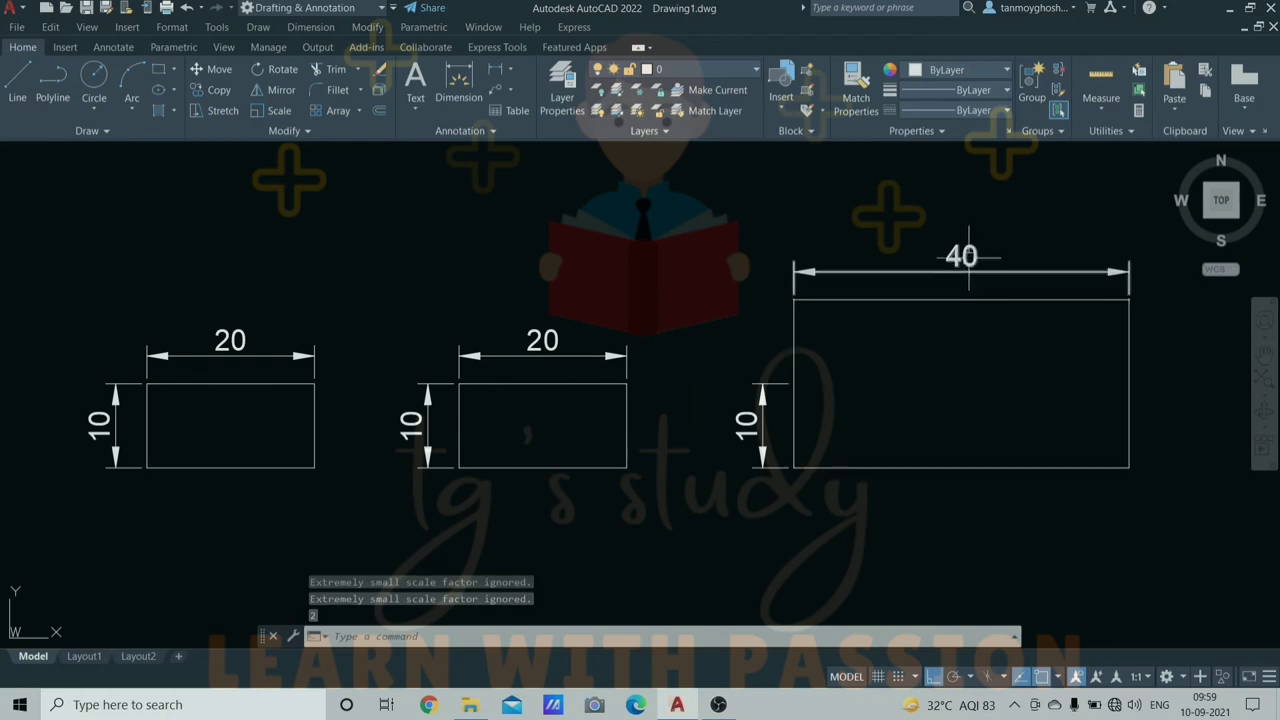
- Add a 20 height dimension to the left of the enlarged rectangle
type("dli")
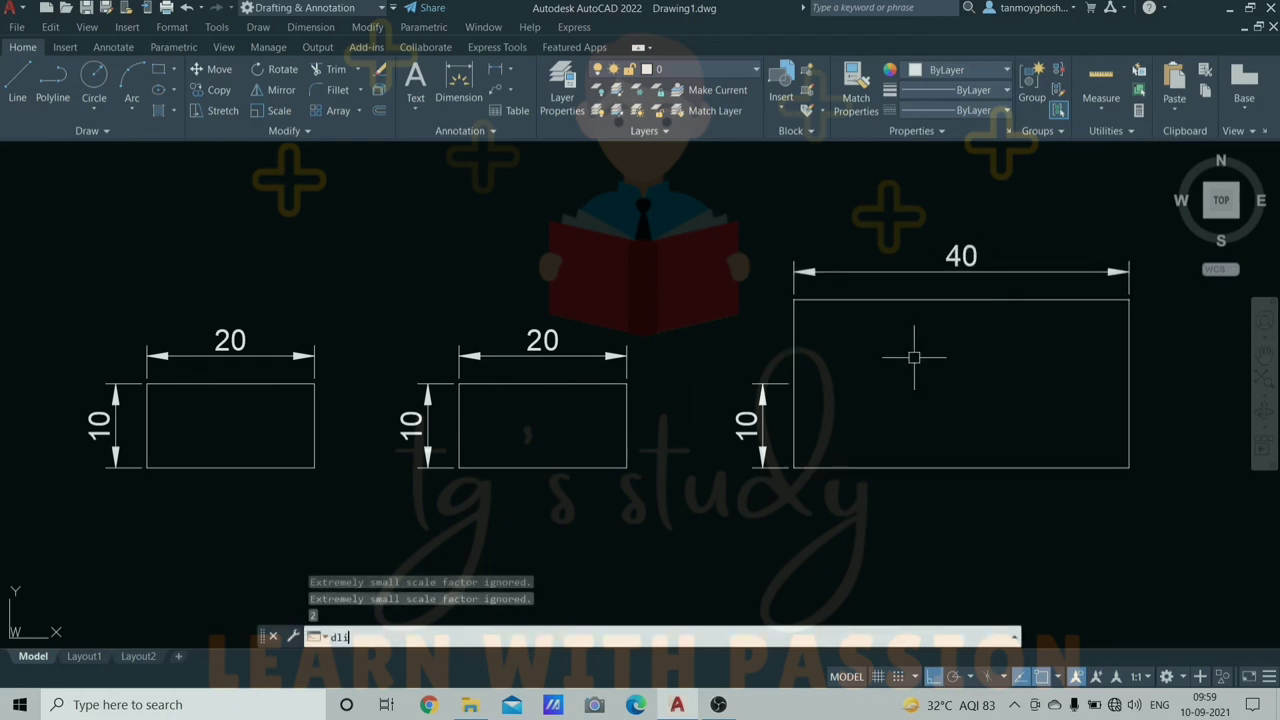
key("Return")
left_click(793, 404)
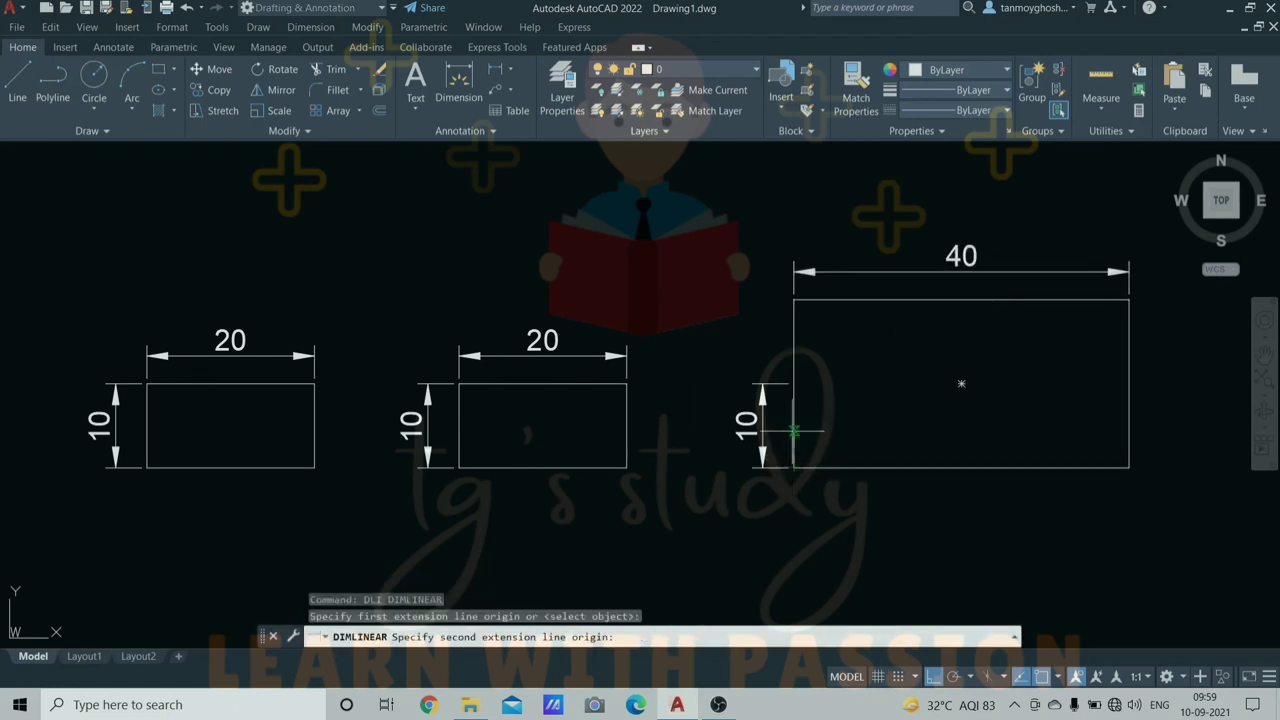
left_click(794, 300)
left_click(710, 300)
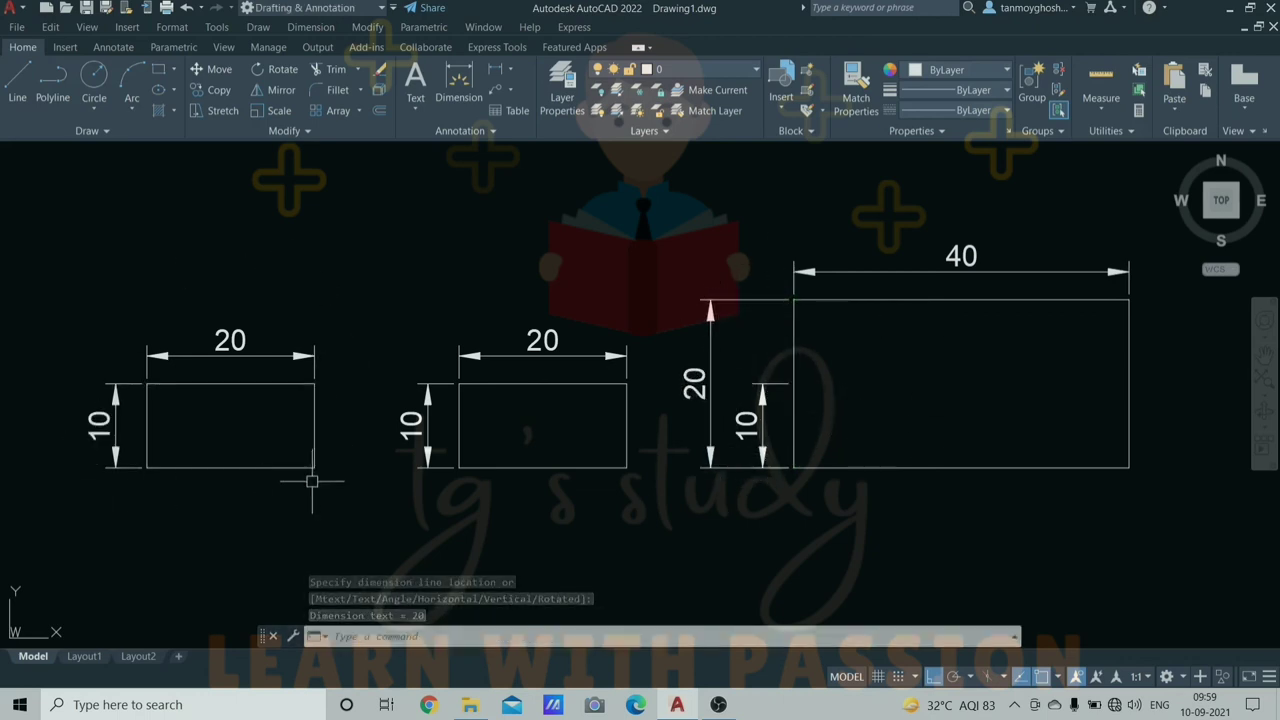
key("Escape")
key("Escape")
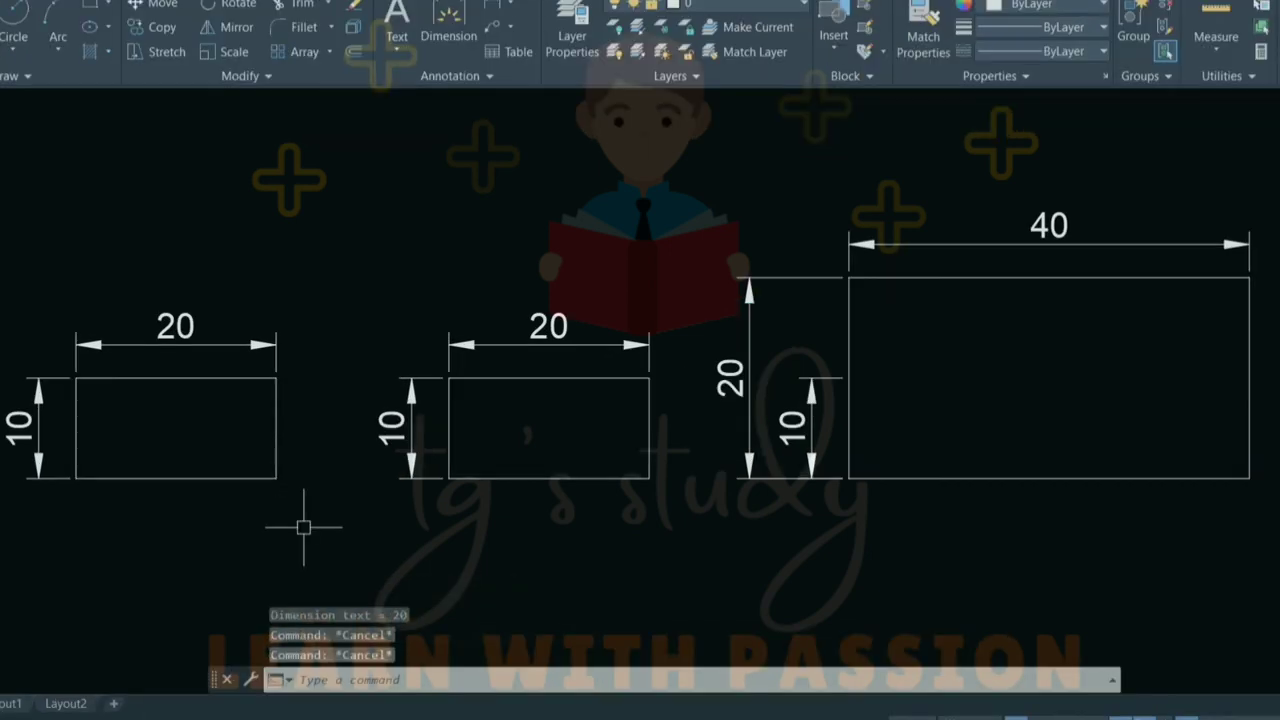
- Scale the left rectangle by 0.5 about its lower-left corner, making it 10 by 5
type("sc")
key("Return")
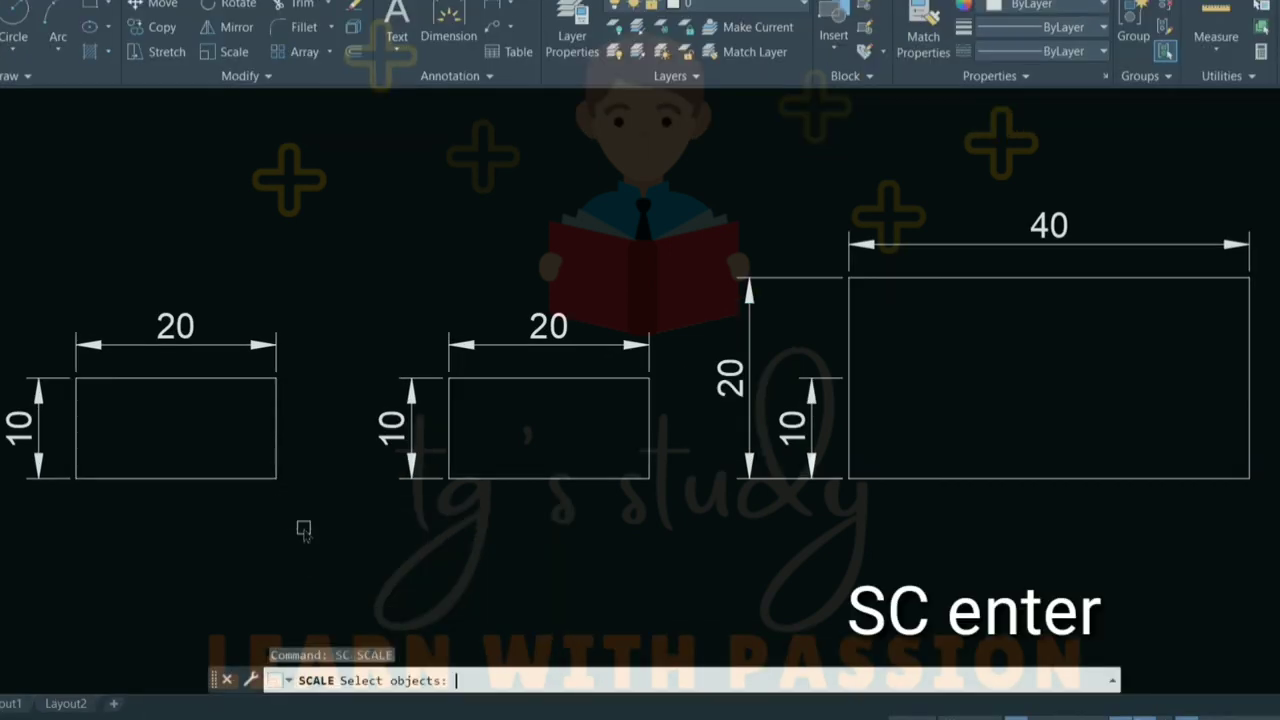
left_click(240, 479)
key("Return")
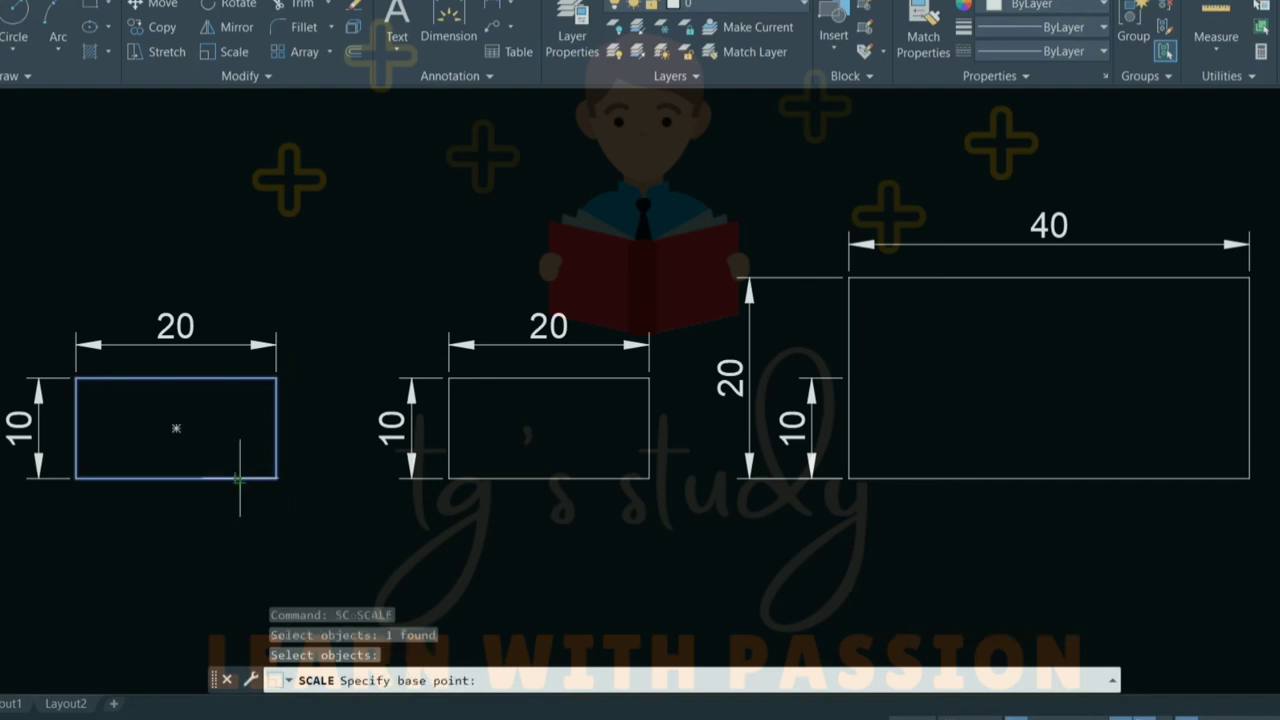
left_click(76, 478)
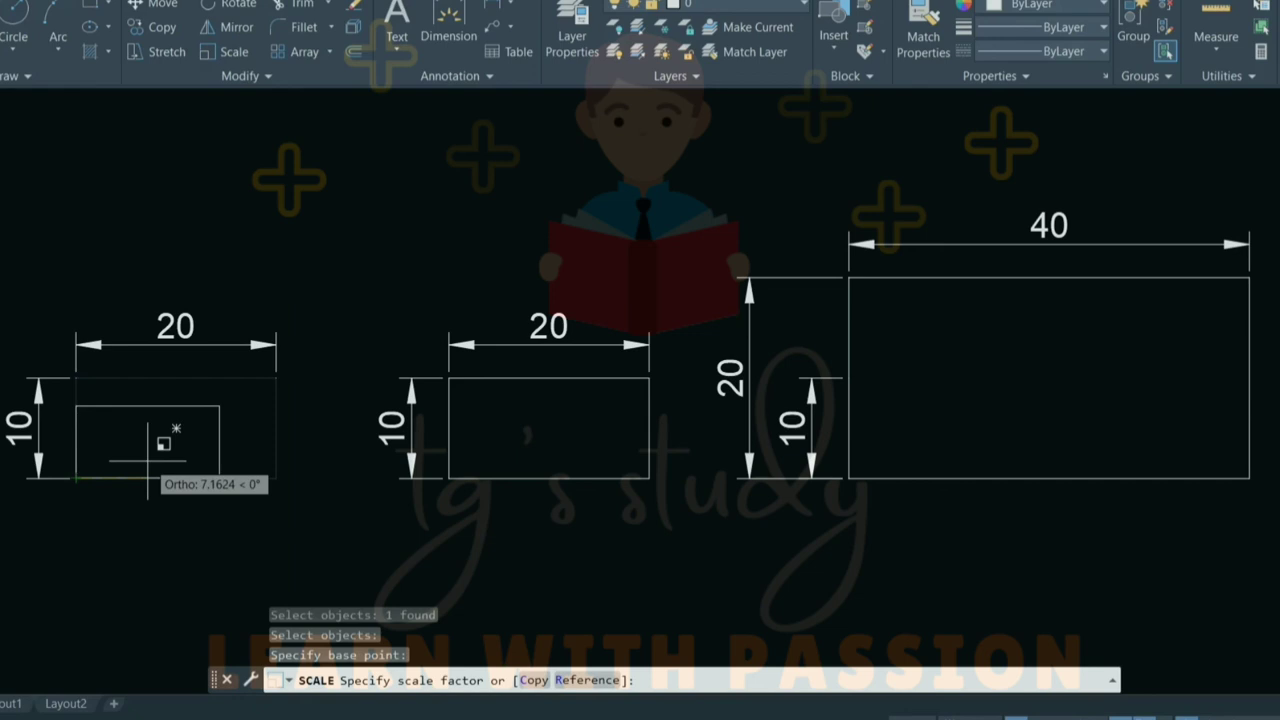
type("0.5")
key("Return")
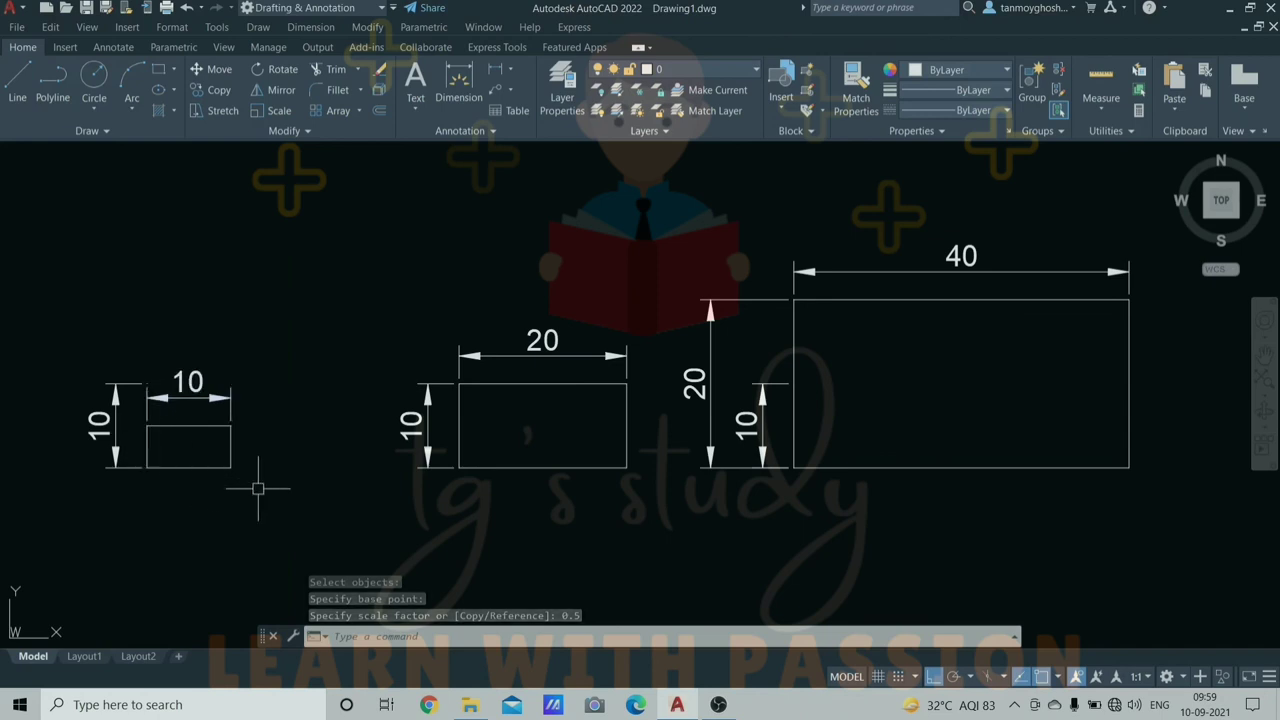
- Add a 5 linear height dimension along the small rectangle's right side
type("dli")
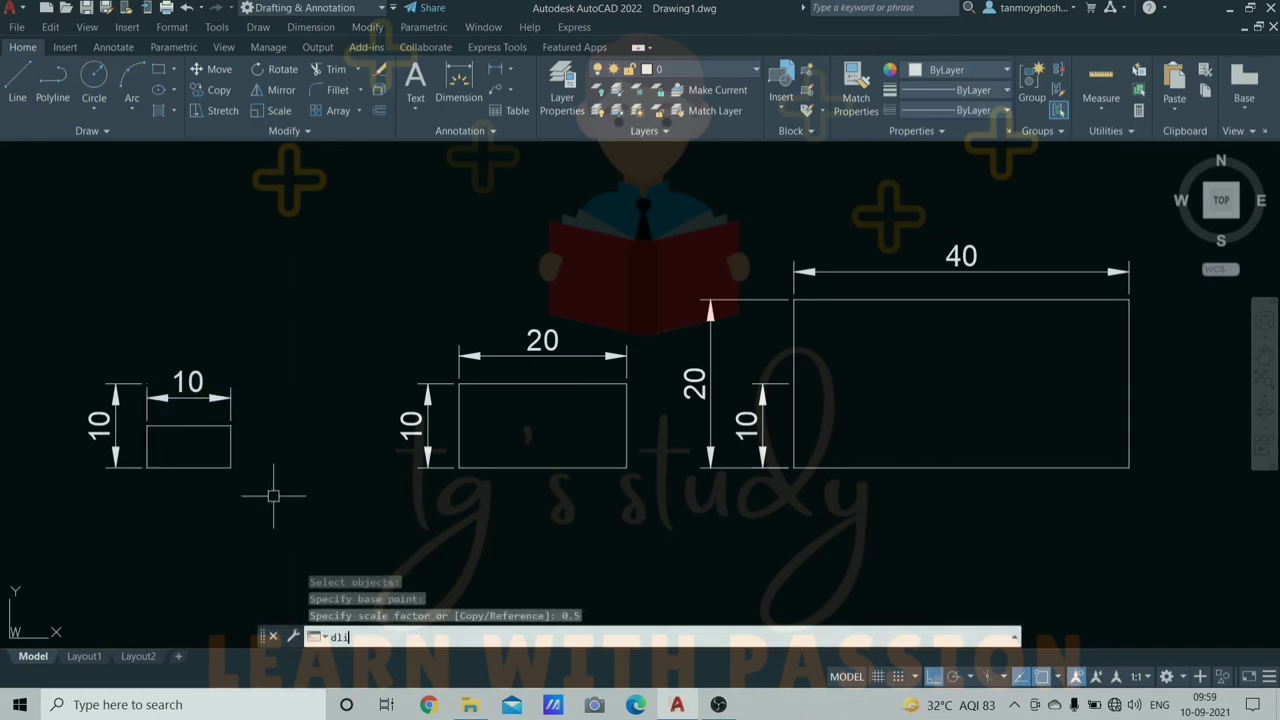
key("Return")
left_click(230, 467)
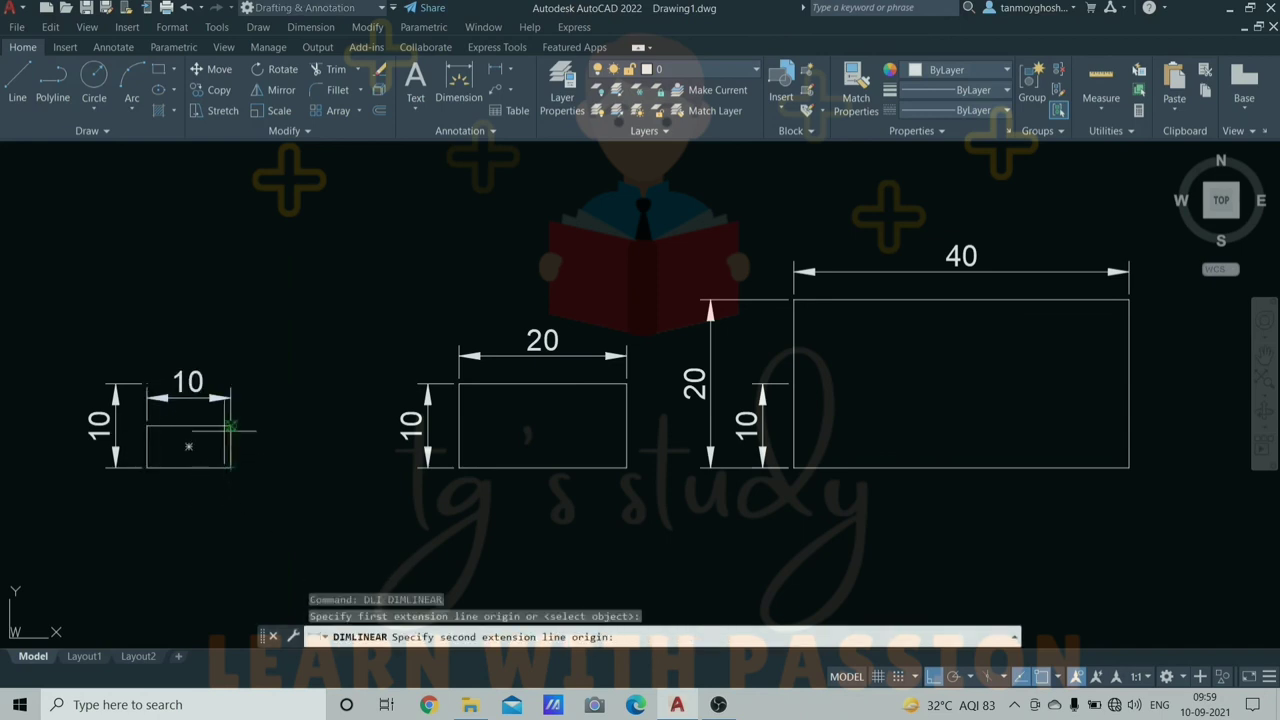
left_click(230, 426)
left_click(287, 445)
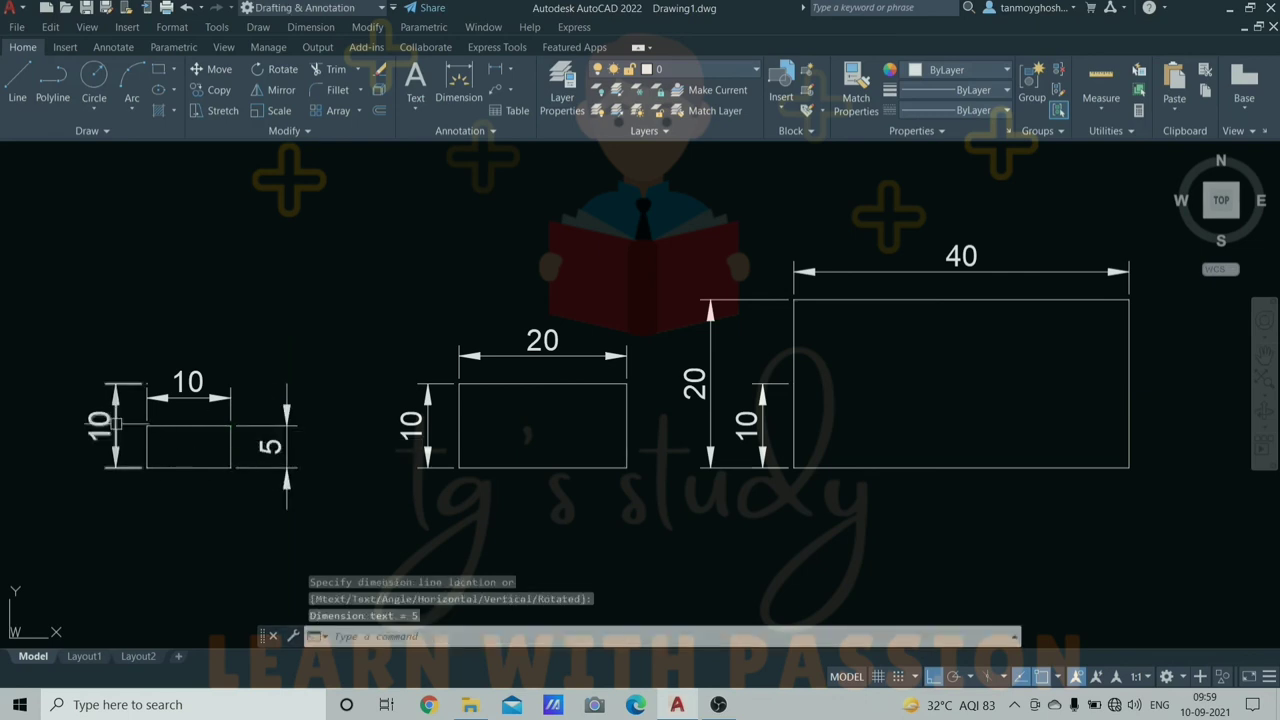